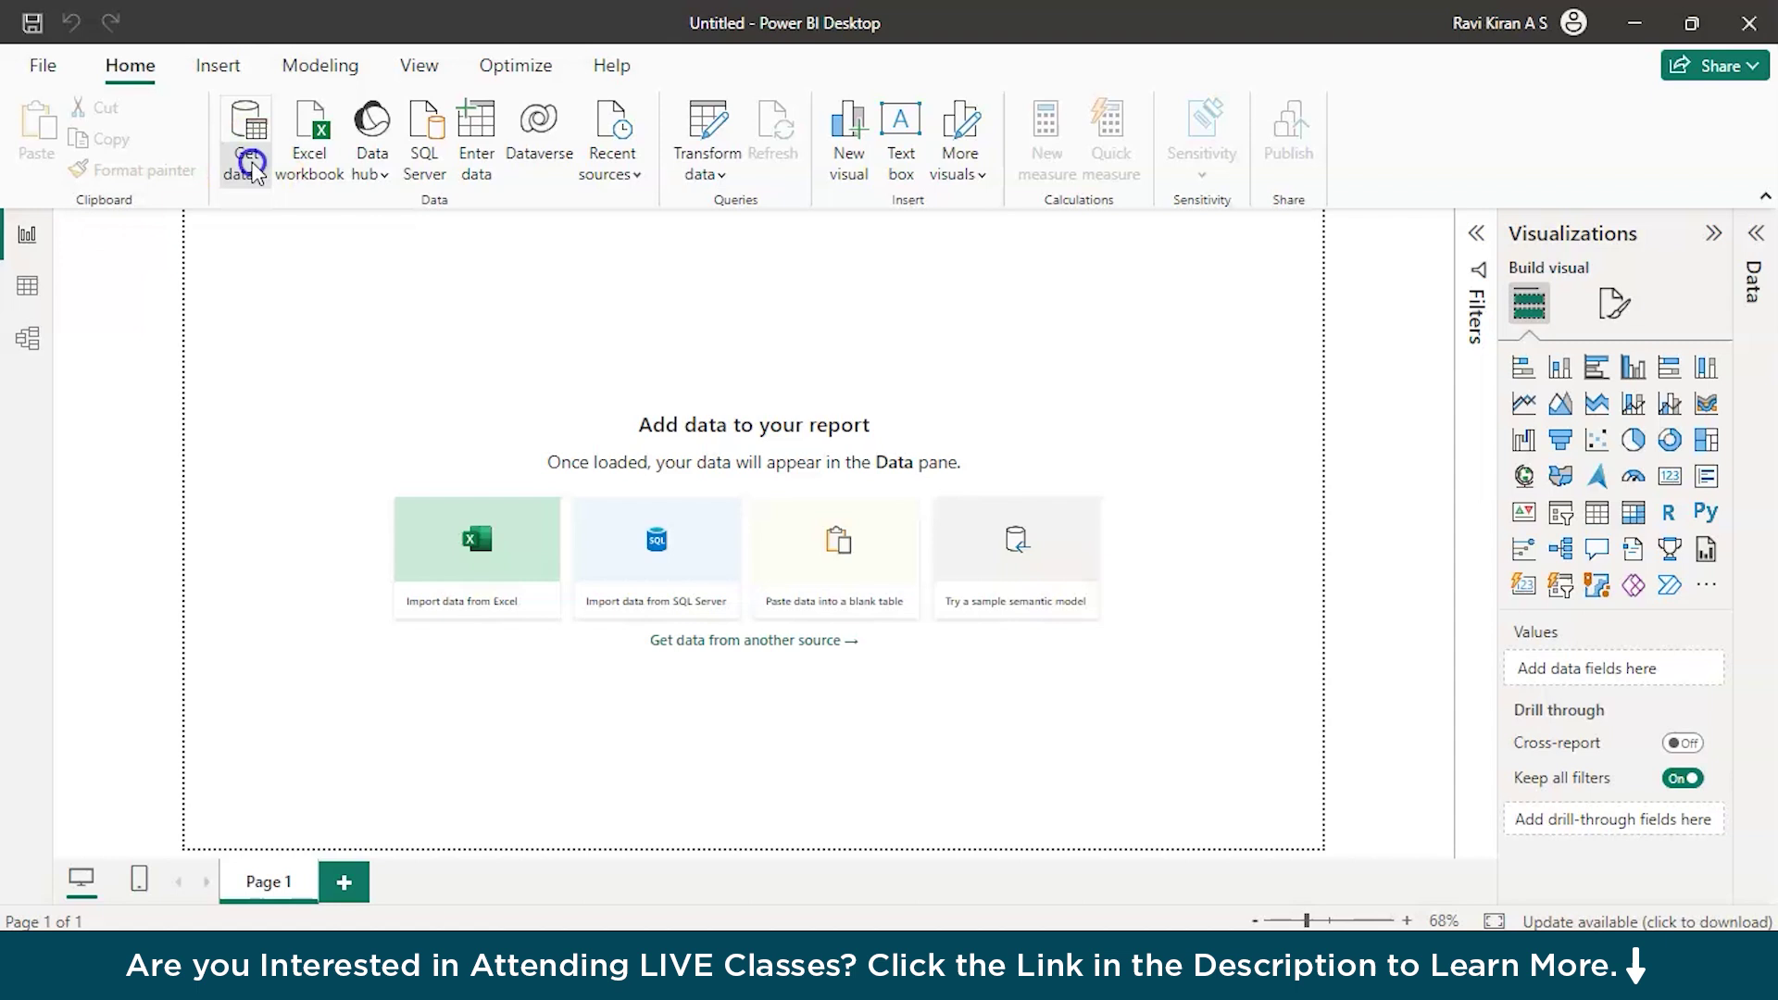
# - From the full Get Data connector list, choose Folder and connect
pyautogui.click(254, 169)
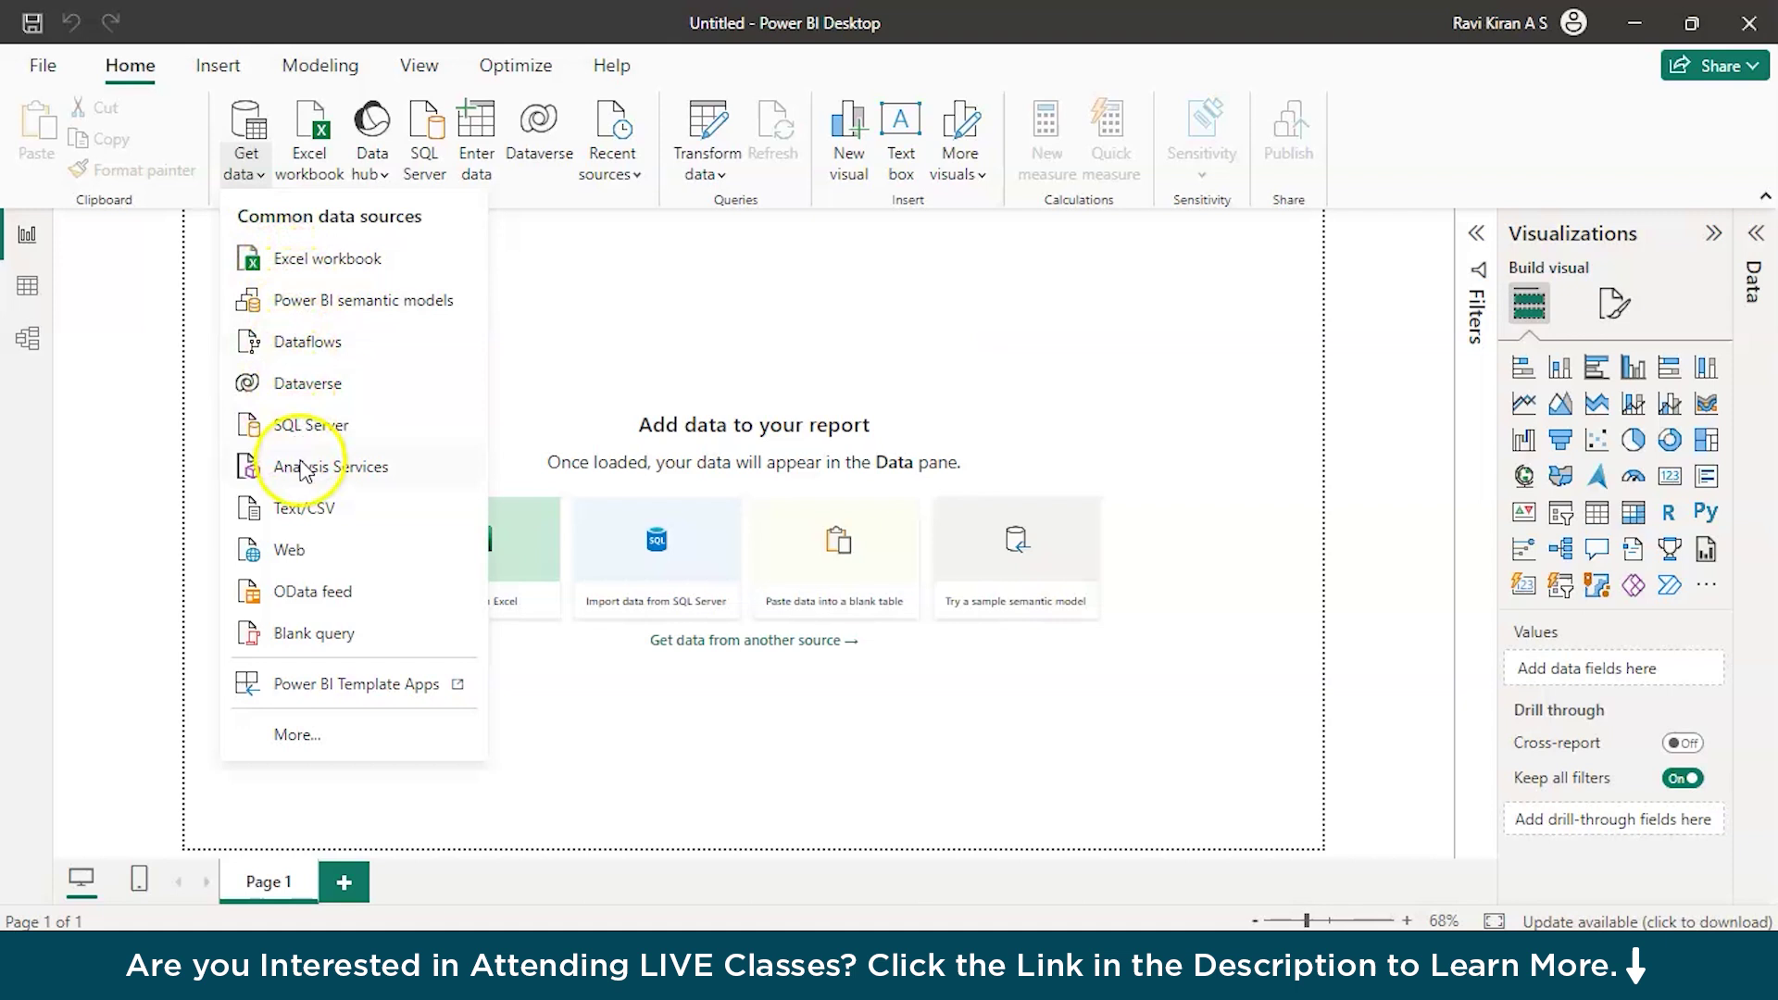
pyautogui.click(297, 736)
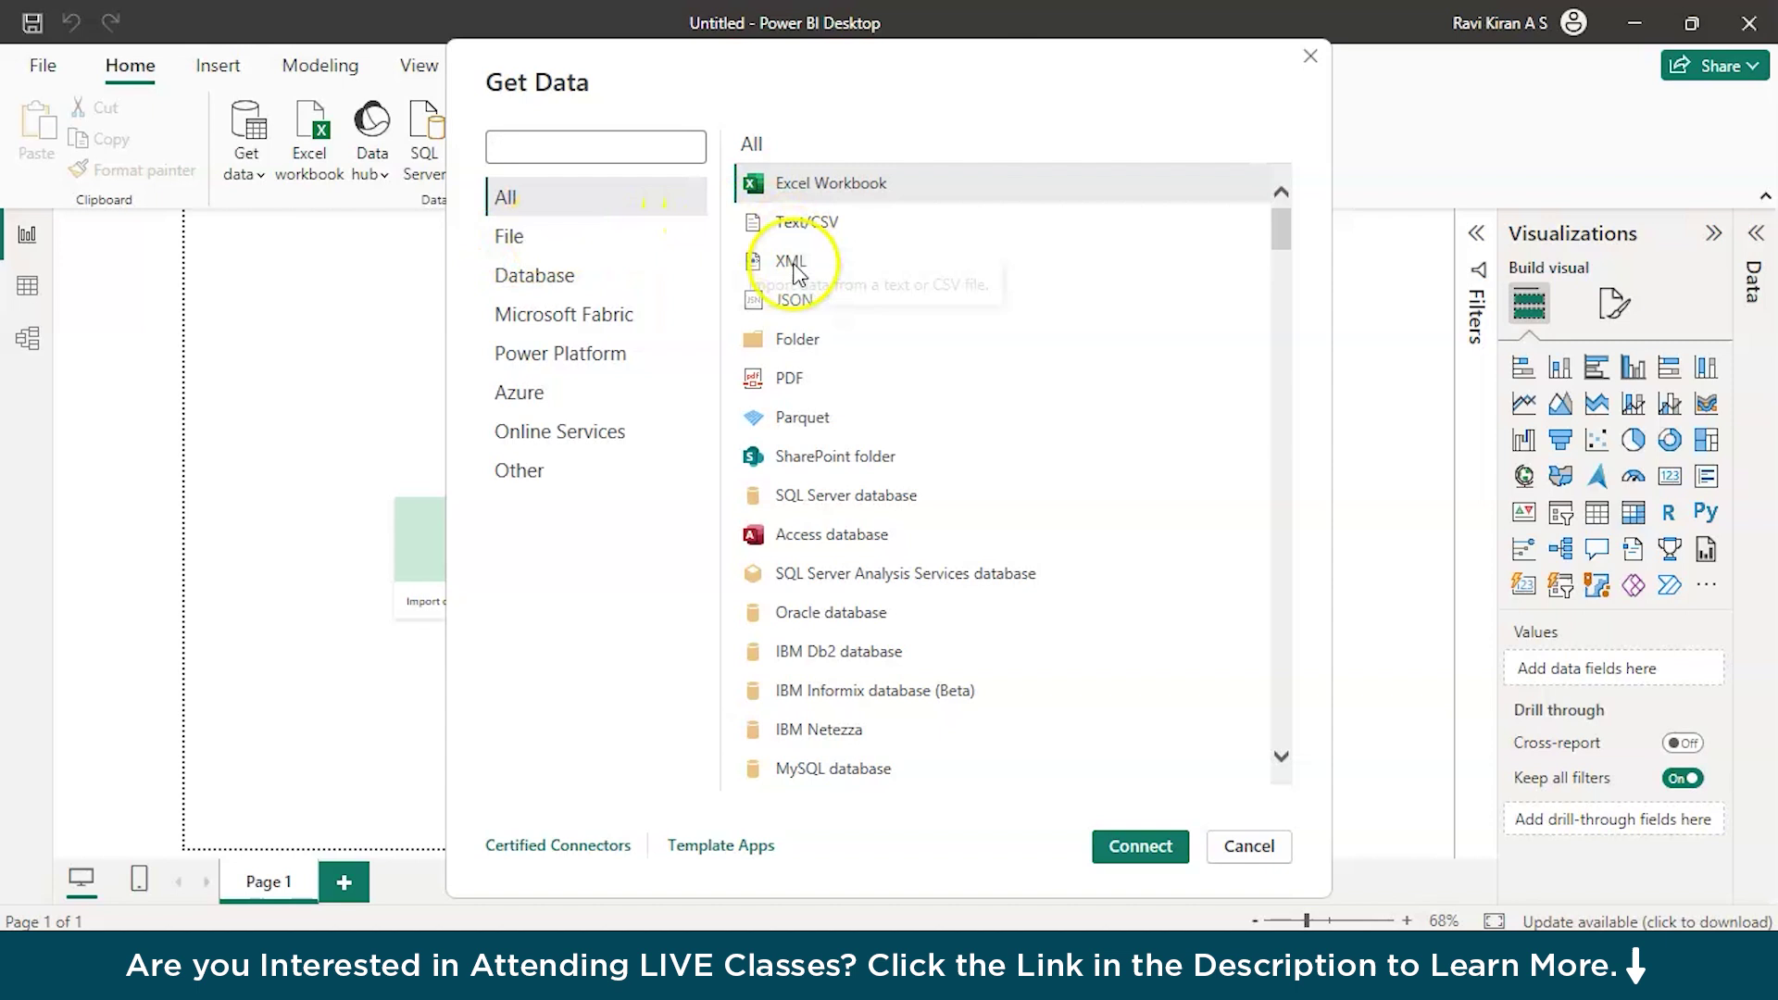
pyautogui.click(785, 343)
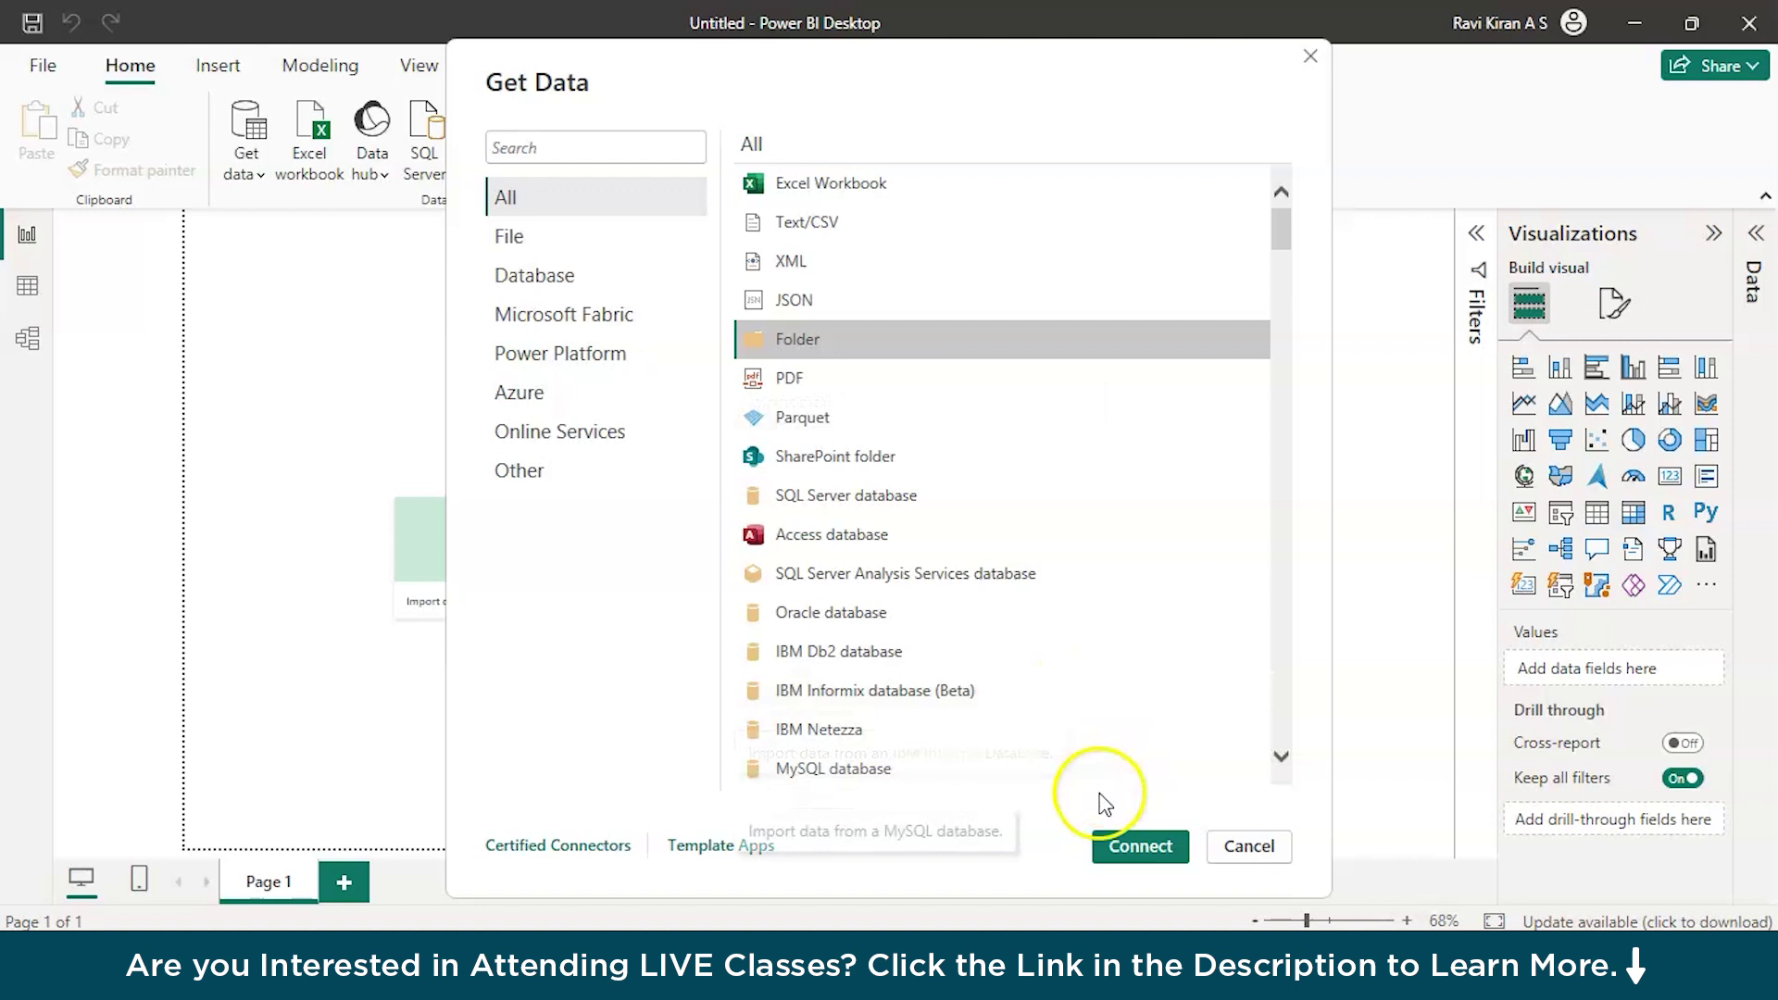
pyautogui.click(1124, 852)
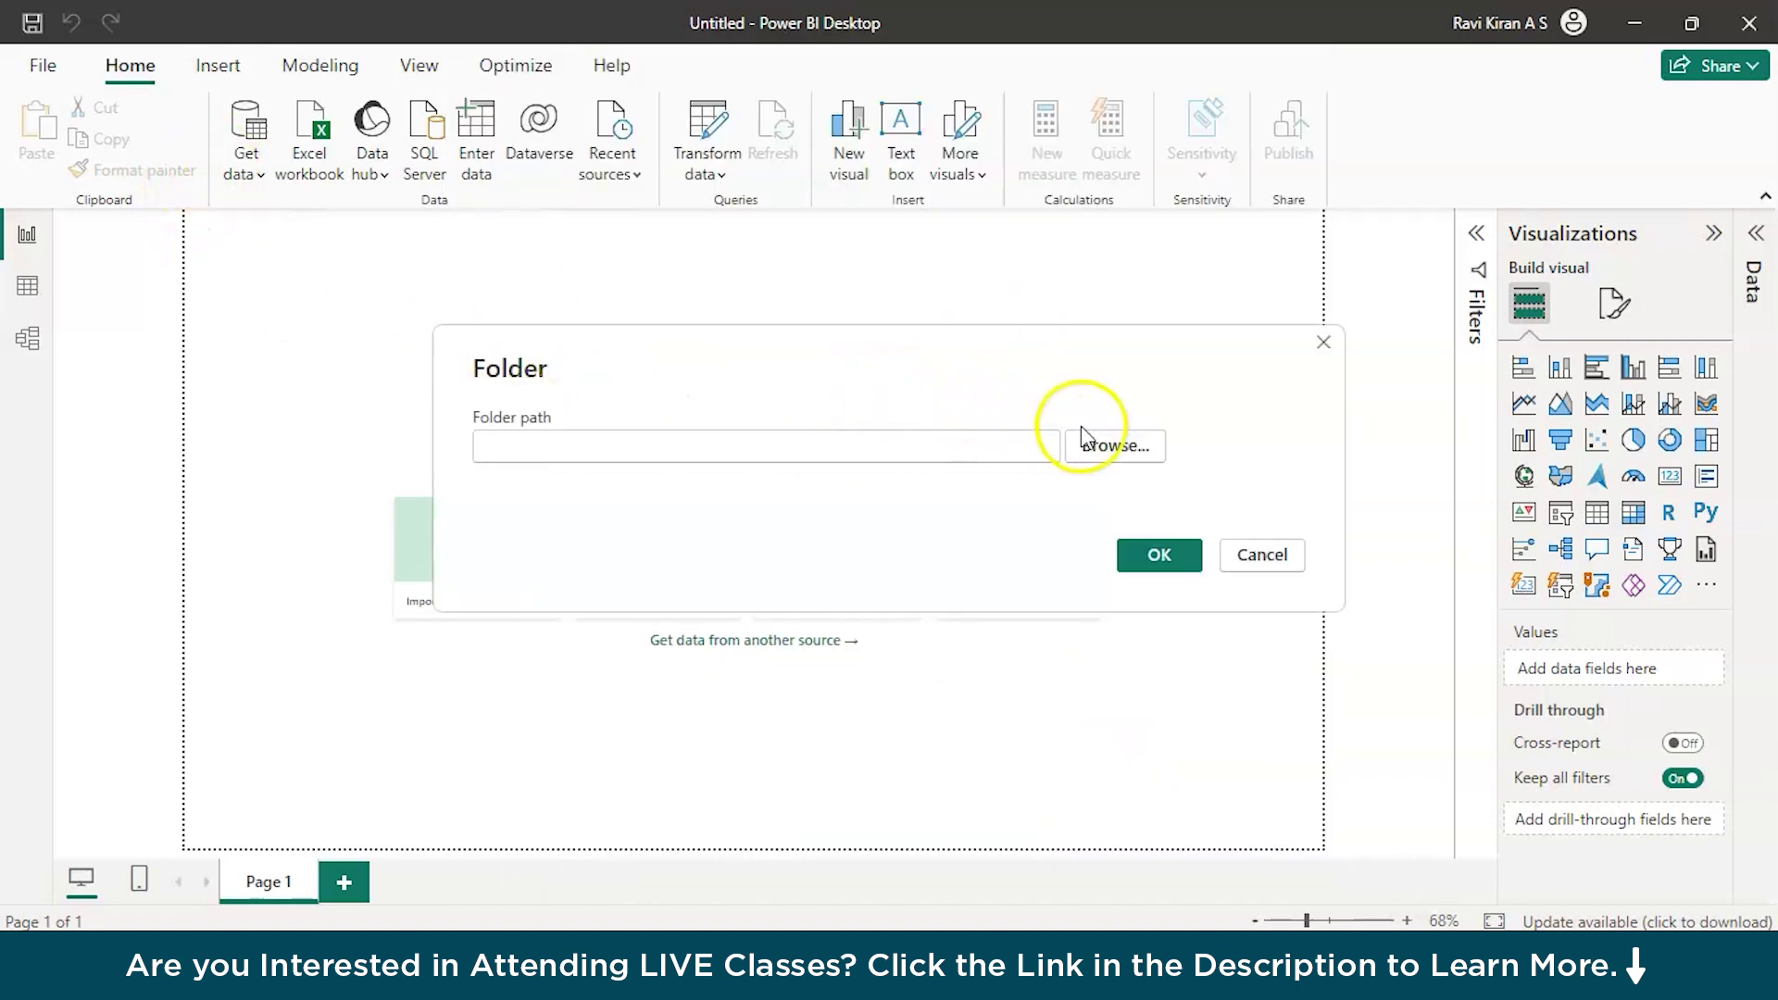
# - Set the folder path to Downloads\Excel and preview its workbooks 2020.xlsx through 2023.xlsx
pyautogui.click(1120, 446)
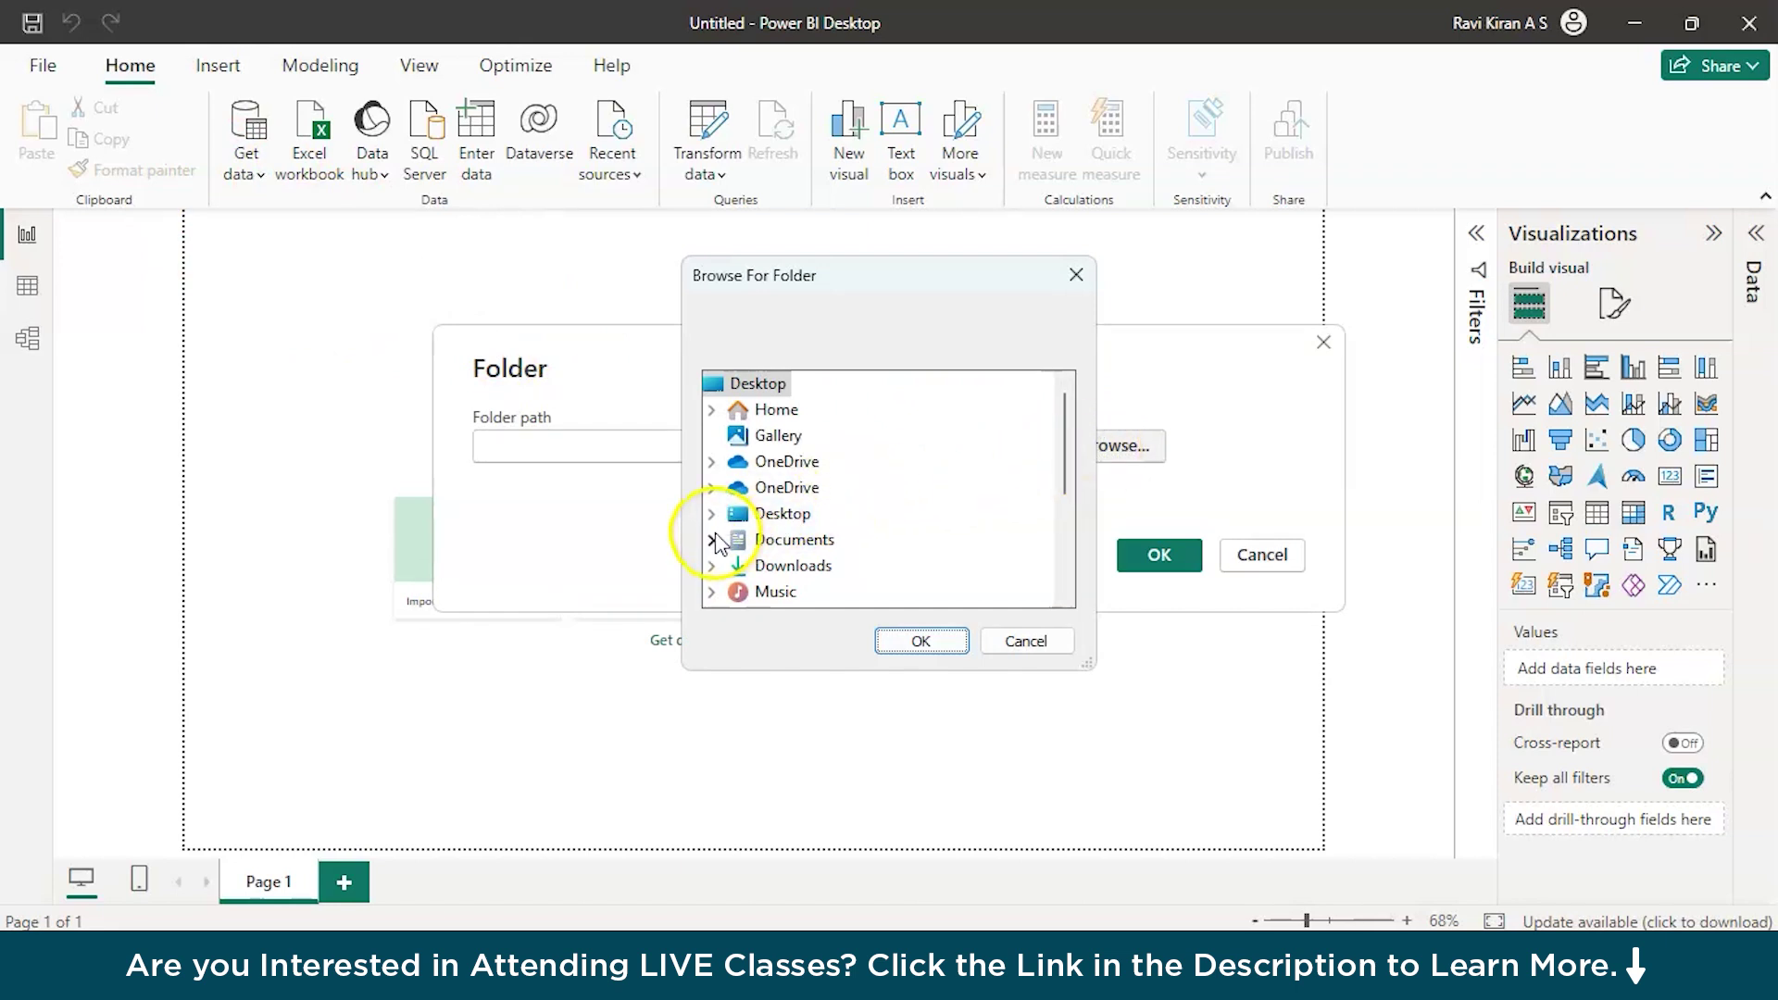
pyautogui.click(711, 565)
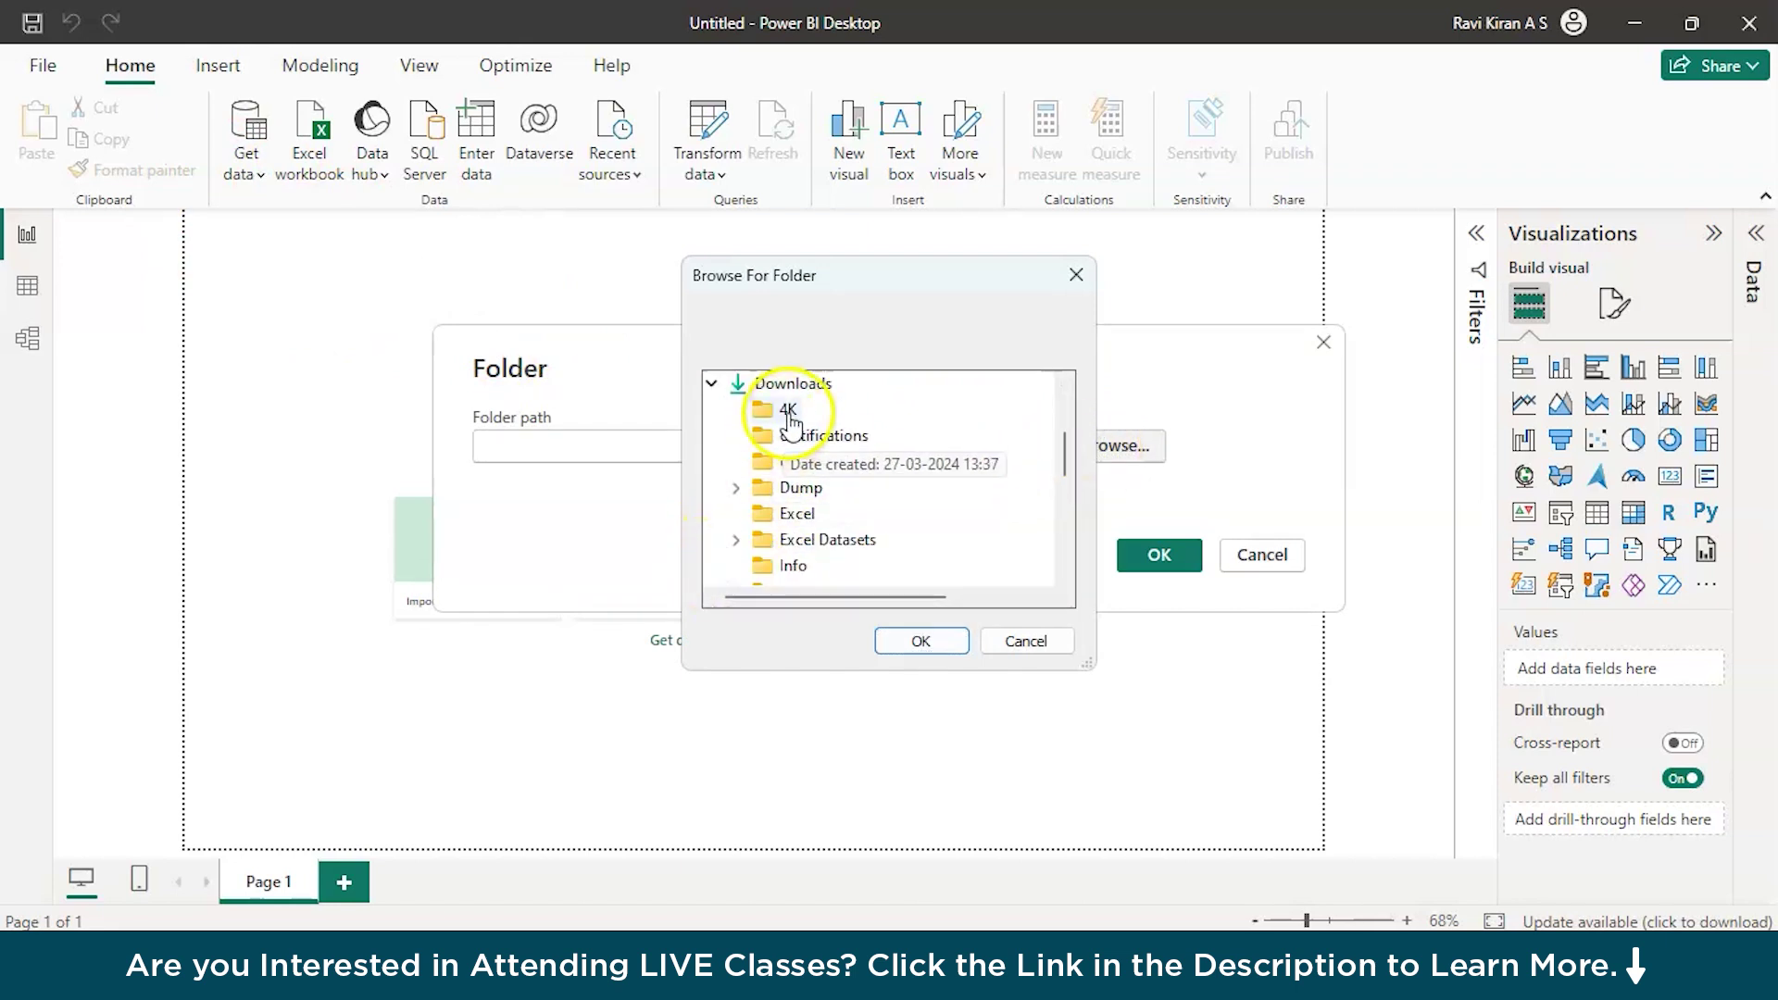
pyautogui.click(799, 389)
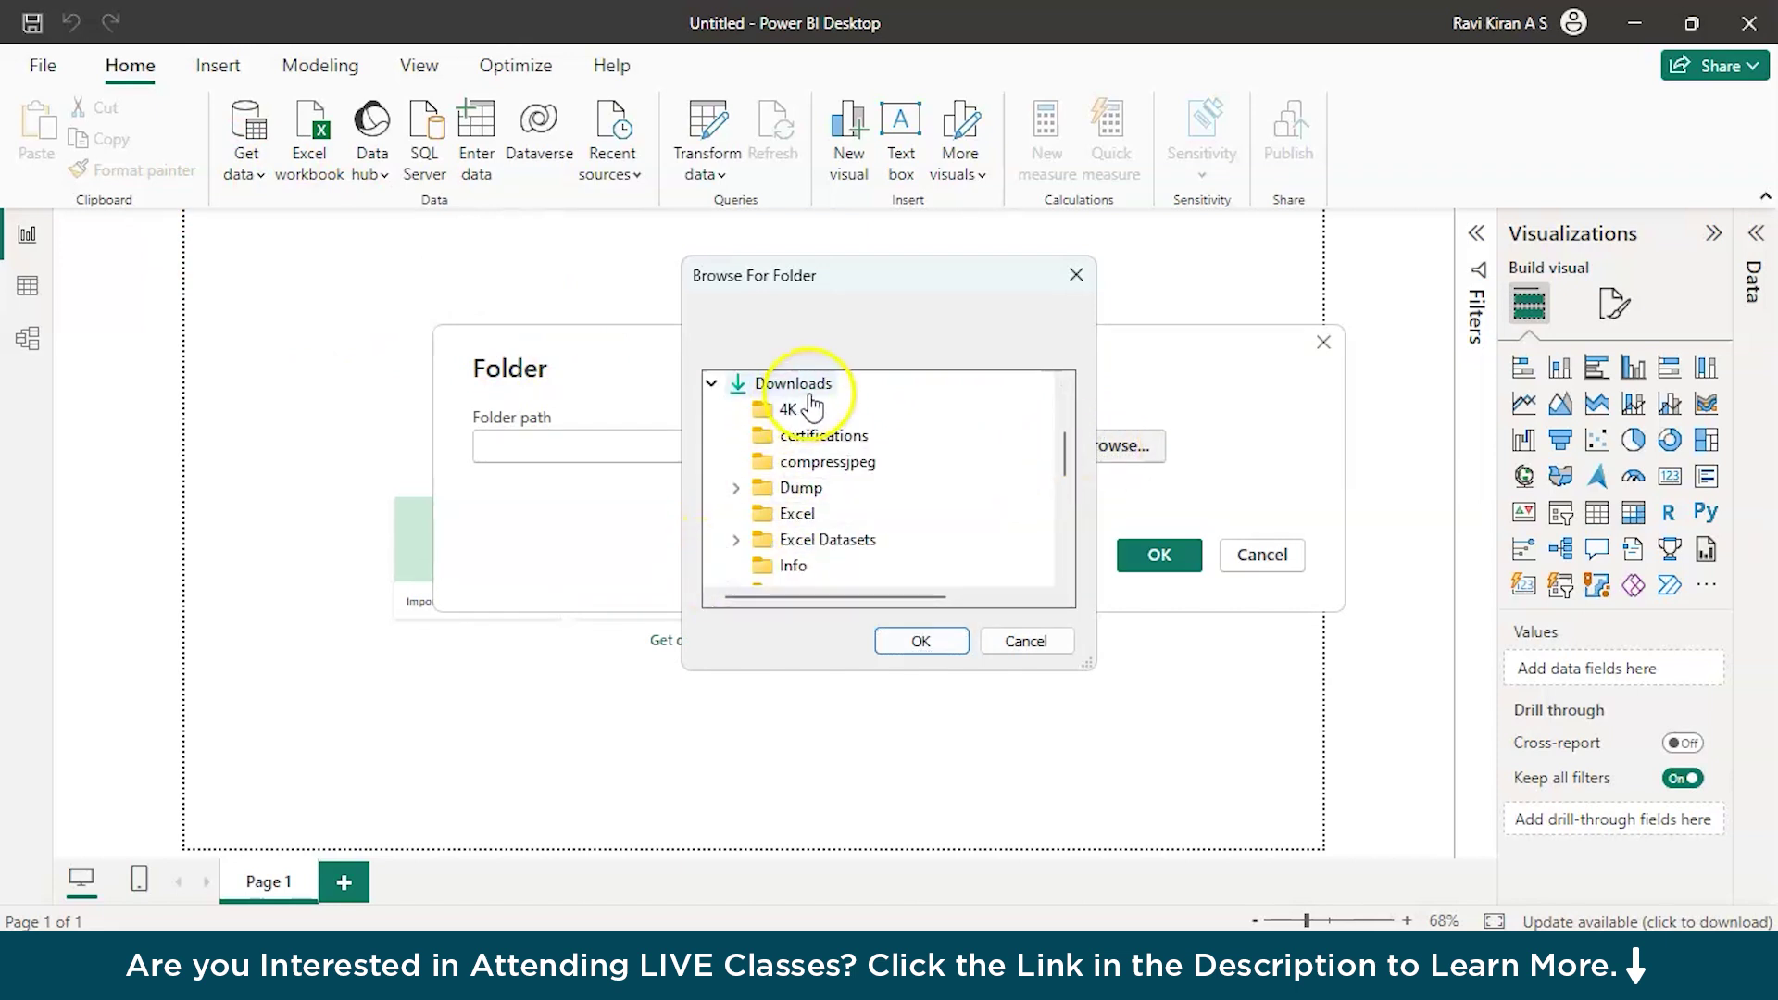
pyautogui.click(792, 519)
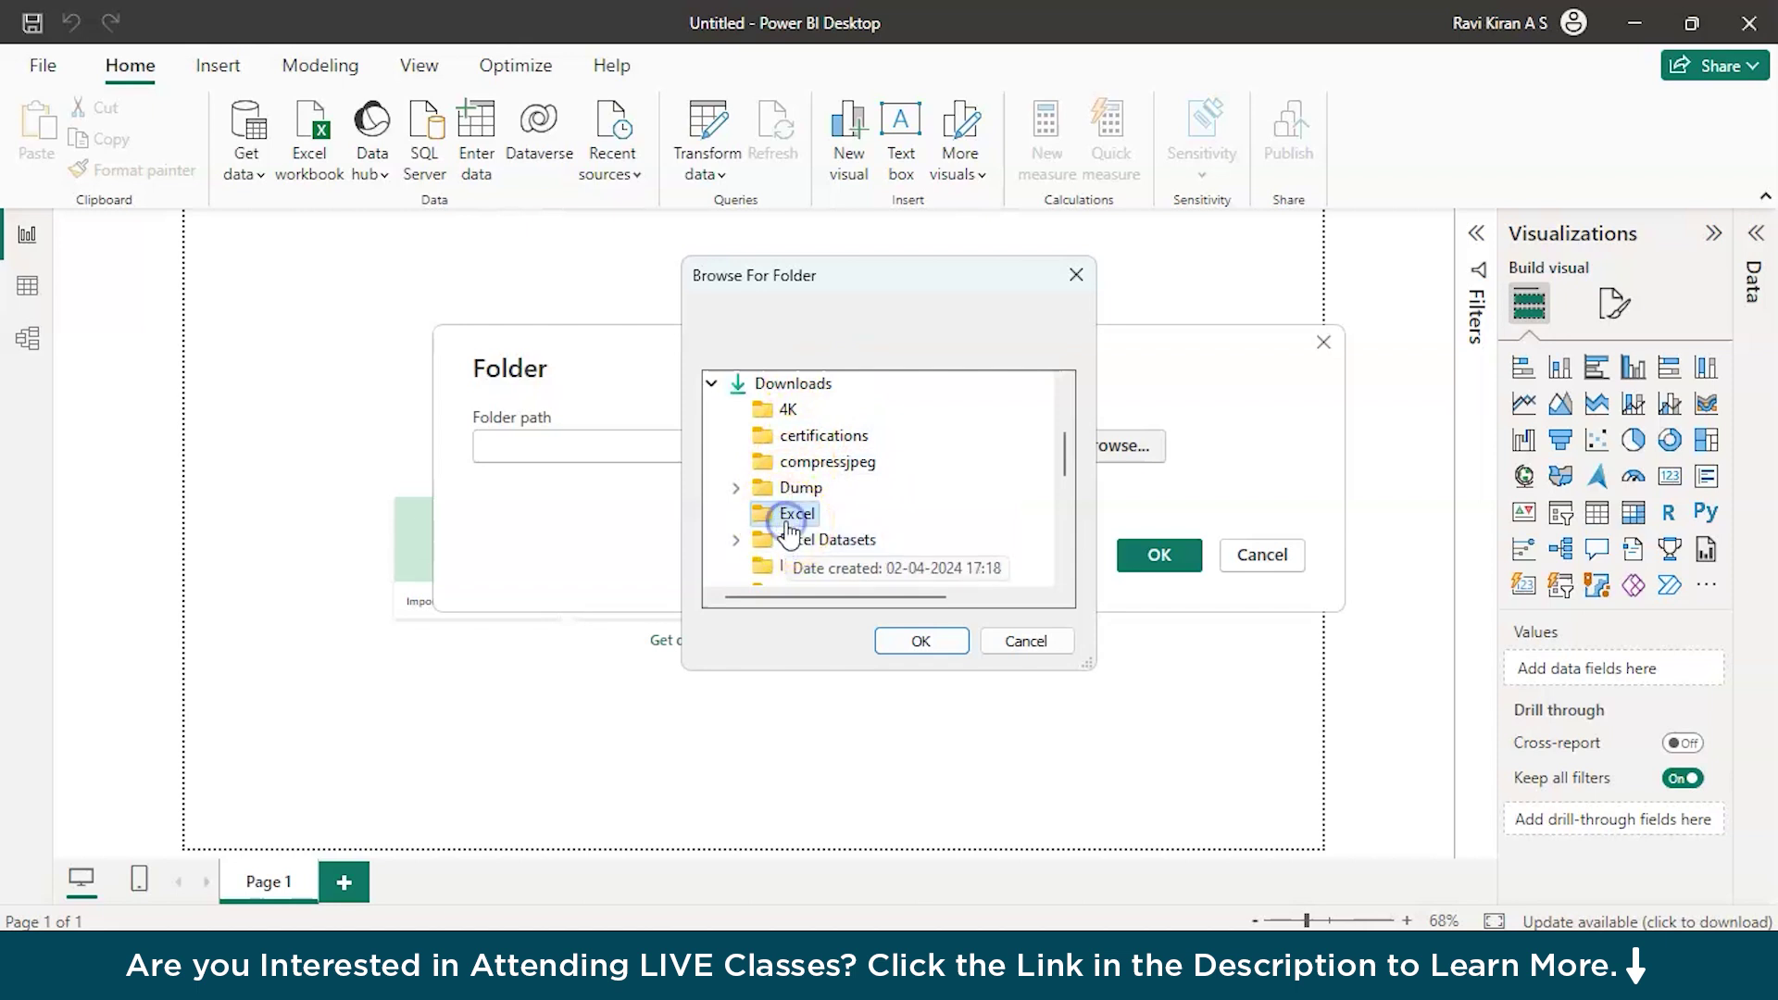
pyautogui.click(921, 641)
pyautogui.press('Return')
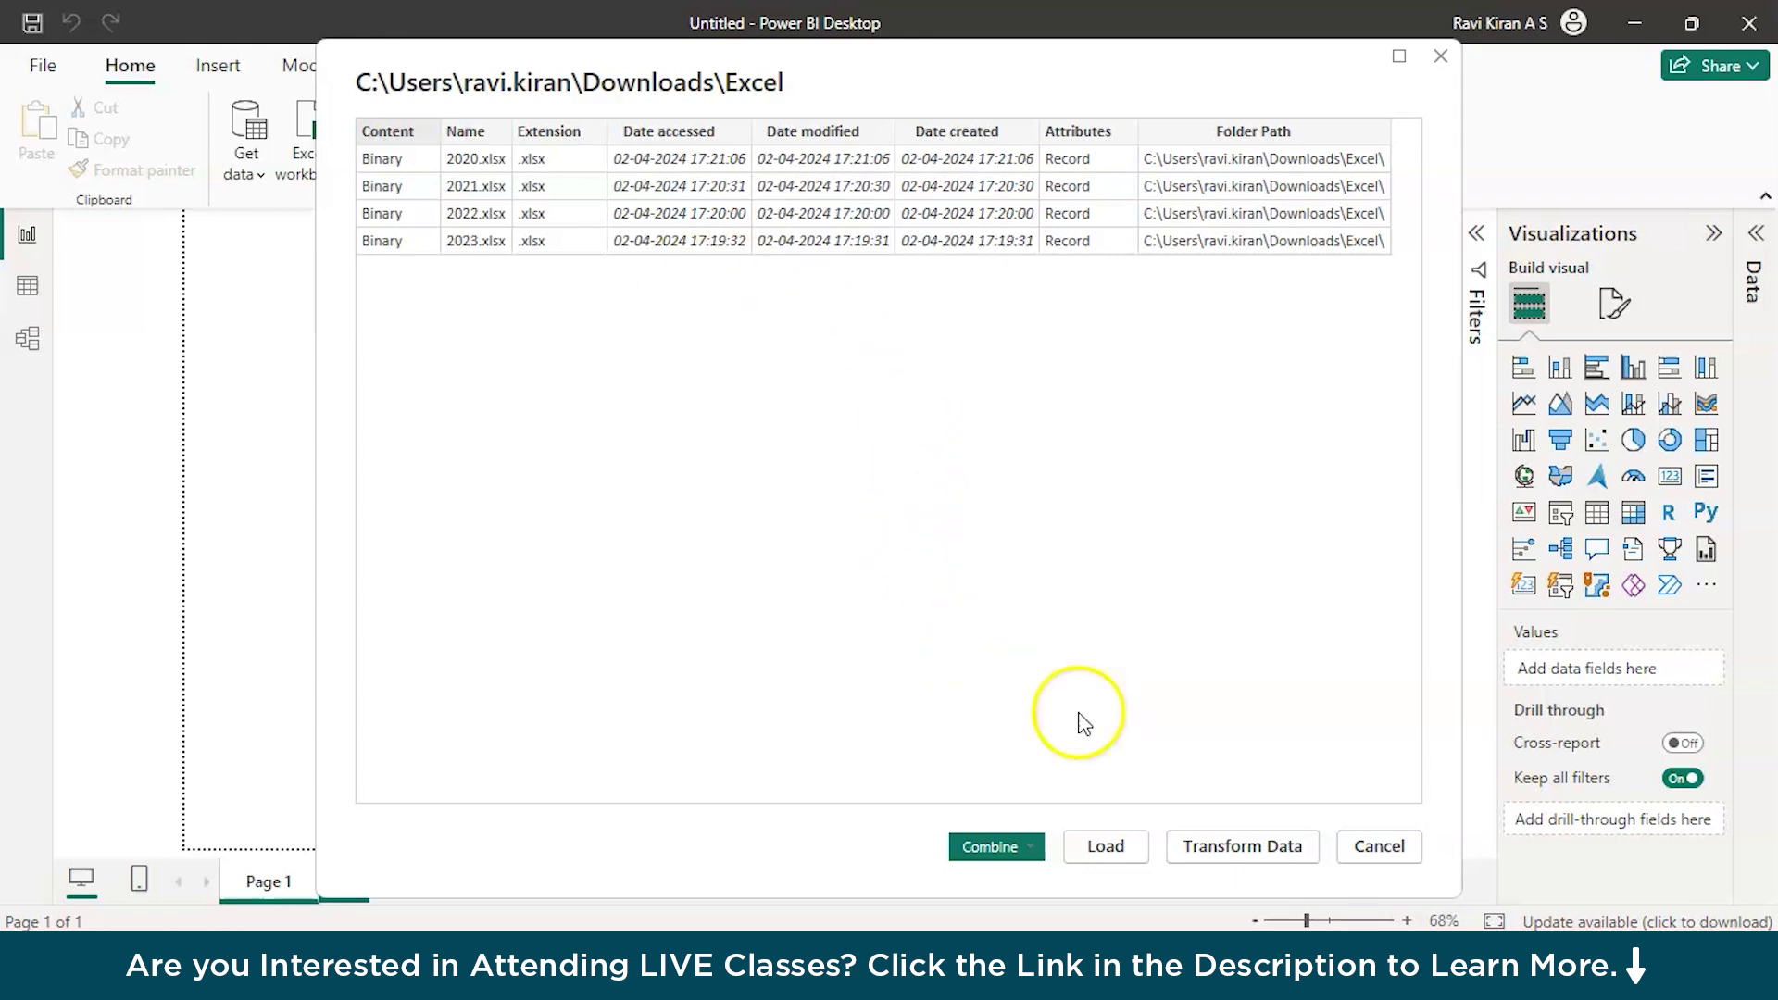
# - Load the folder listing as the Excel table and expand its Date modified Date Hierarchy
pyautogui.click(1100, 854)
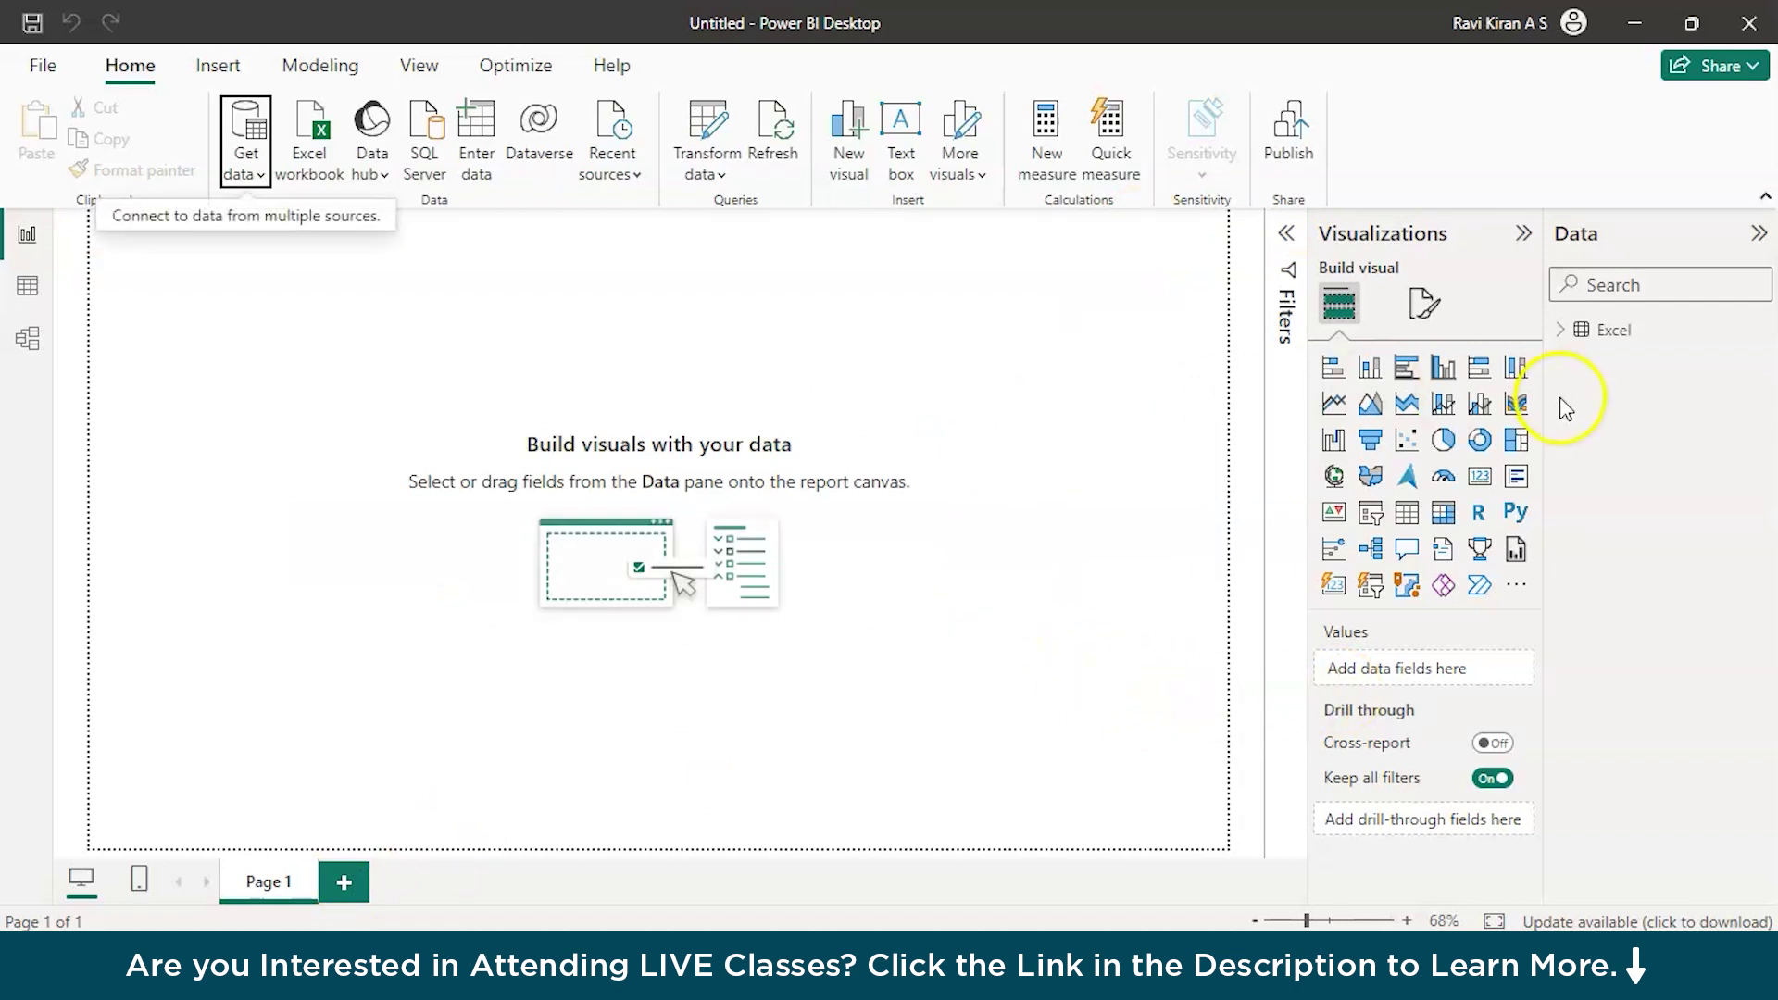
pyautogui.click(1562, 331)
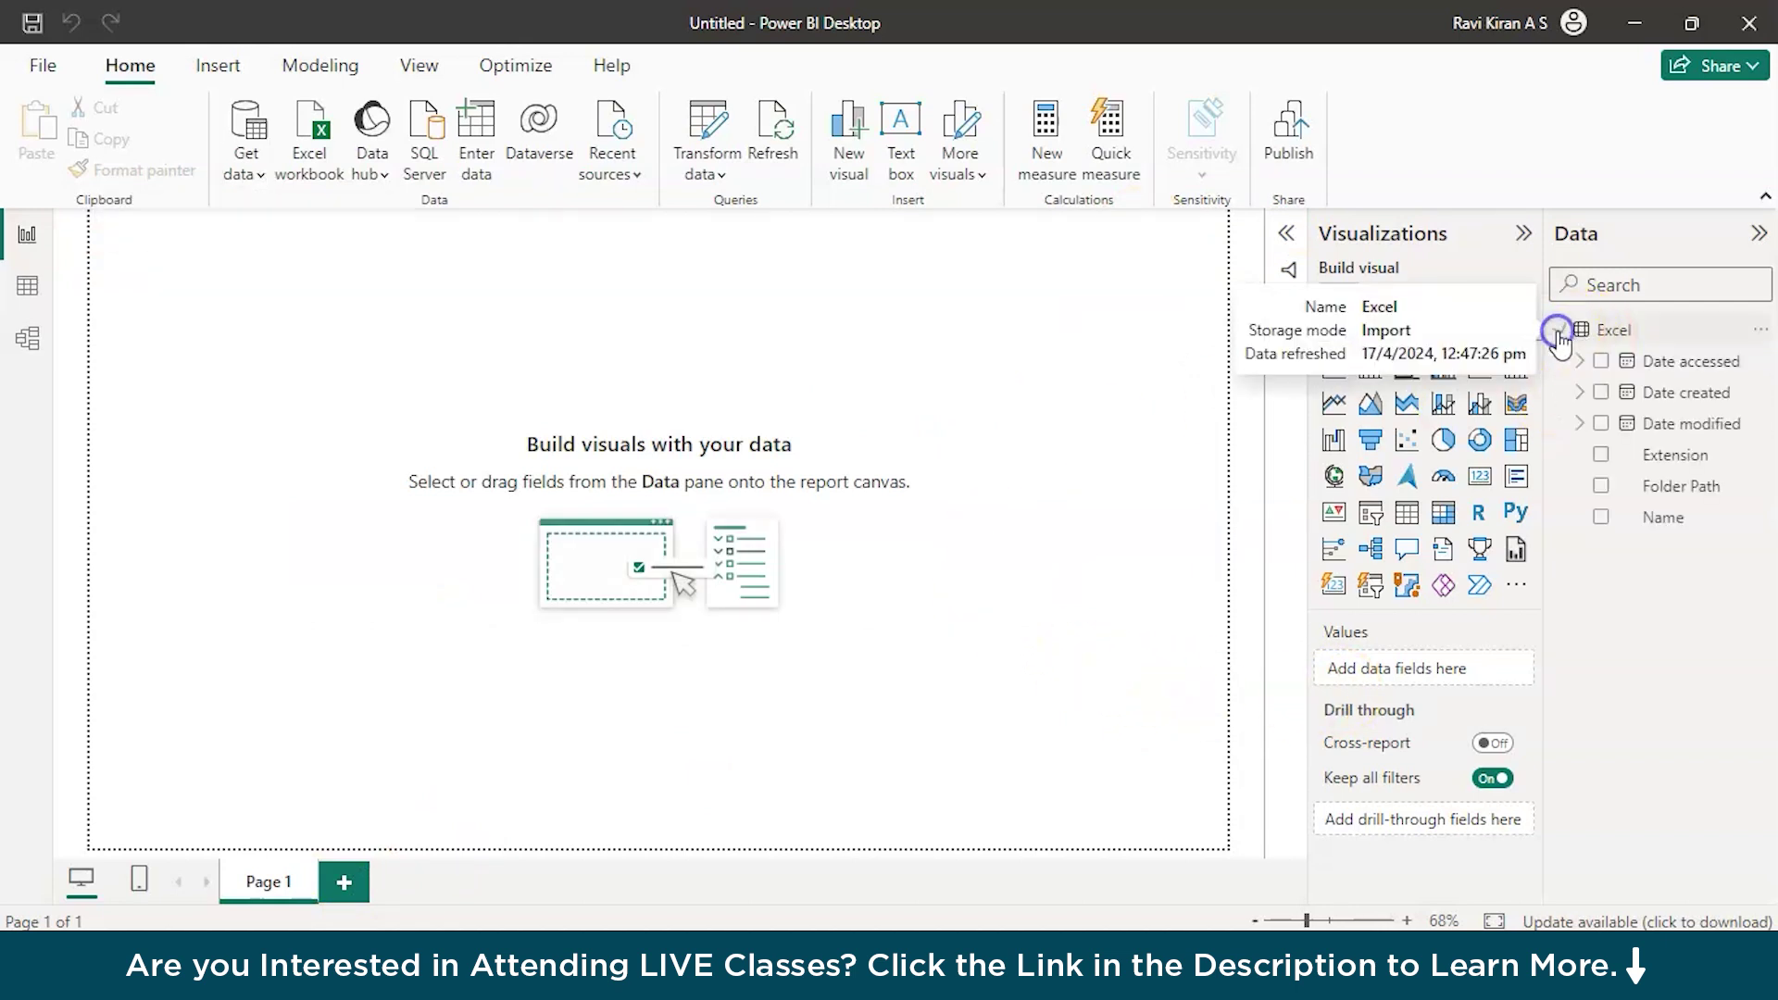
pyautogui.click(1581, 426)
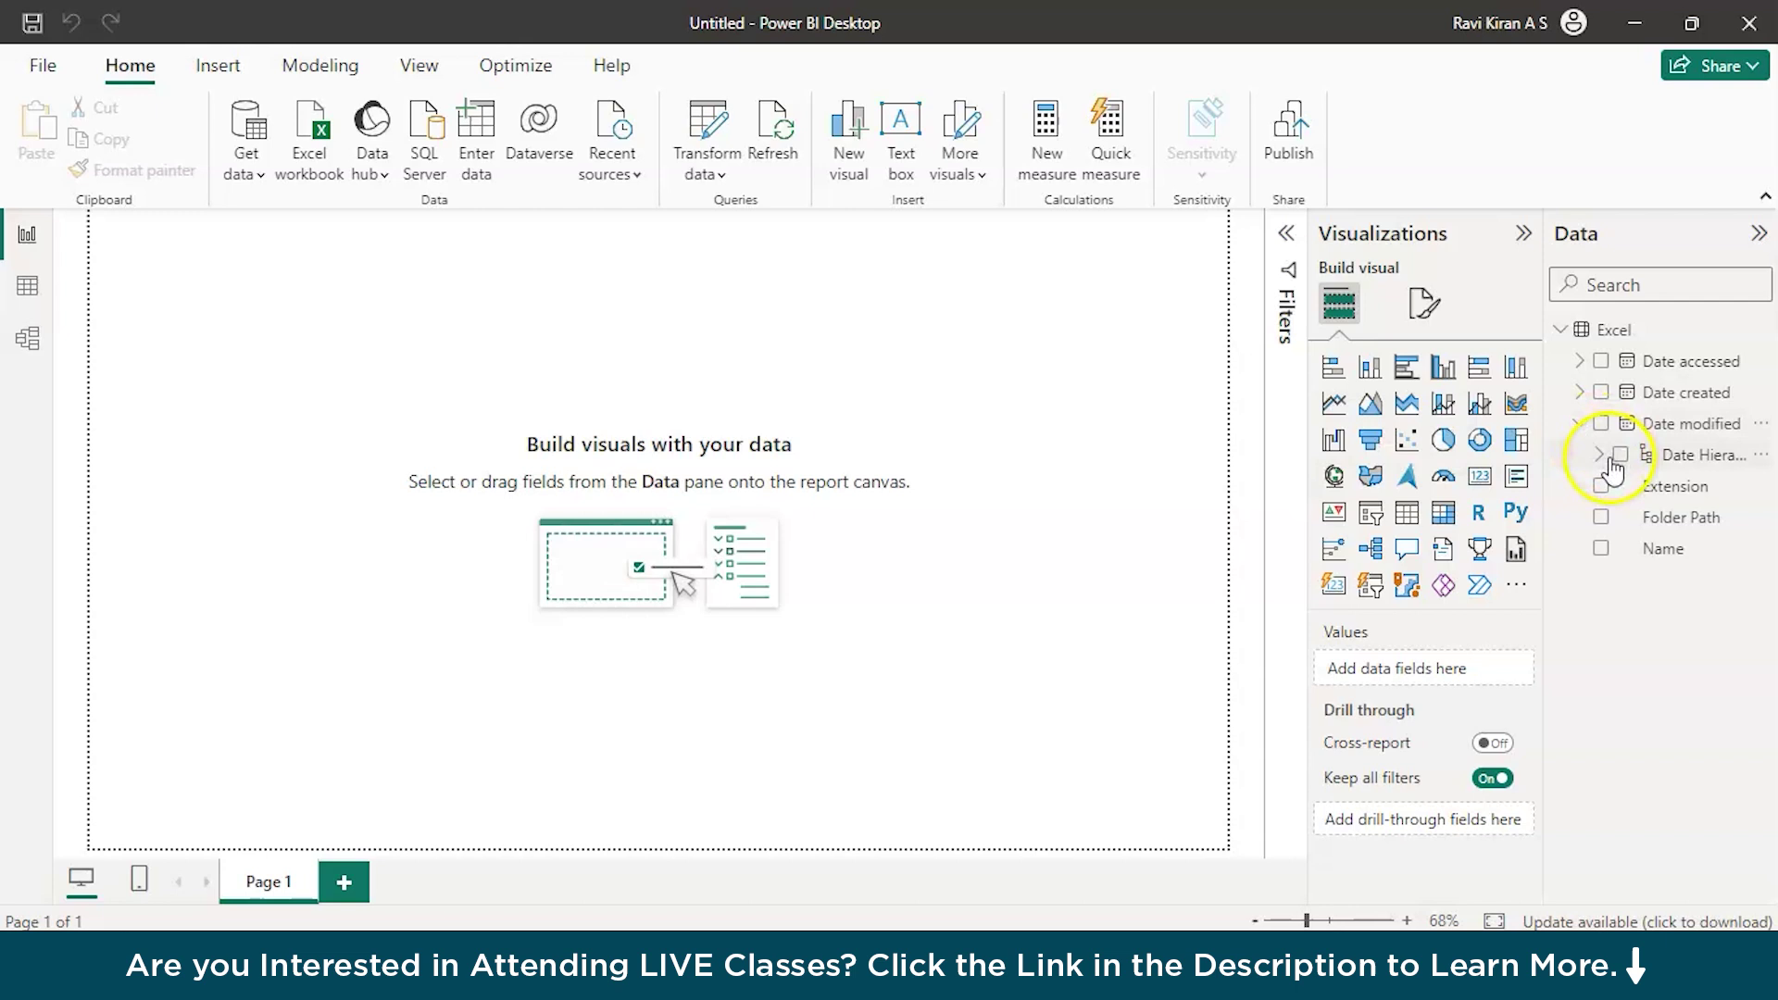
pyautogui.click(1600, 455)
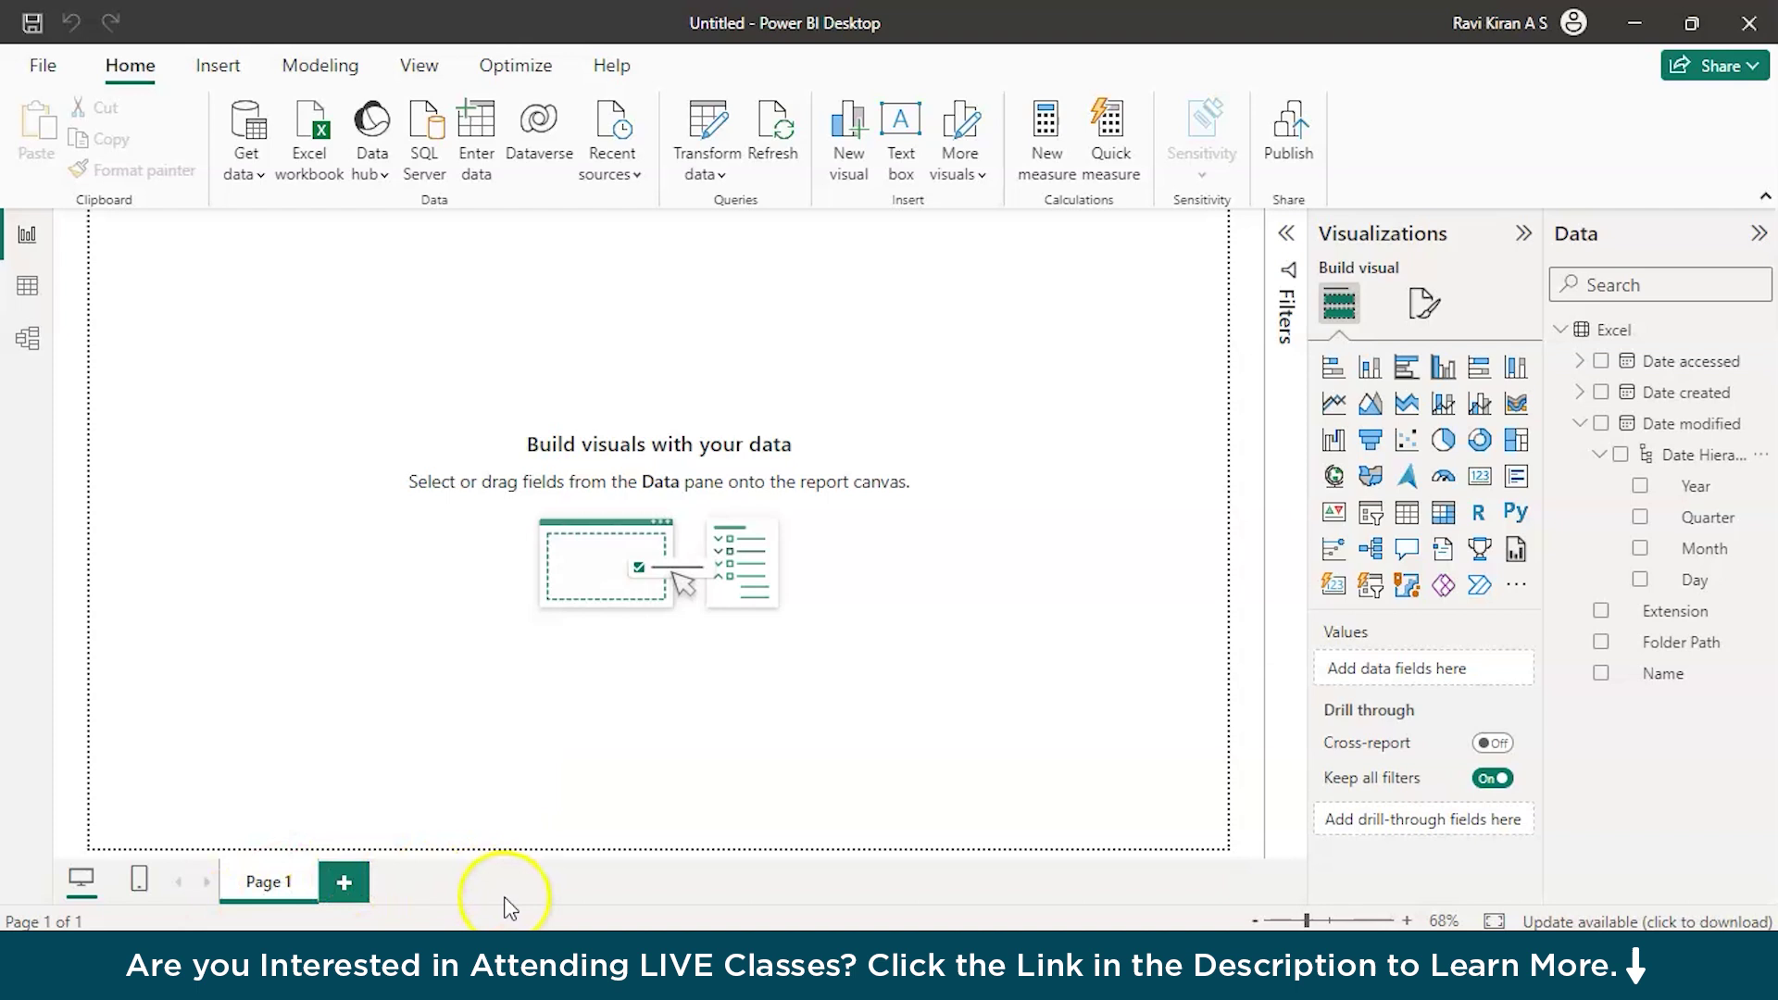
# - Rename the first report page to 'Load Data From File'
pyautogui.doubleClick(281, 884)
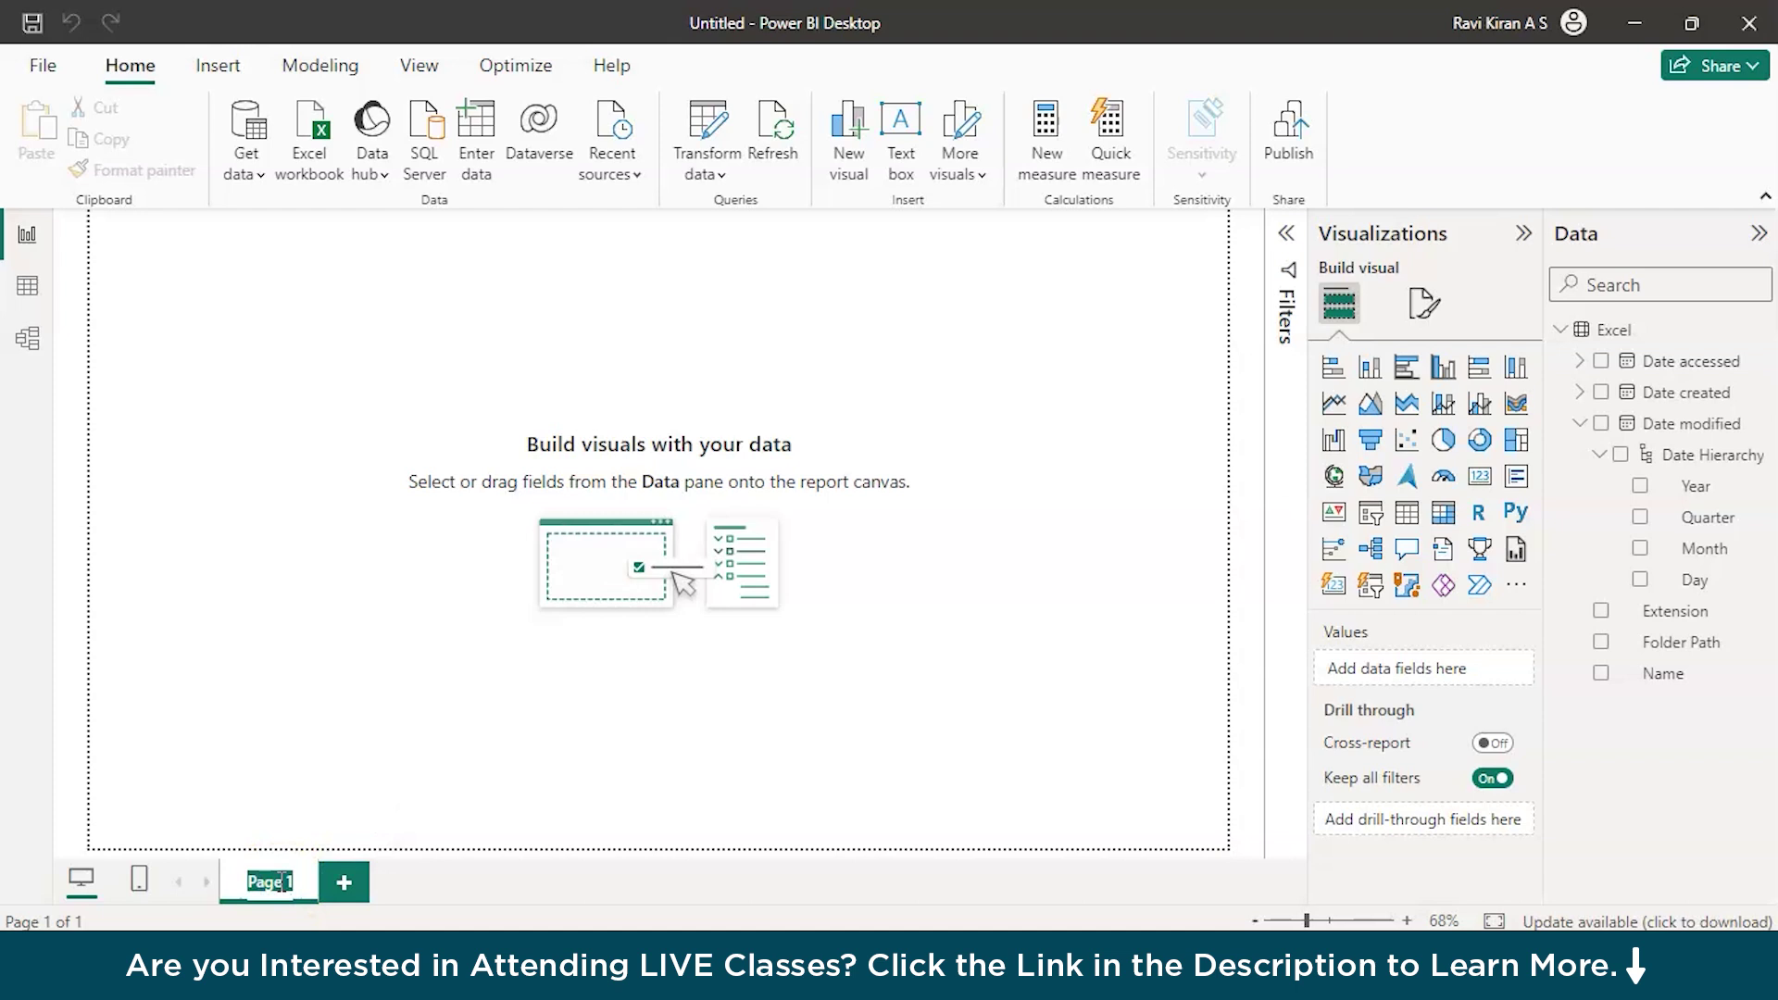
pyautogui.write('File')
pyautogui.press('BackSpace')
pyautogui.press('BackSpace')
pyautogui.press('BackSpace')
pyautogui.press('BackSpace')
pyautogui.write('Load From File')
pyautogui.click(340, 887)
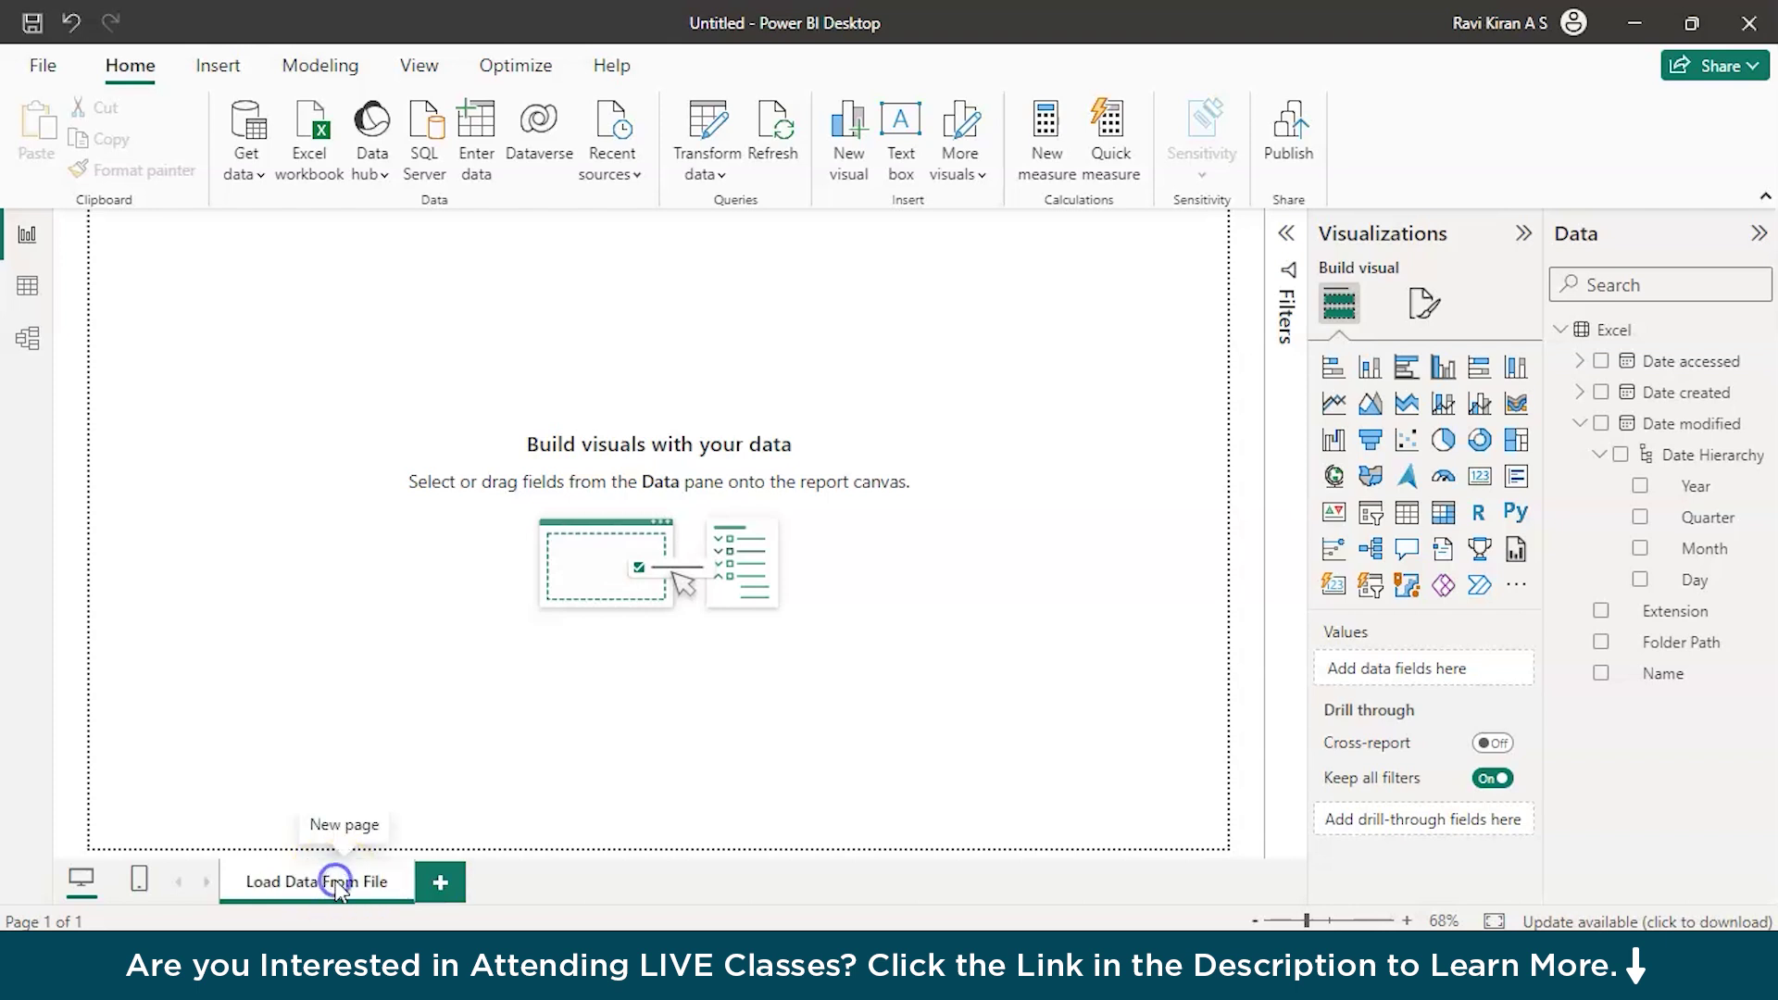
# - Add a second page named 'Load Data From Excel File'
pyautogui.click(433, 885)
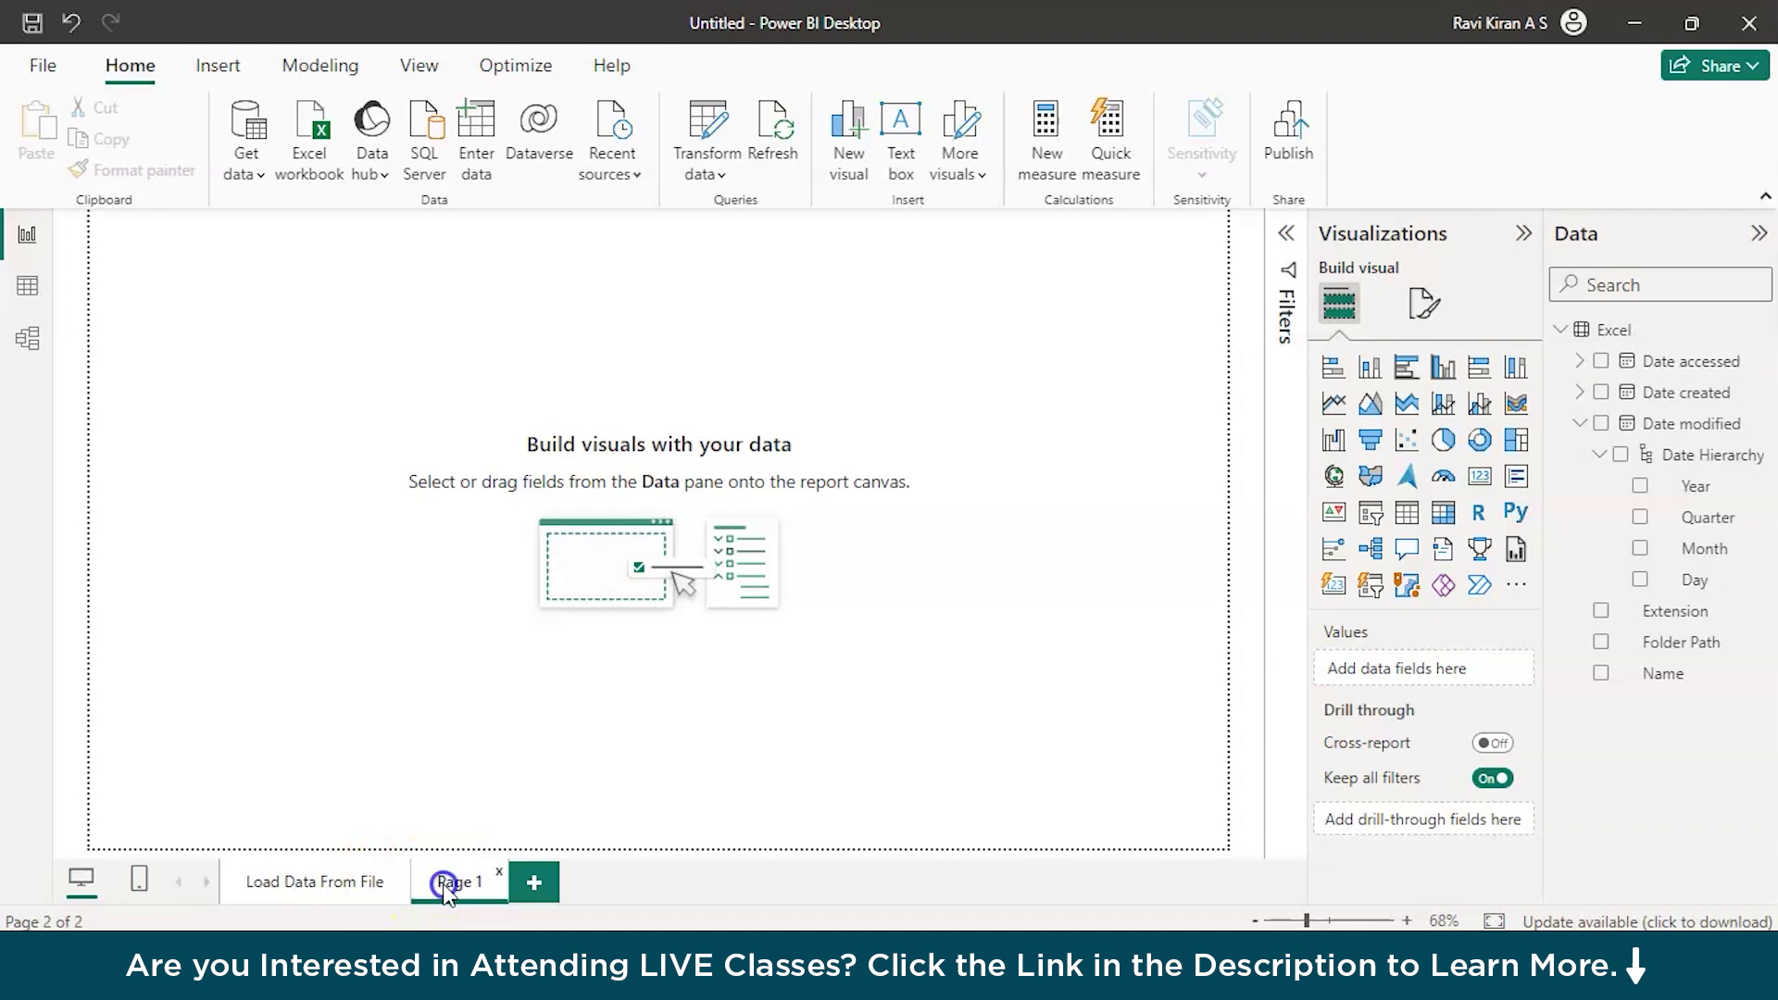
pyautogui.doubleClick(444, 884)
pyautogui.write('Load Data F')
pyautogui.write('rom Excel')
pyautogui.write(' File')
pyautogui.click(590, 736)
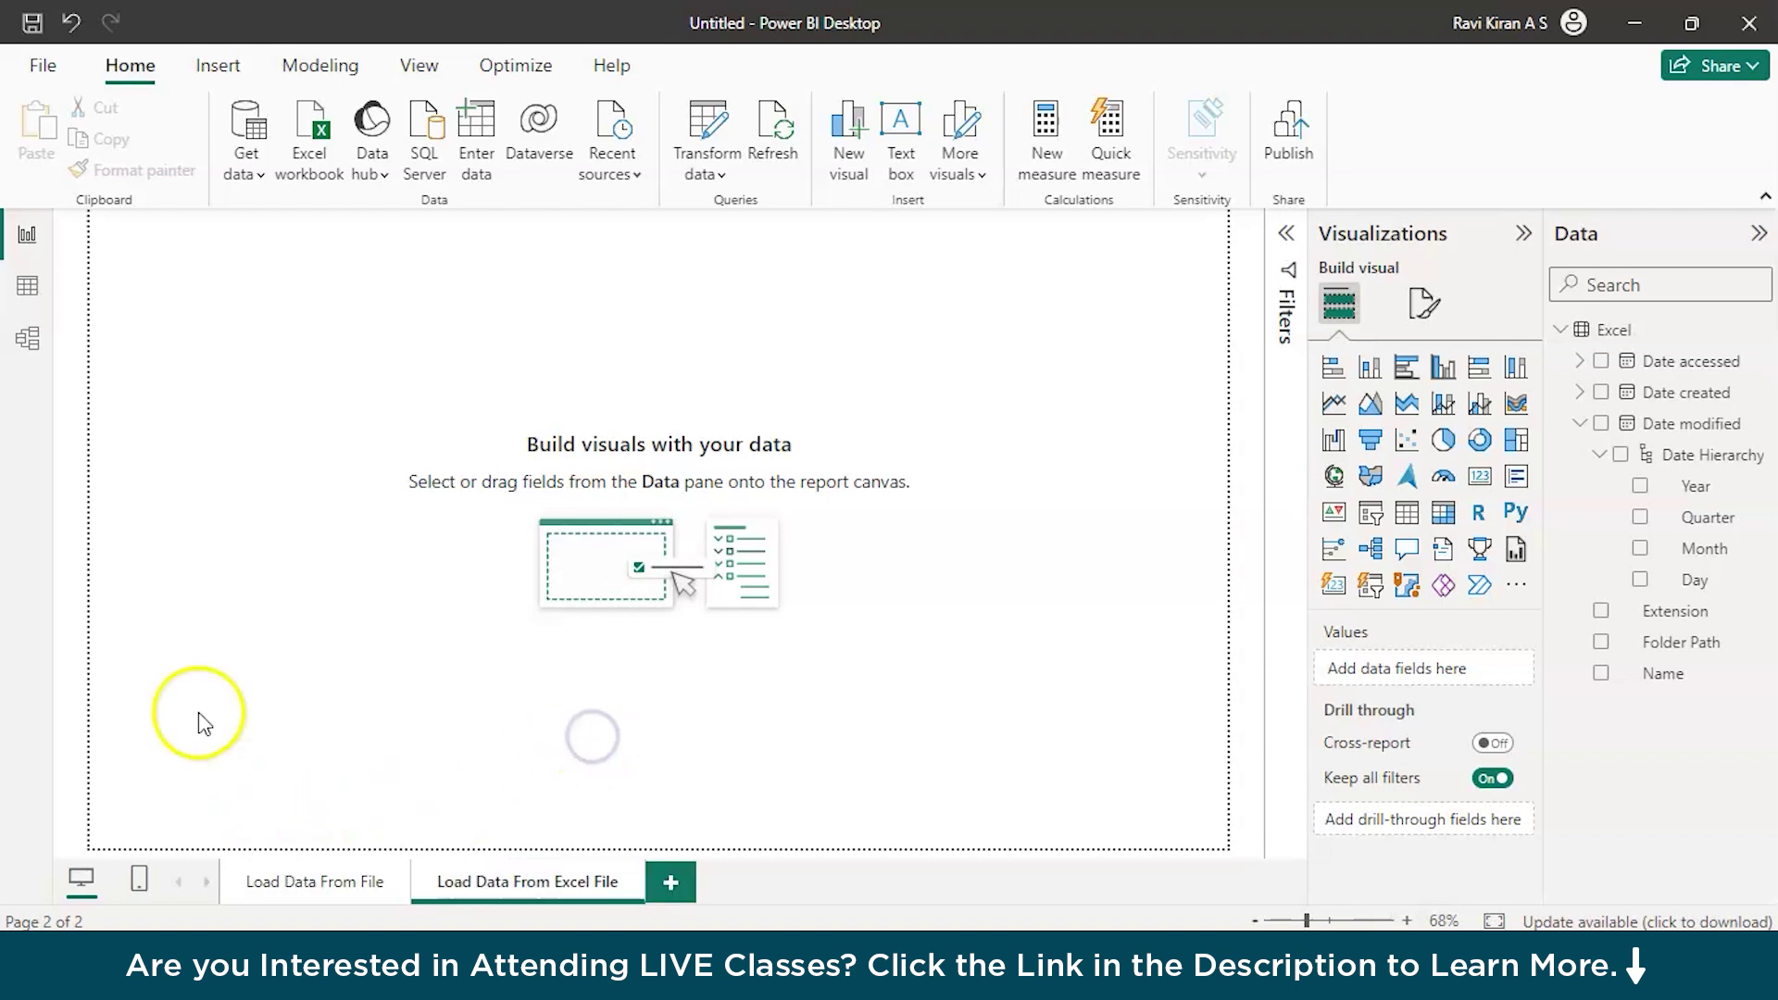
# - Open Excel data.xlsx with the Excel workbook connector to list its Data sheet
pyautogui.click(255, 185)
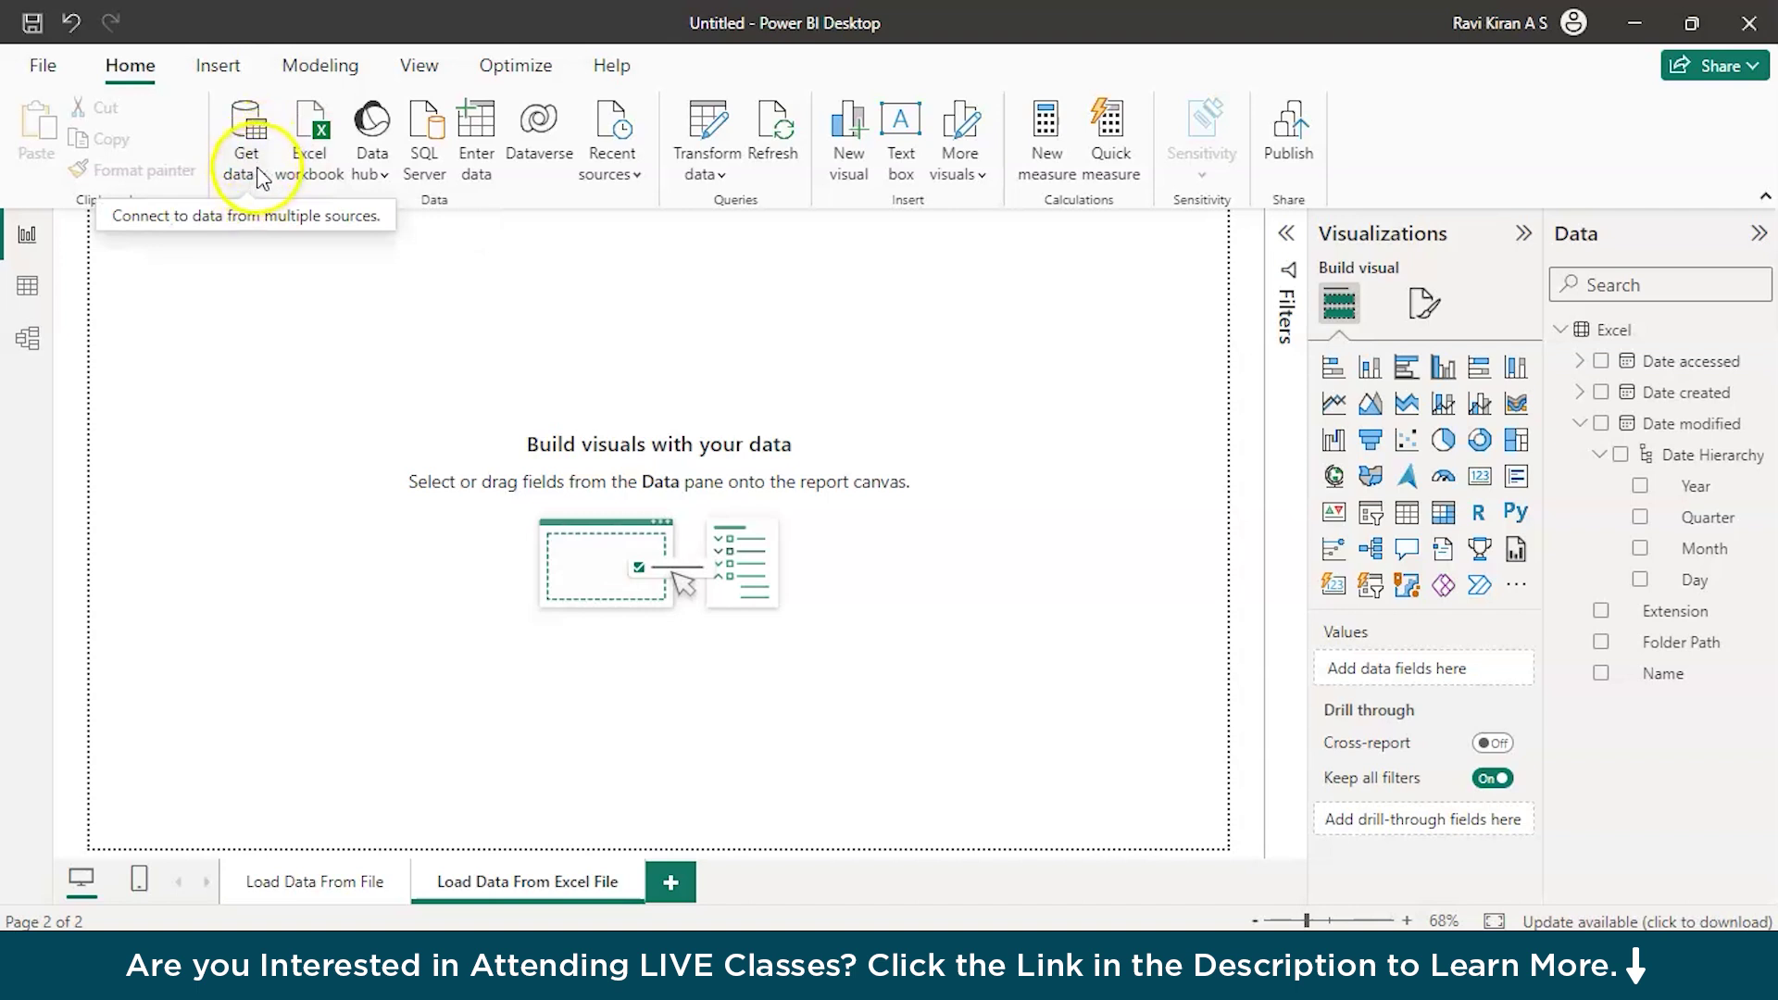
pyautogui.click(296, 153)
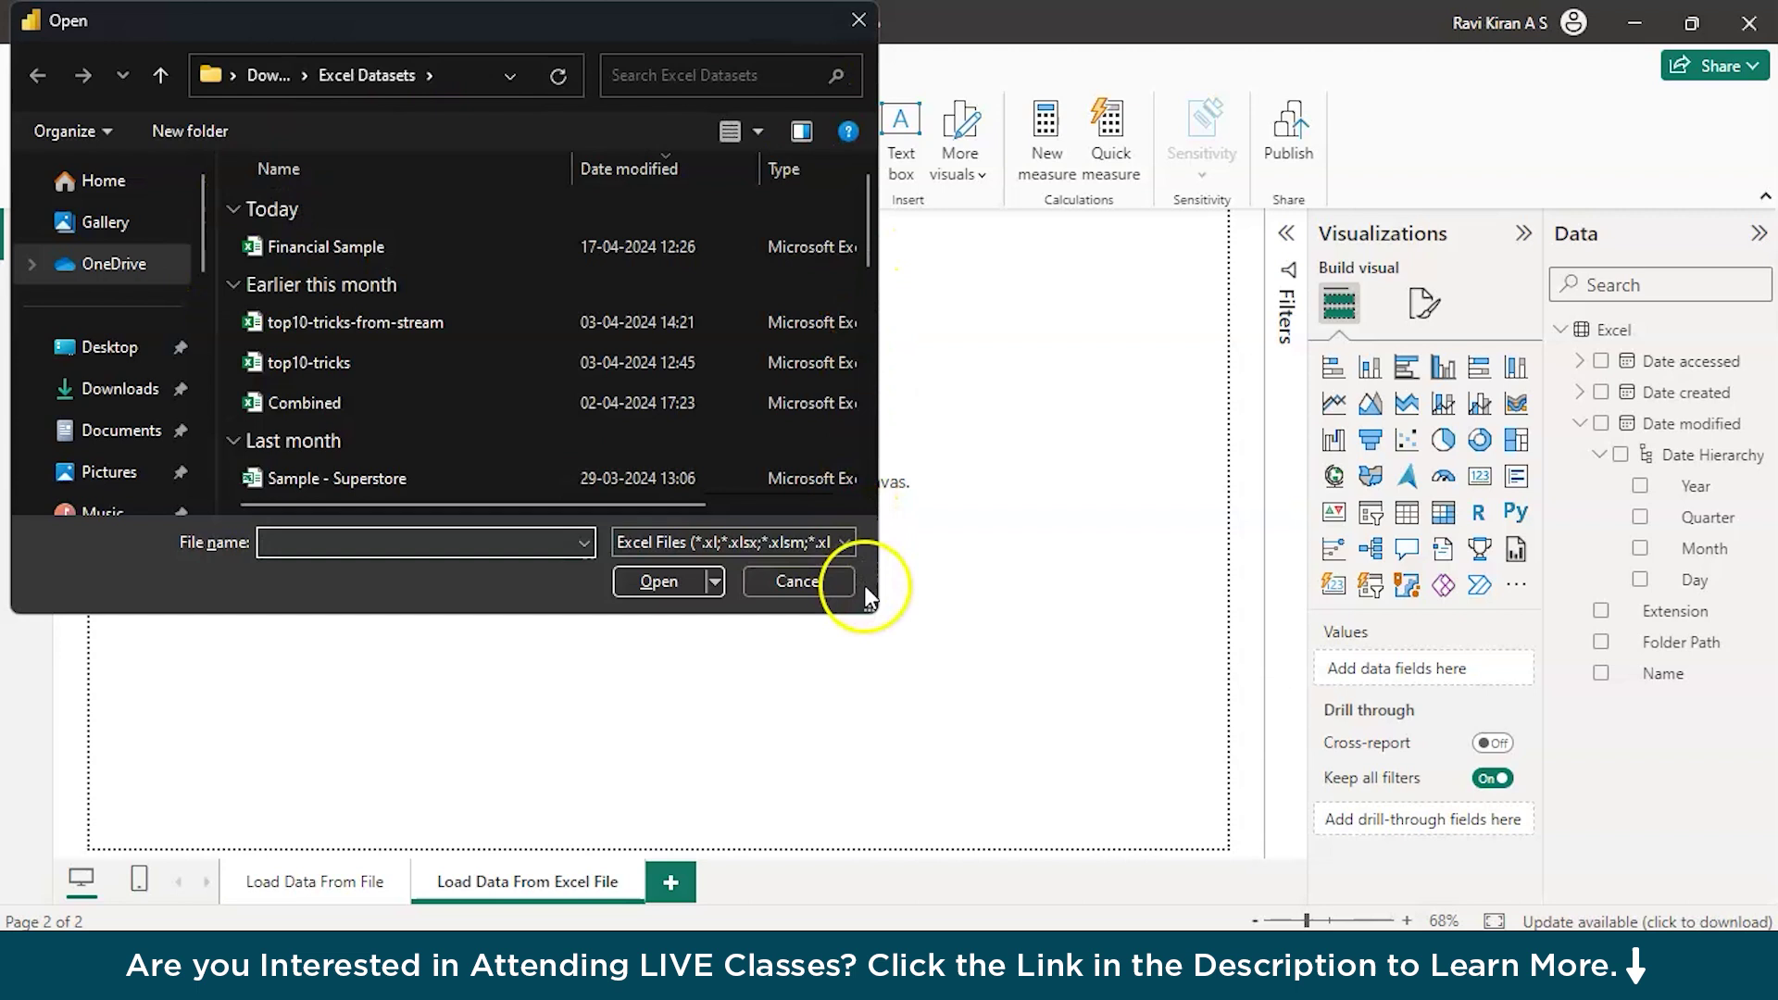
pyautogui.moveTo(871, 604); pyautogui.dragTo(1165, 745)
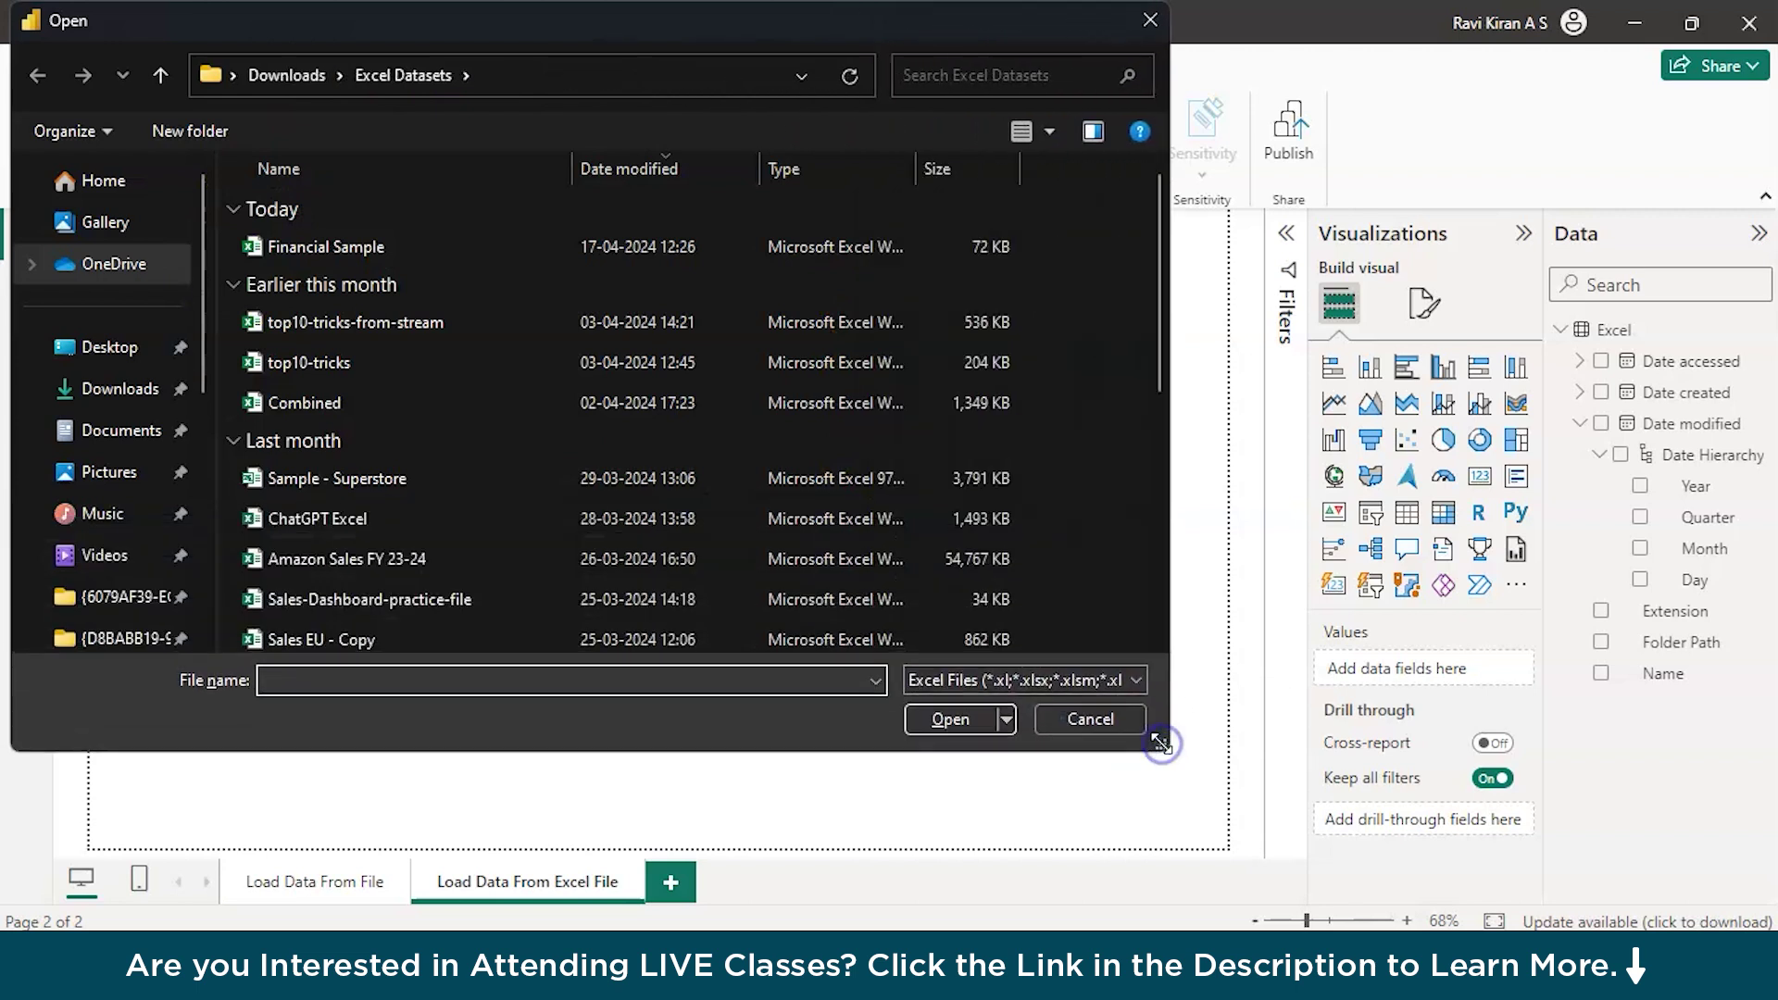
pyautogui.scroll(-2, 588, 482)
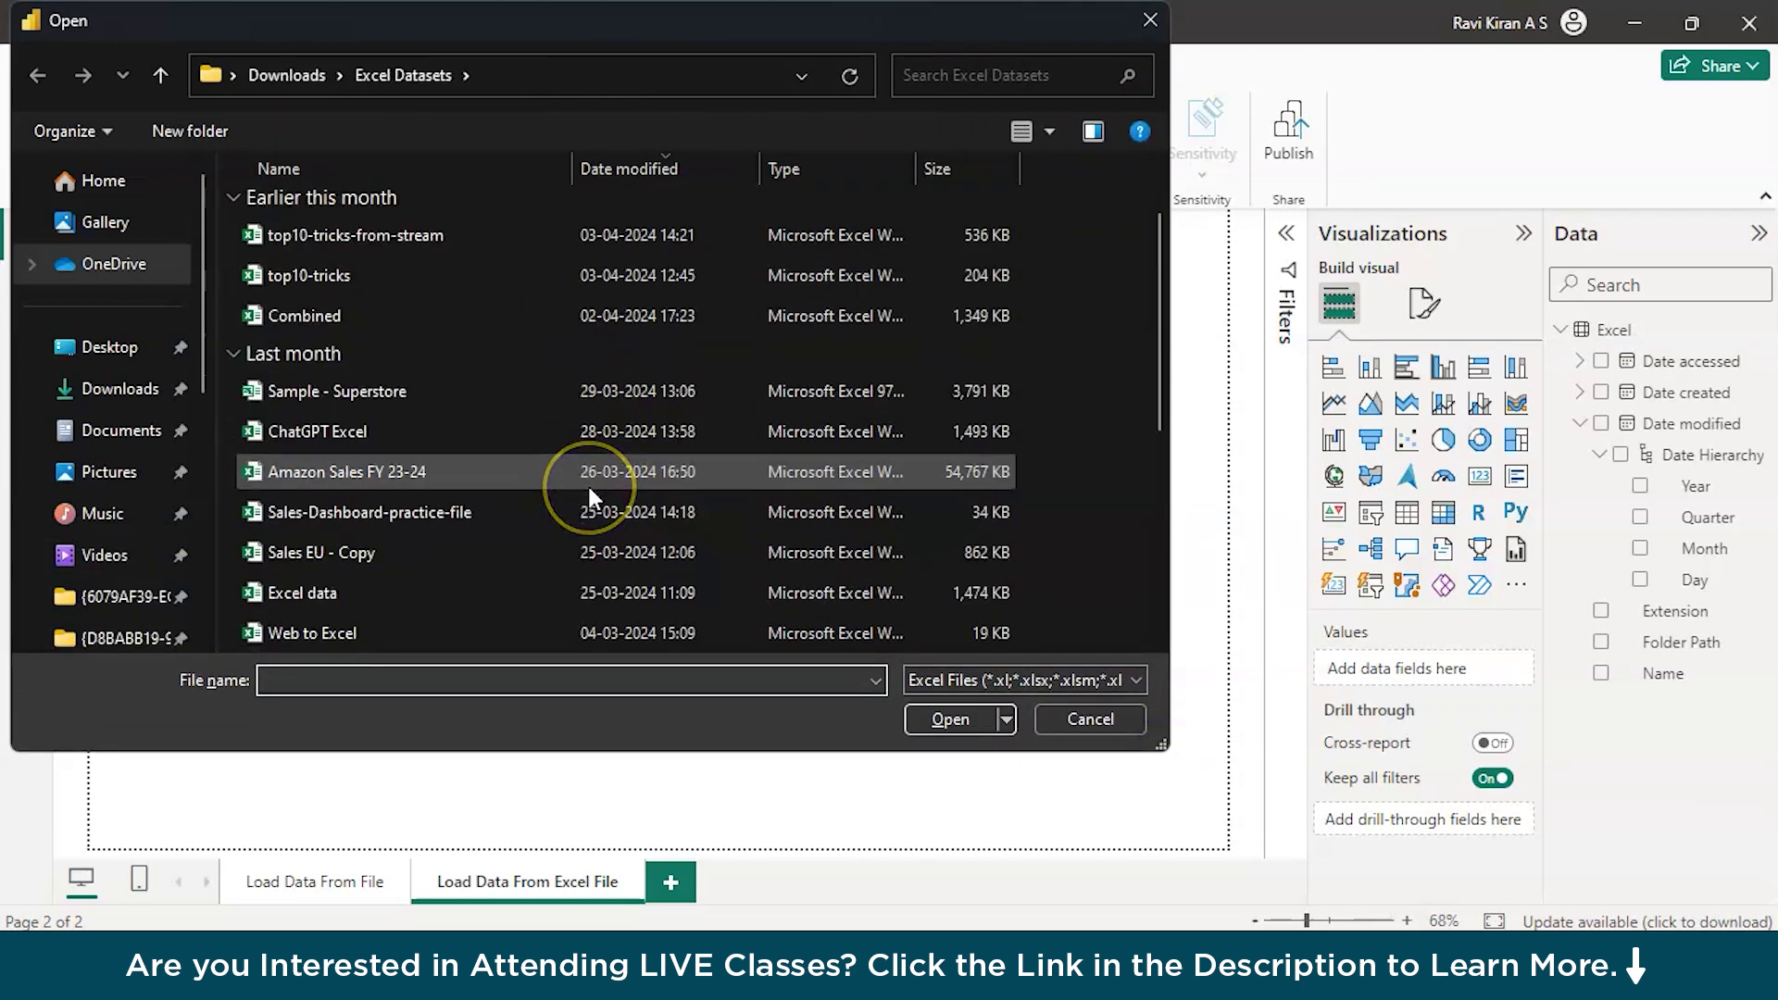
pyautogui.click(375, 475)
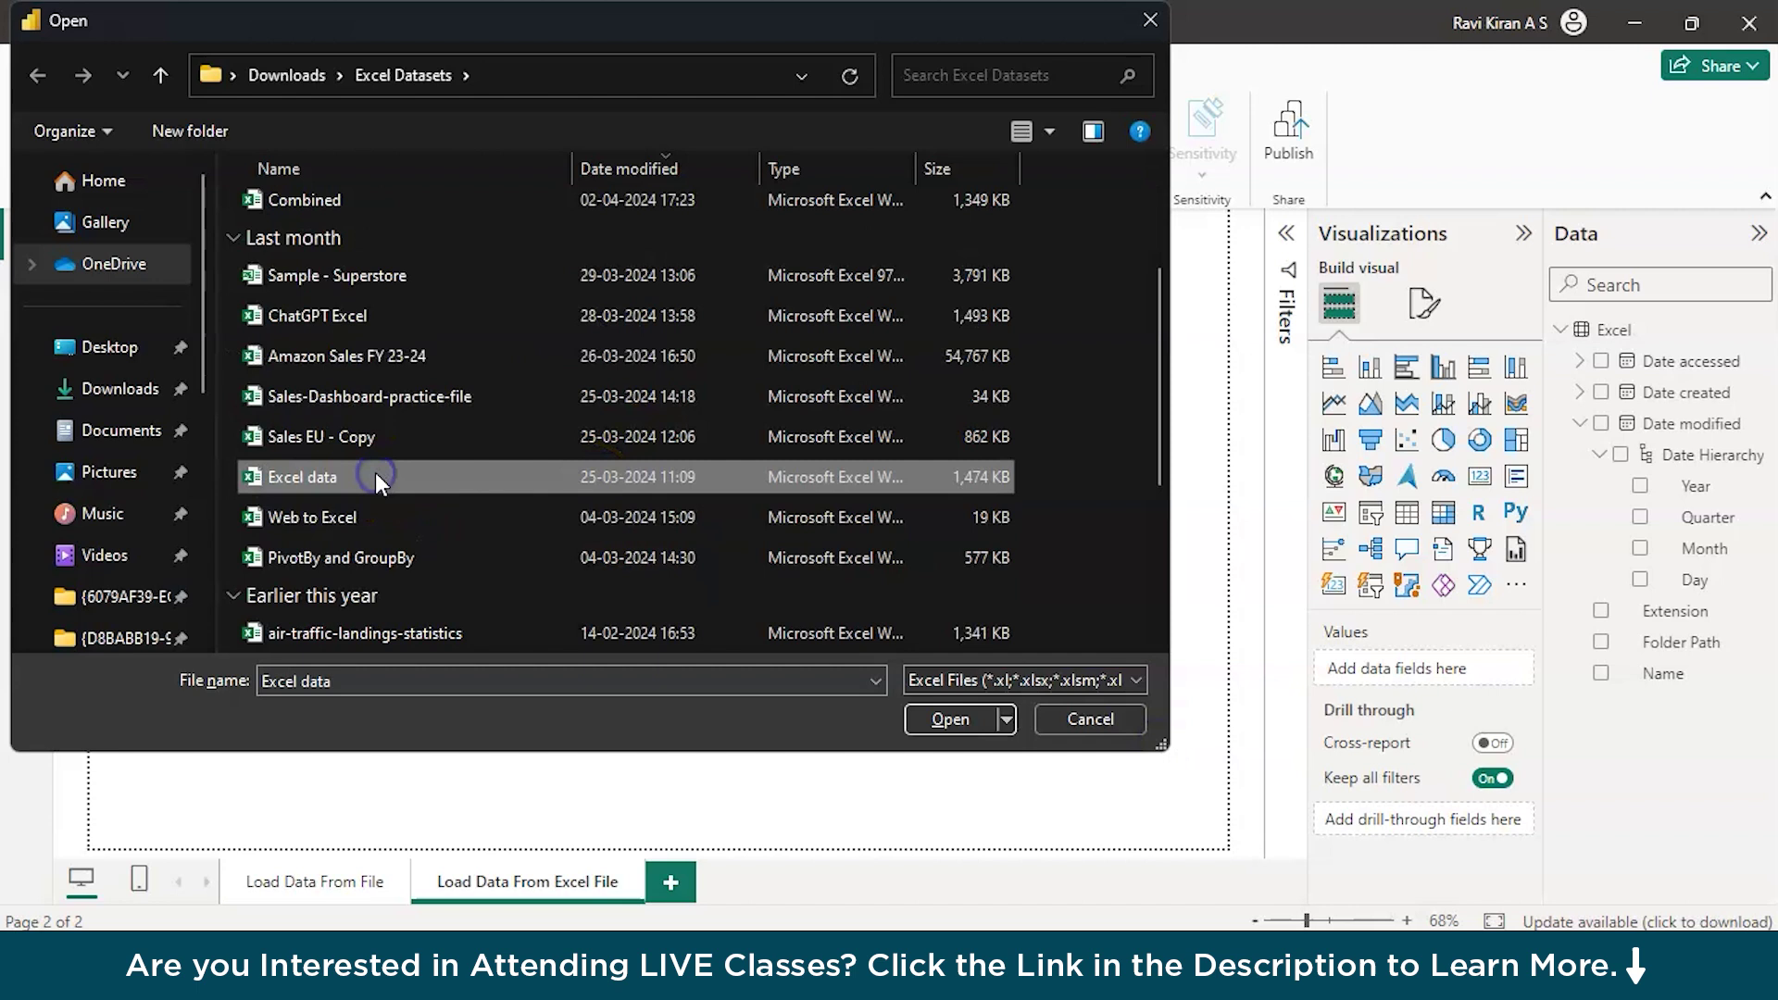
pyautogui.click(926, 716)
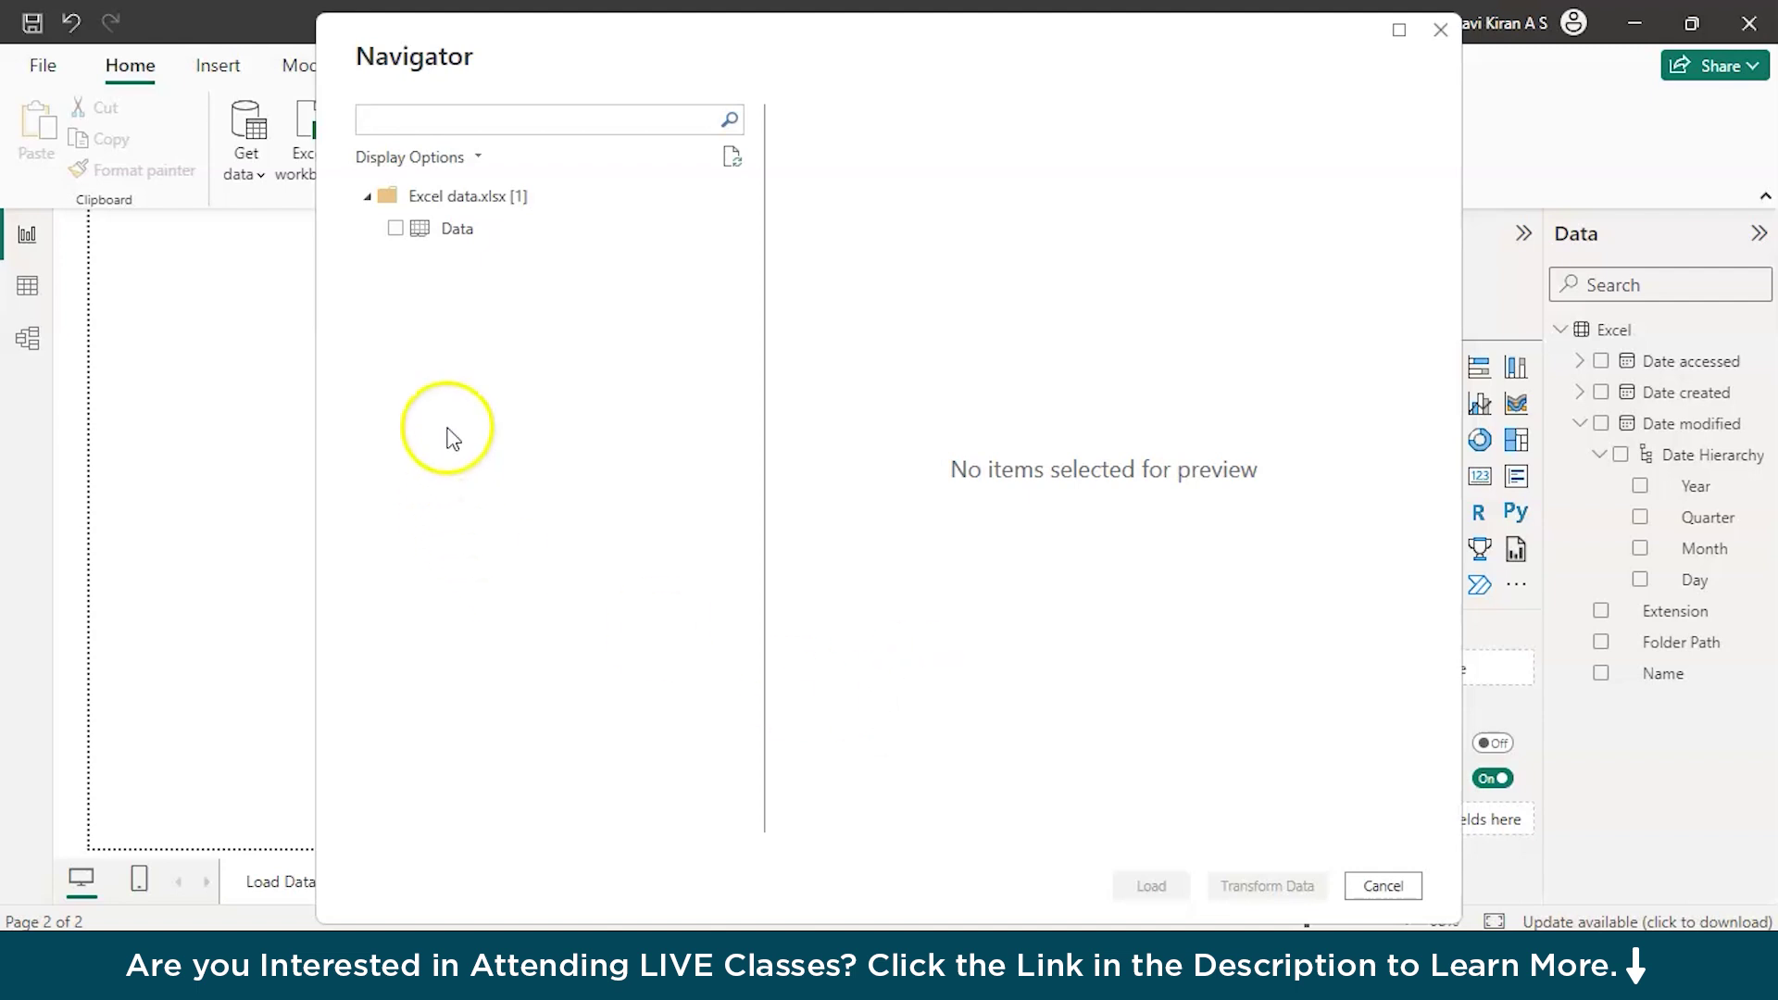
# - Select and load the Data sheet, accepting the summary of 9,987 rows with 7 errors
pyautogui.click(400, 234)
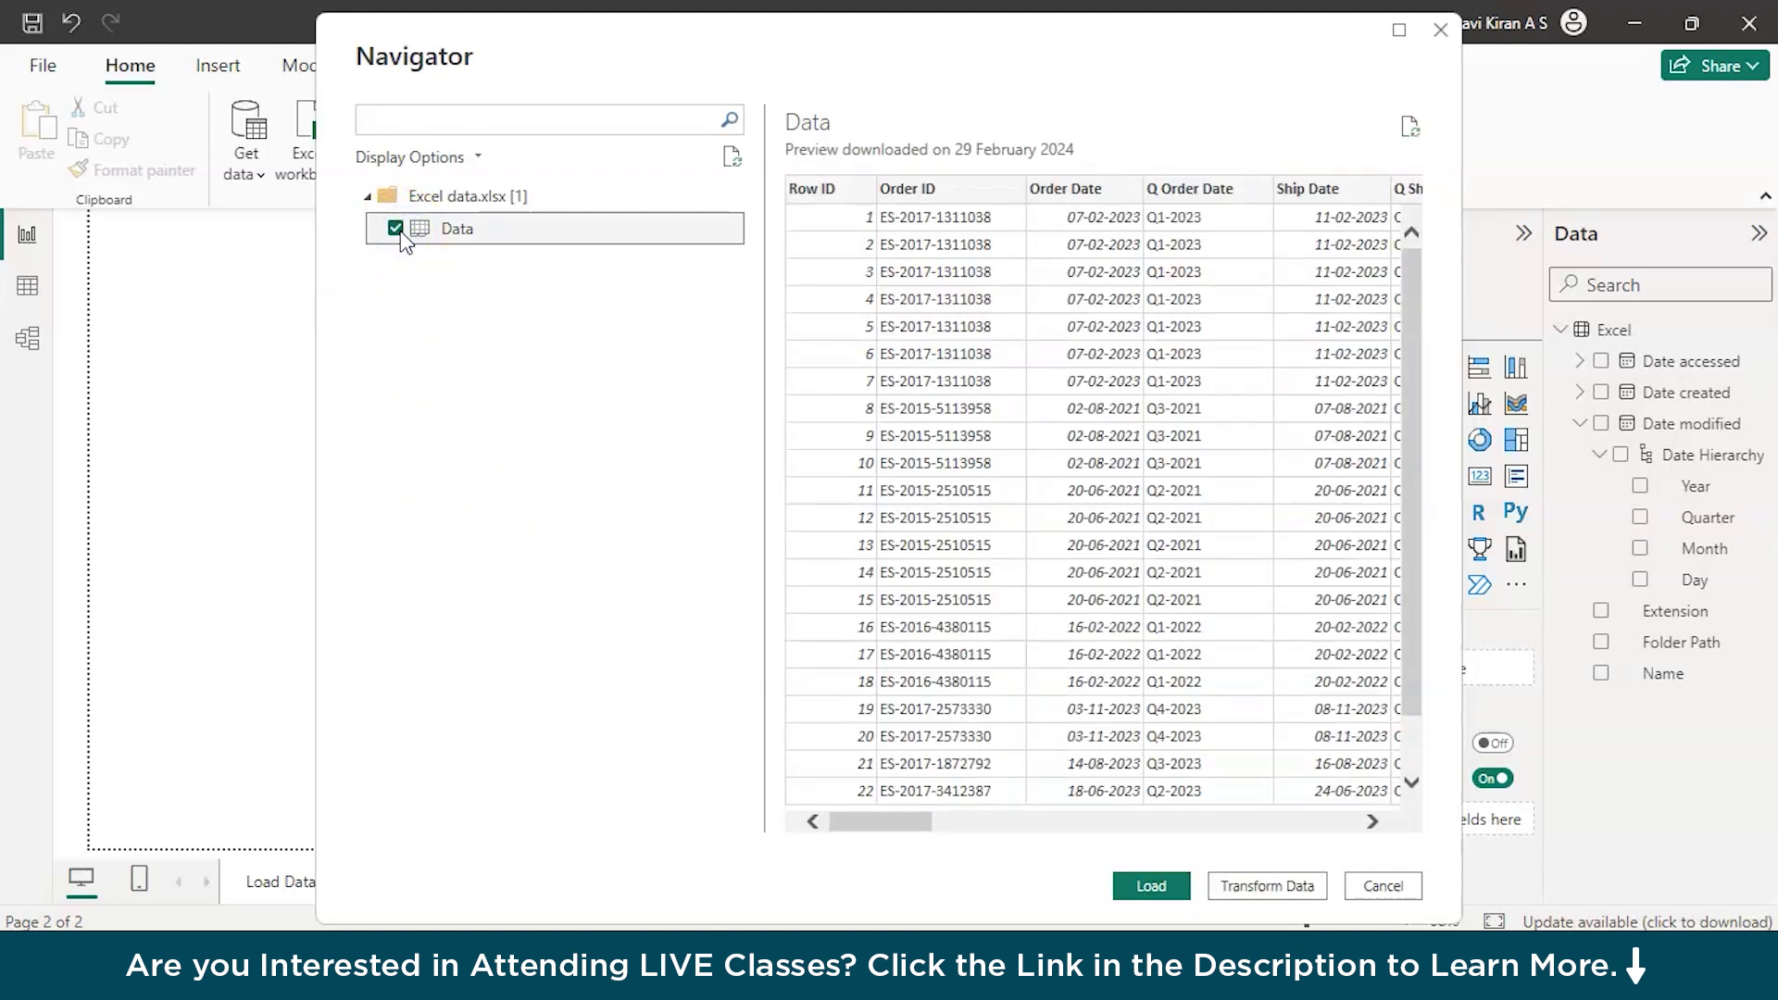
pyautogui.hscroll(5, 1004, 441)
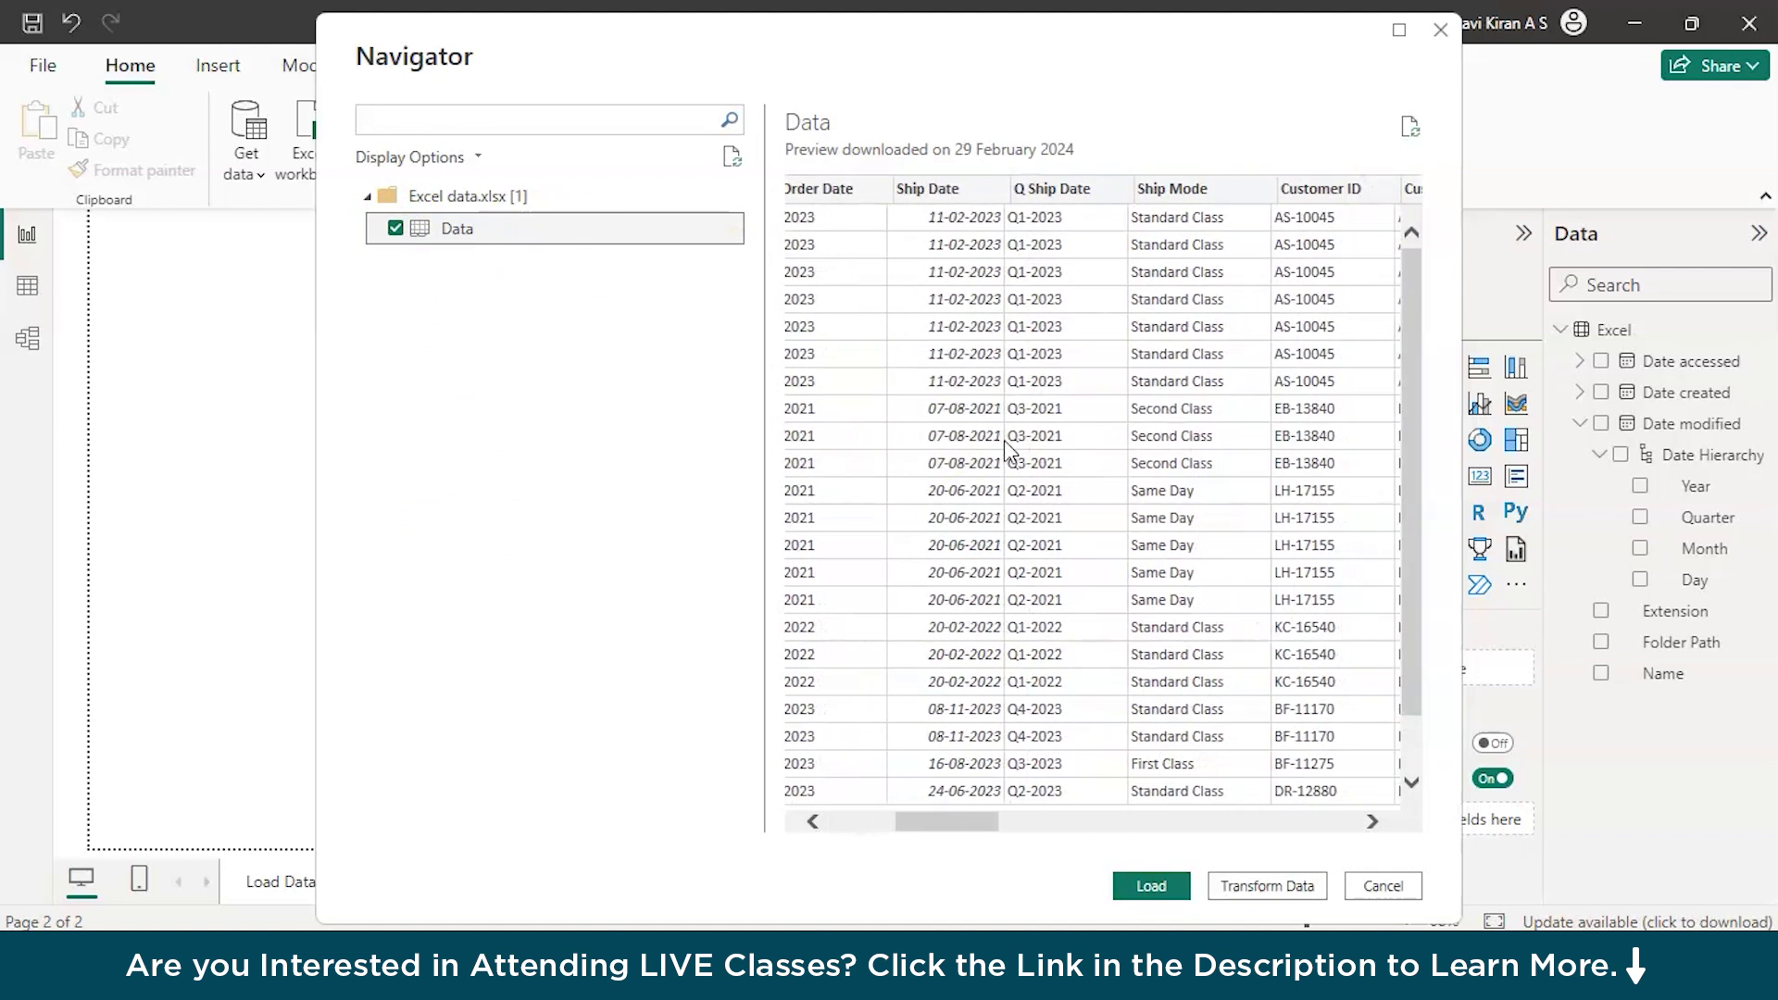
pyautogui.hscroll(3, 1004, 440)
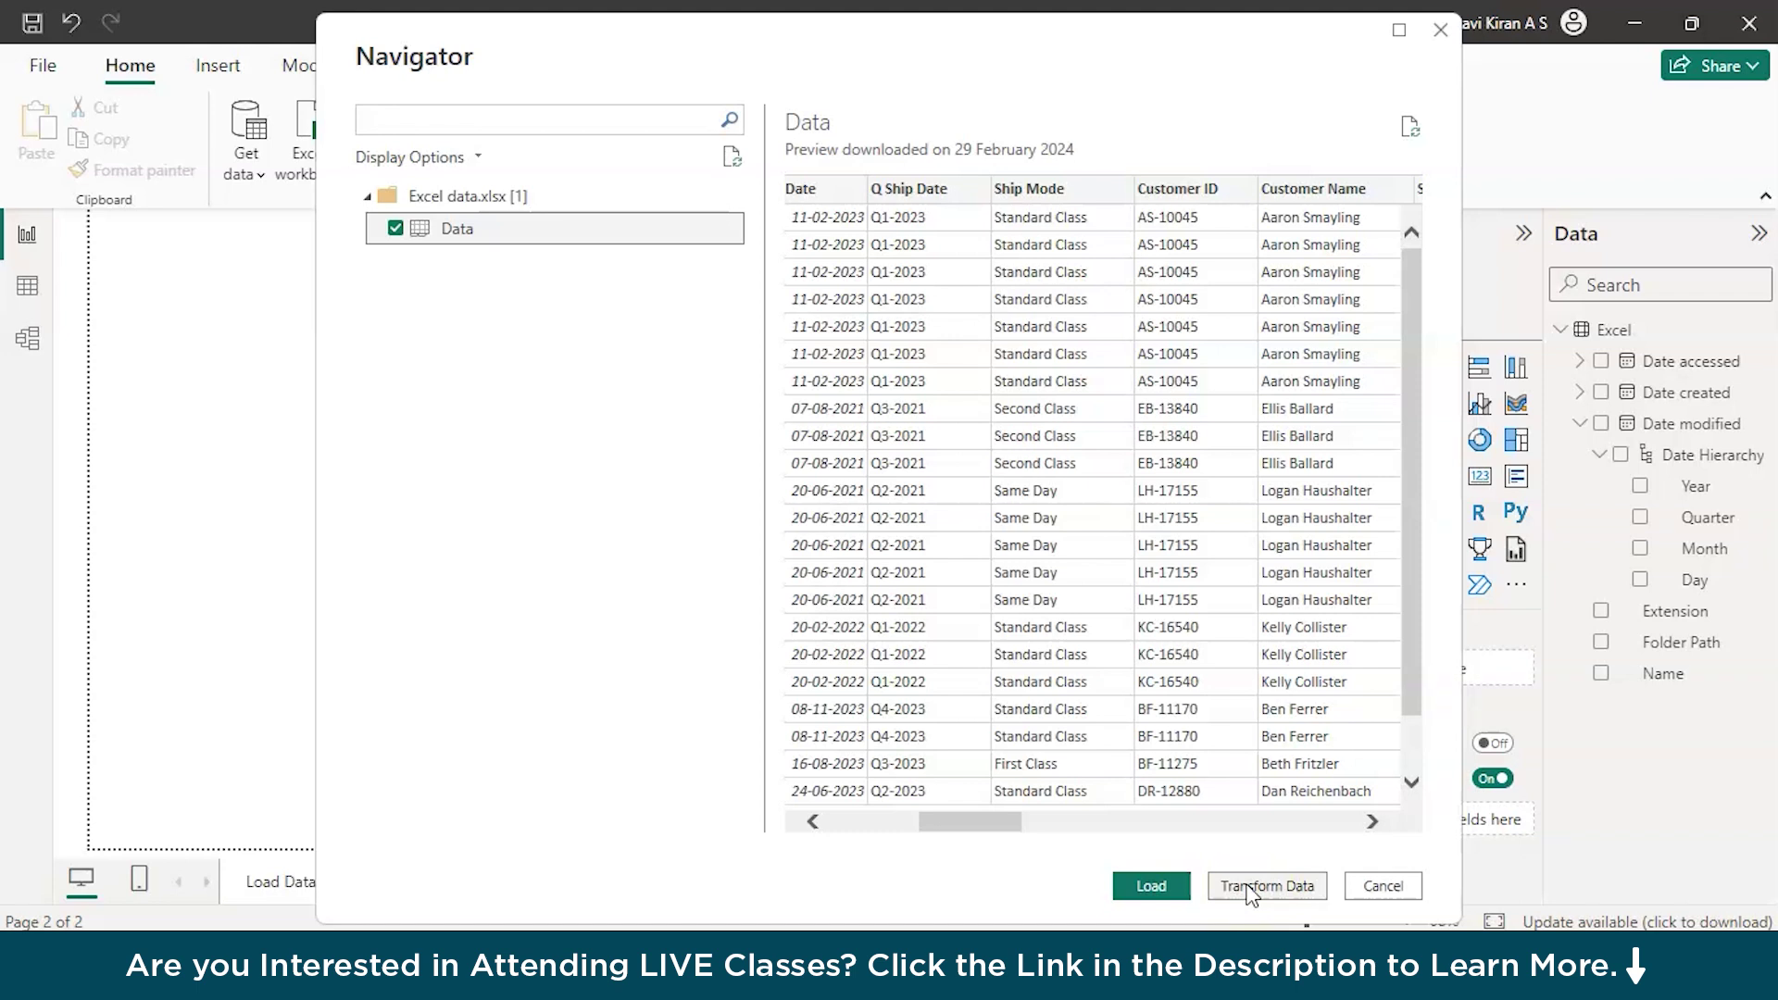
pyautogui.click(1149, 884)
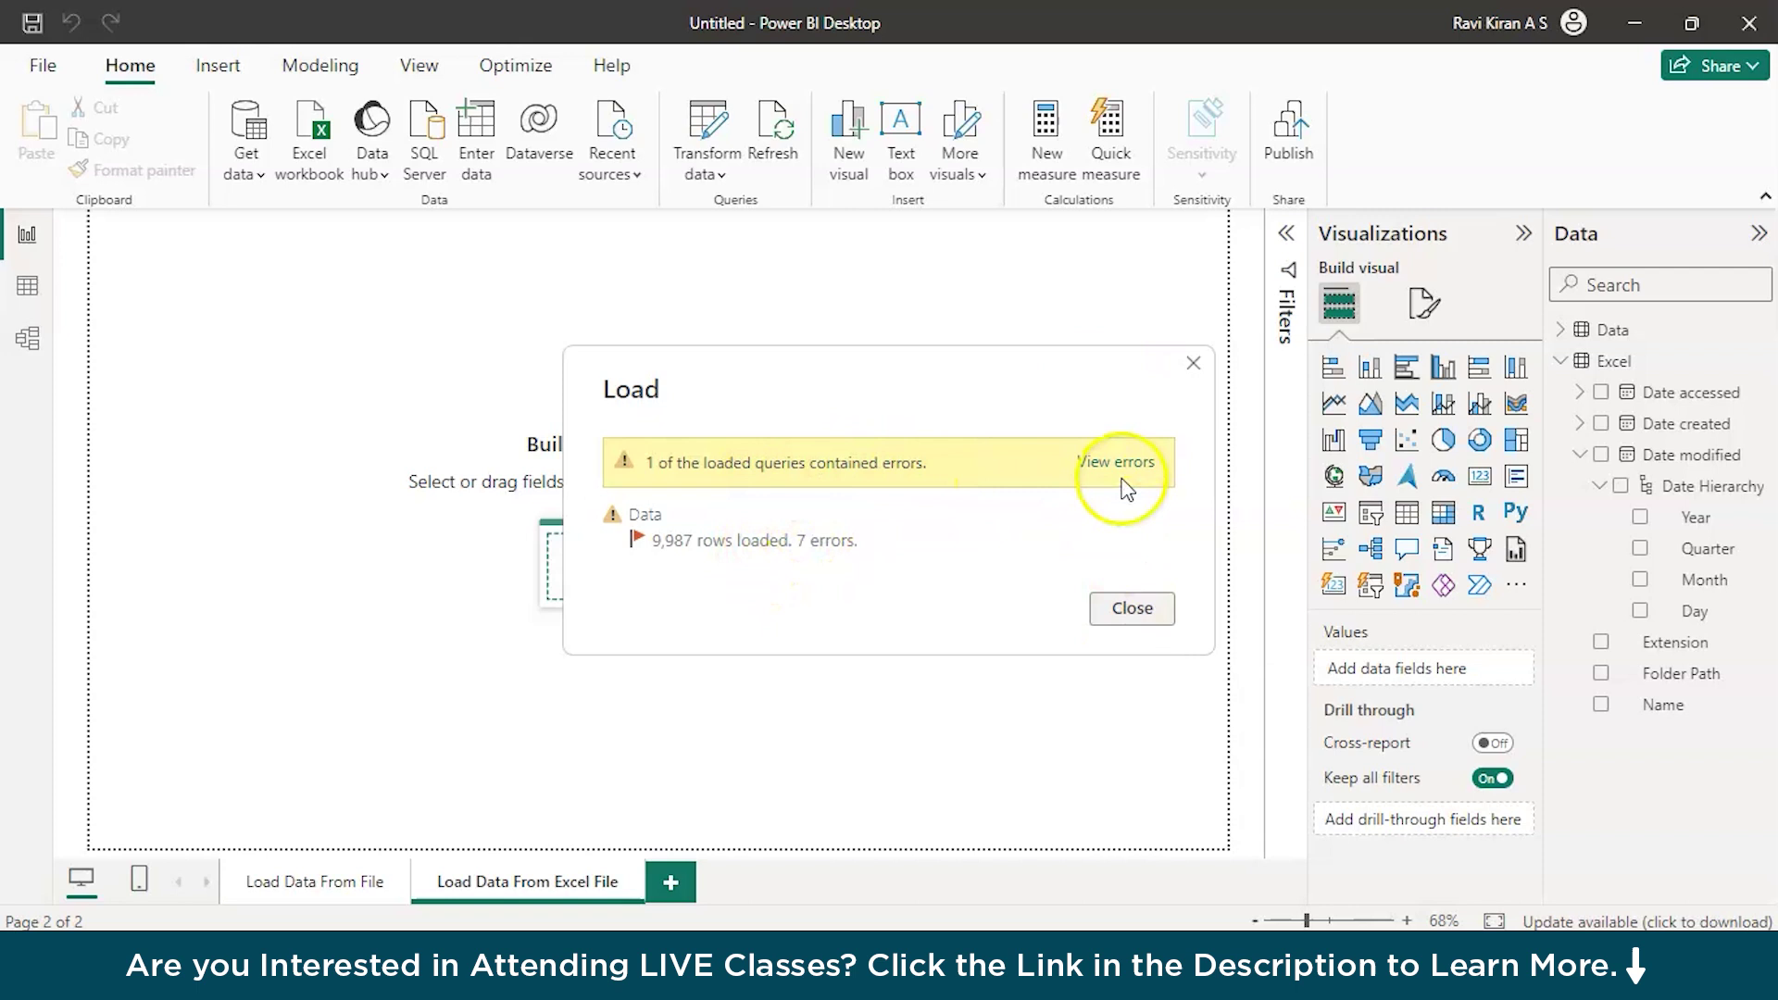
pyautogui.click(1121, 611)
pyautogui.click(667, 875)
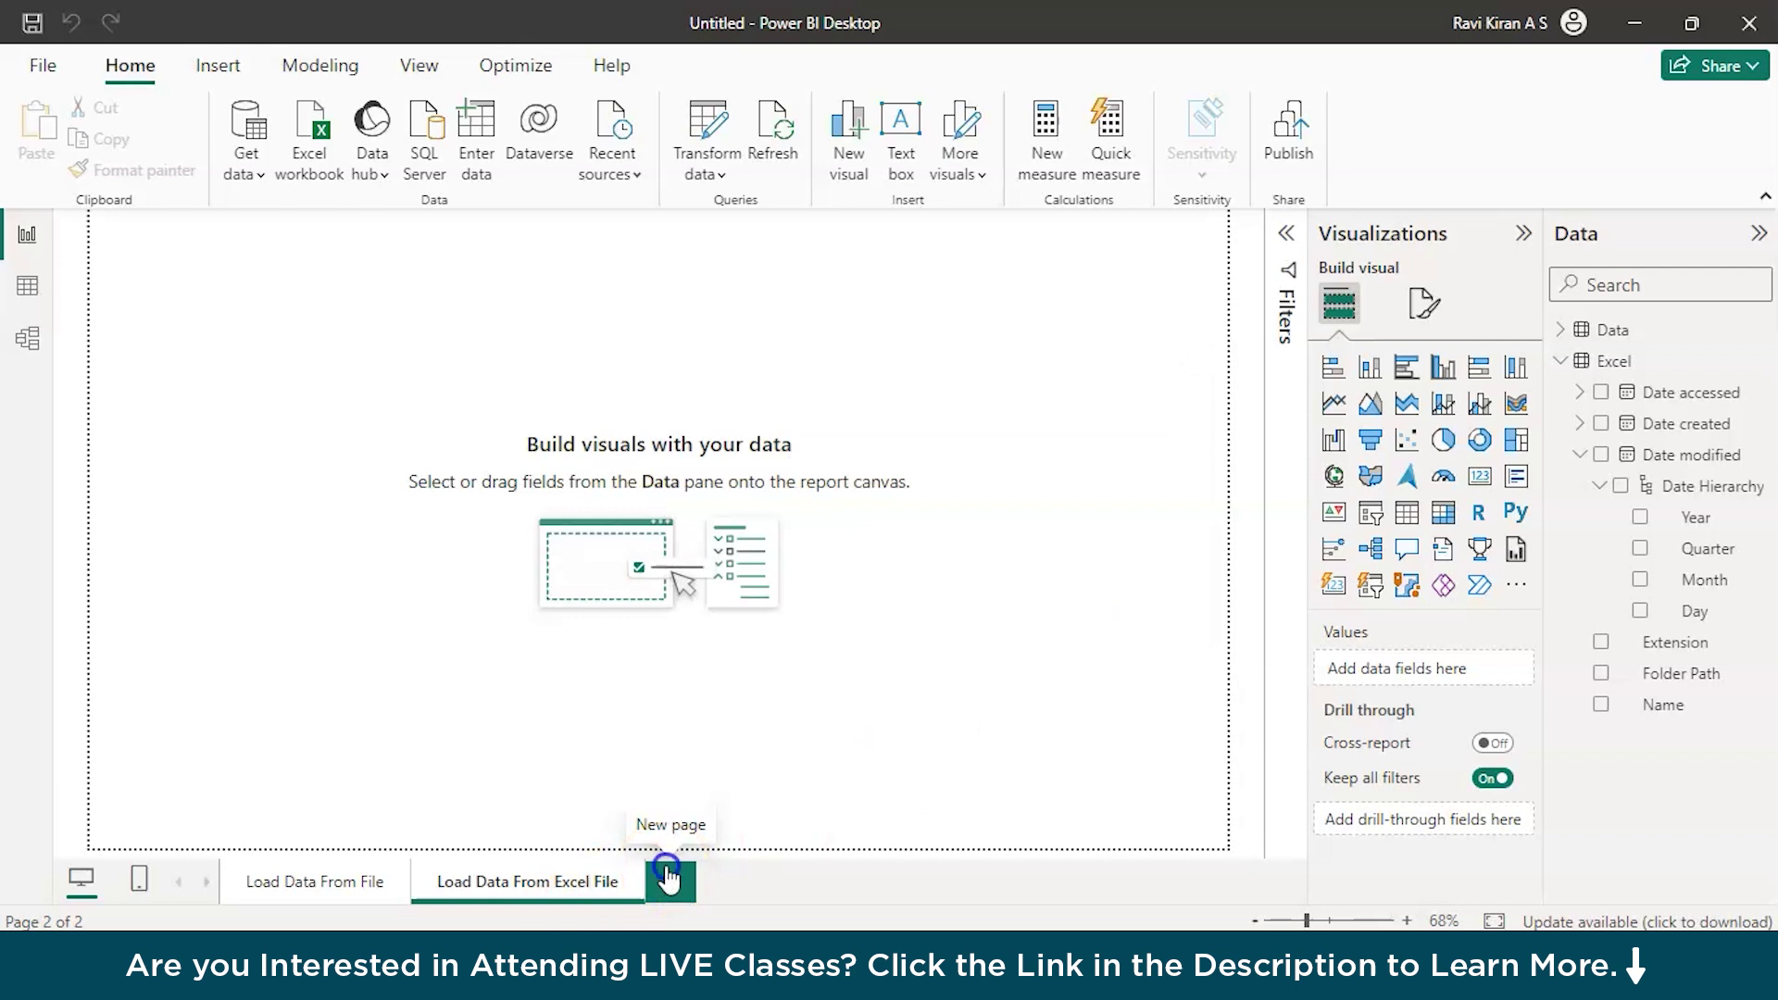
# - Rename the new page to 'Load Data From a Website'
pyautogui.doubleClick(674, 873)
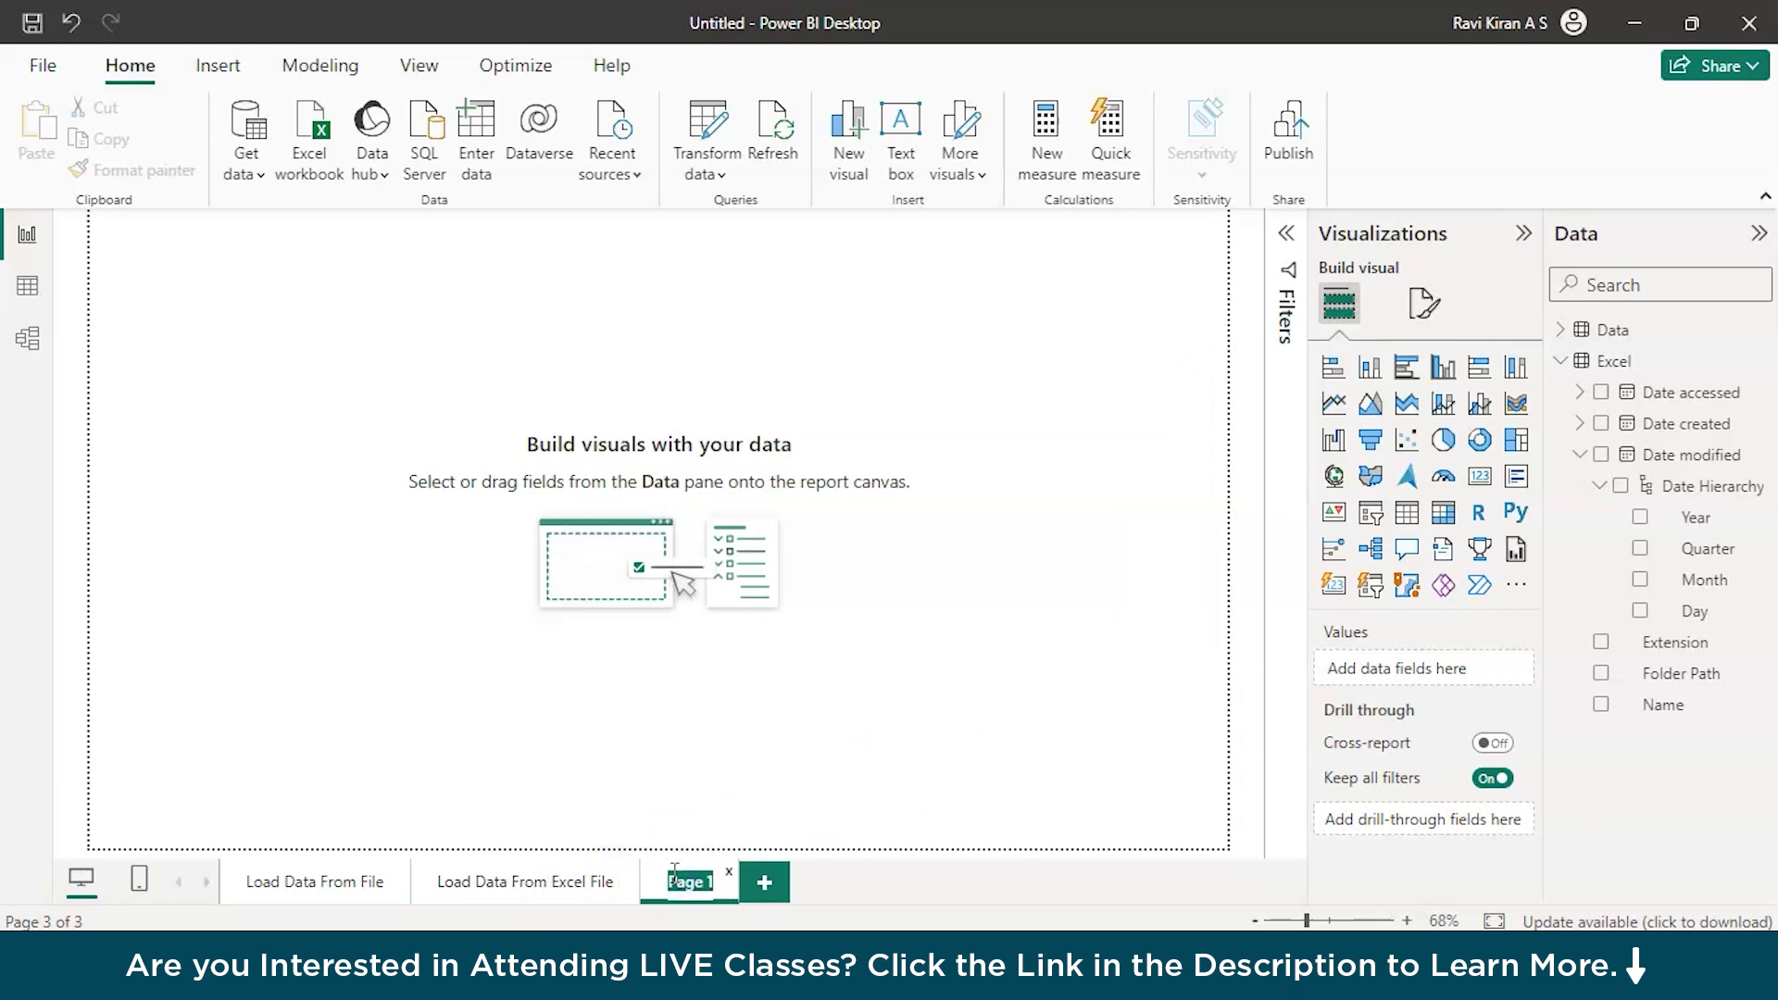
pyautogui.click(344, 895)
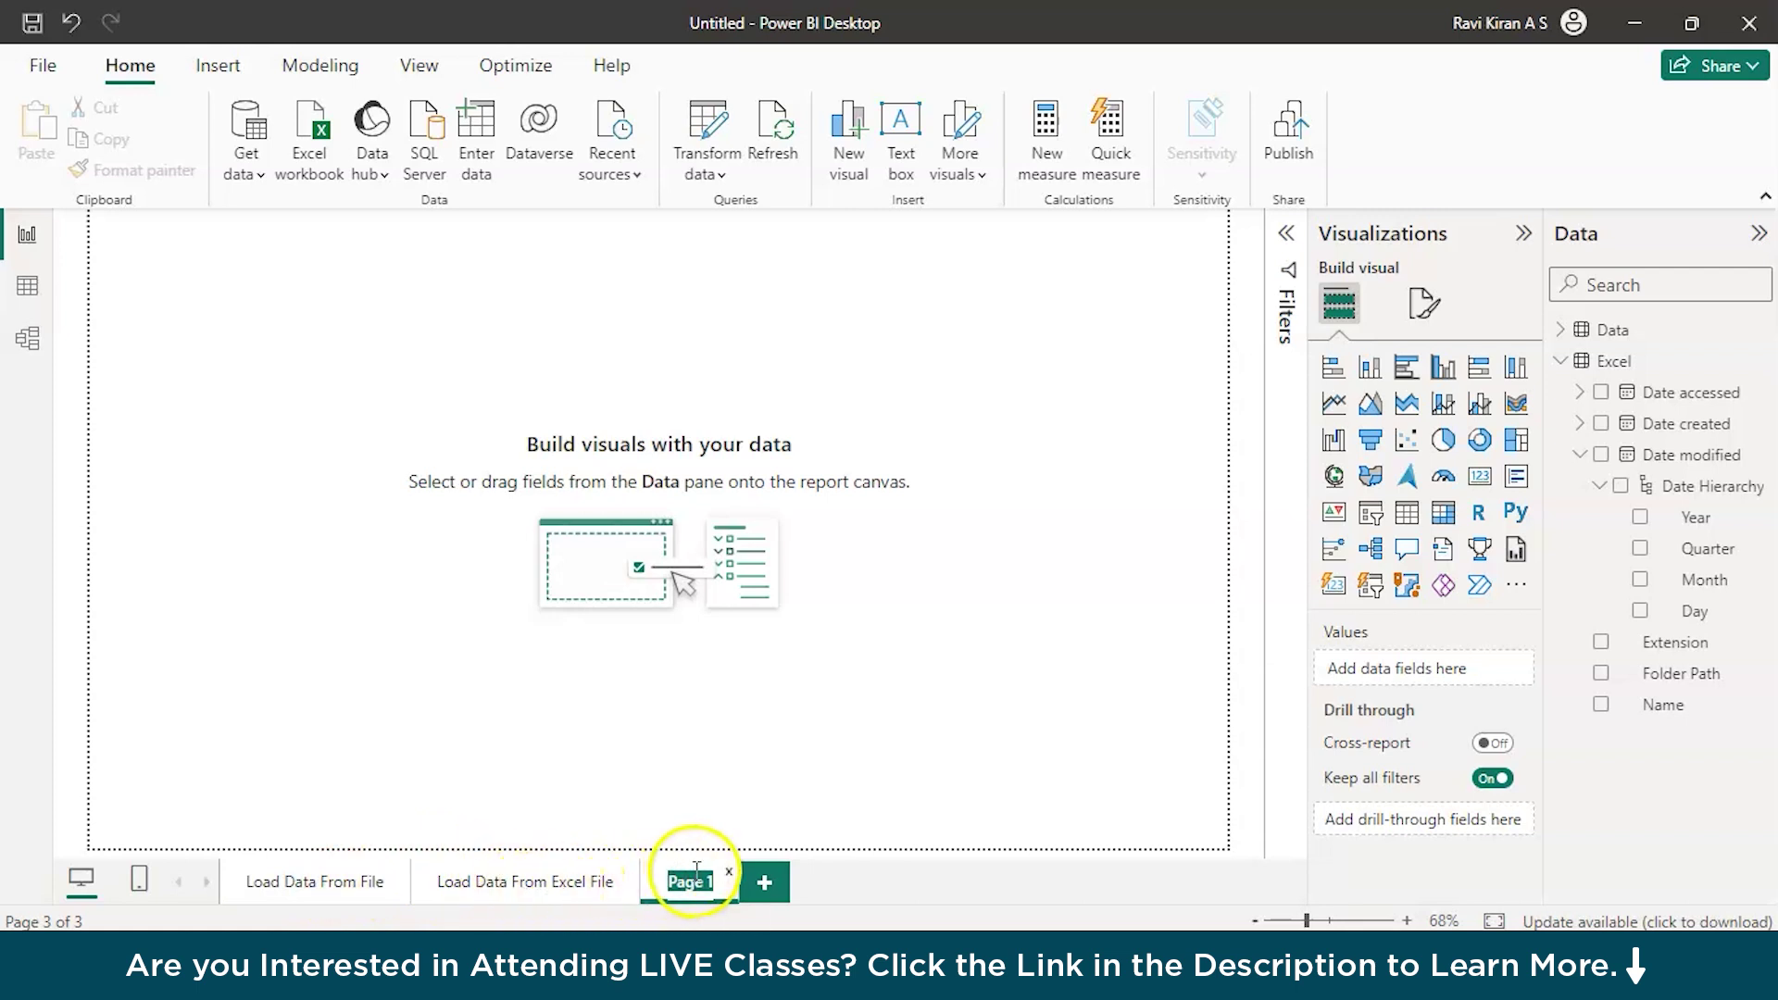
pyautogui.write('loa')
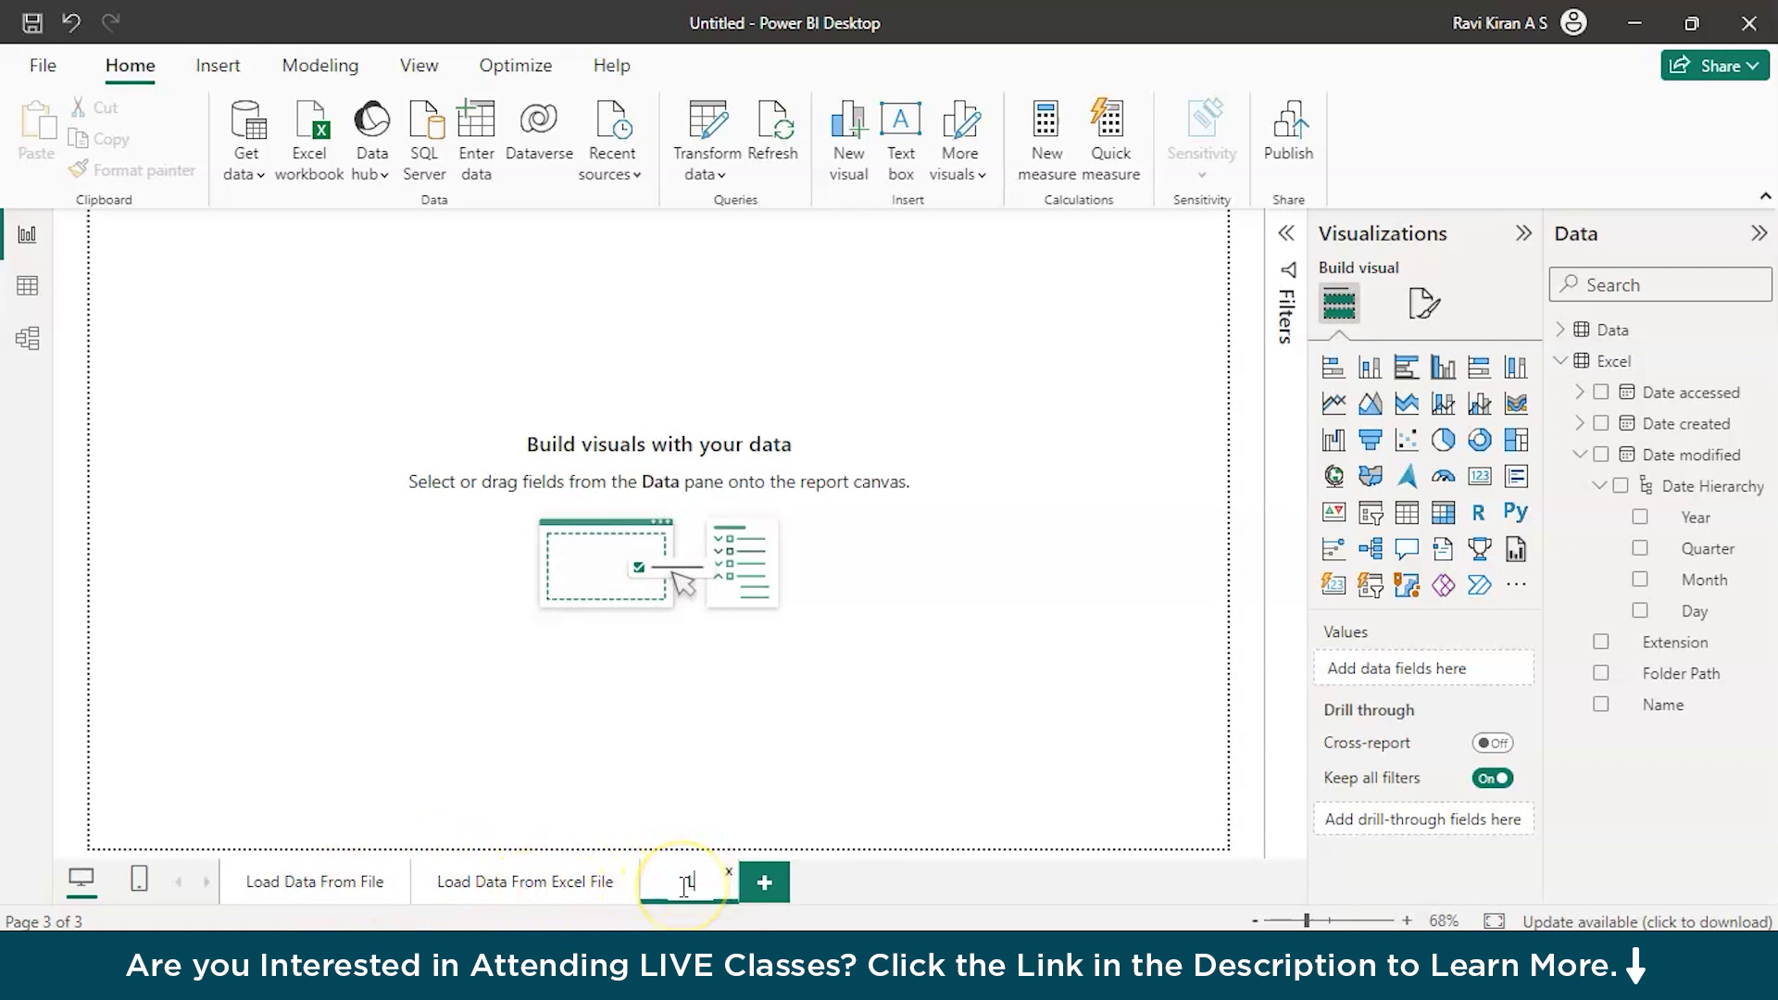
pyautogui.write('d Data D')
pyautogui.press('BackSpace')
pyautogui.write('From a Website')
pyautogui.click(958, 805)
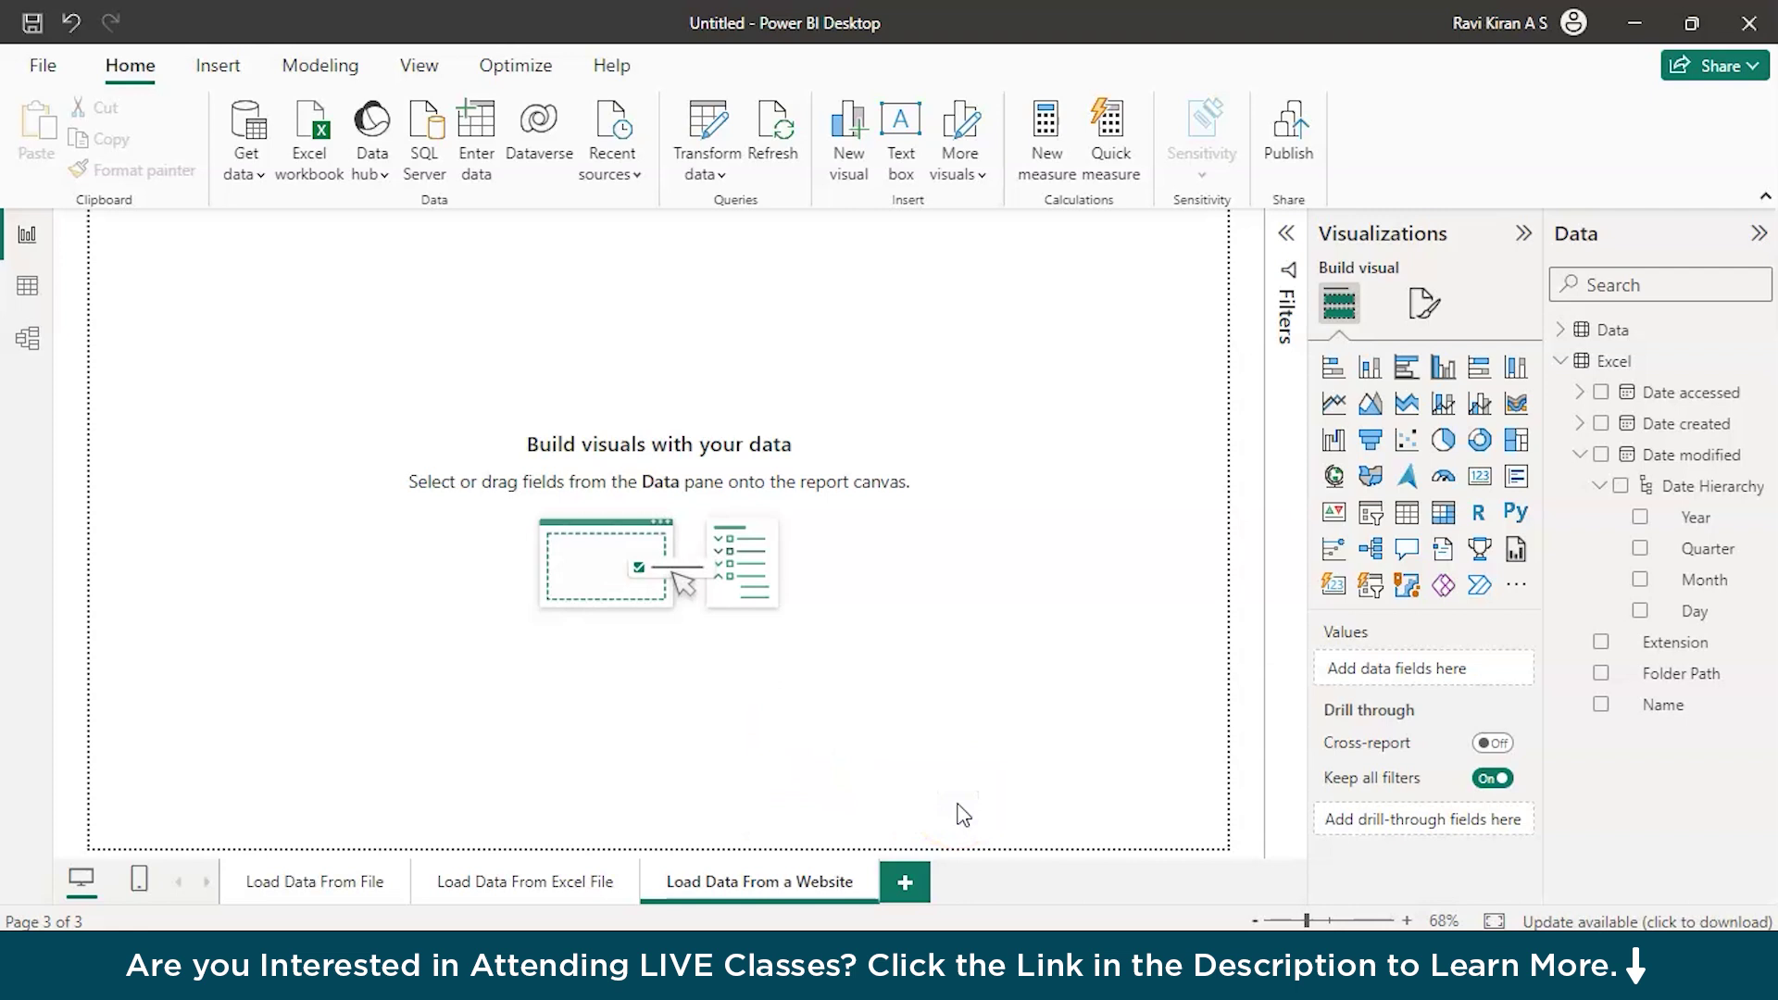
# - Copy the worldometers.info/world-population/ address from Chrome, then return to Power BI Desktop
pyautogui.hotkey('alt', 'Tab')
pyautogui.hotkey('alt', 'Tab')
pyautogui.hotkey('alt', 'Tab')
pyautogui.hotkey('alt', 'Tab')
pyautogui.hotkey('alt', 'Tab')
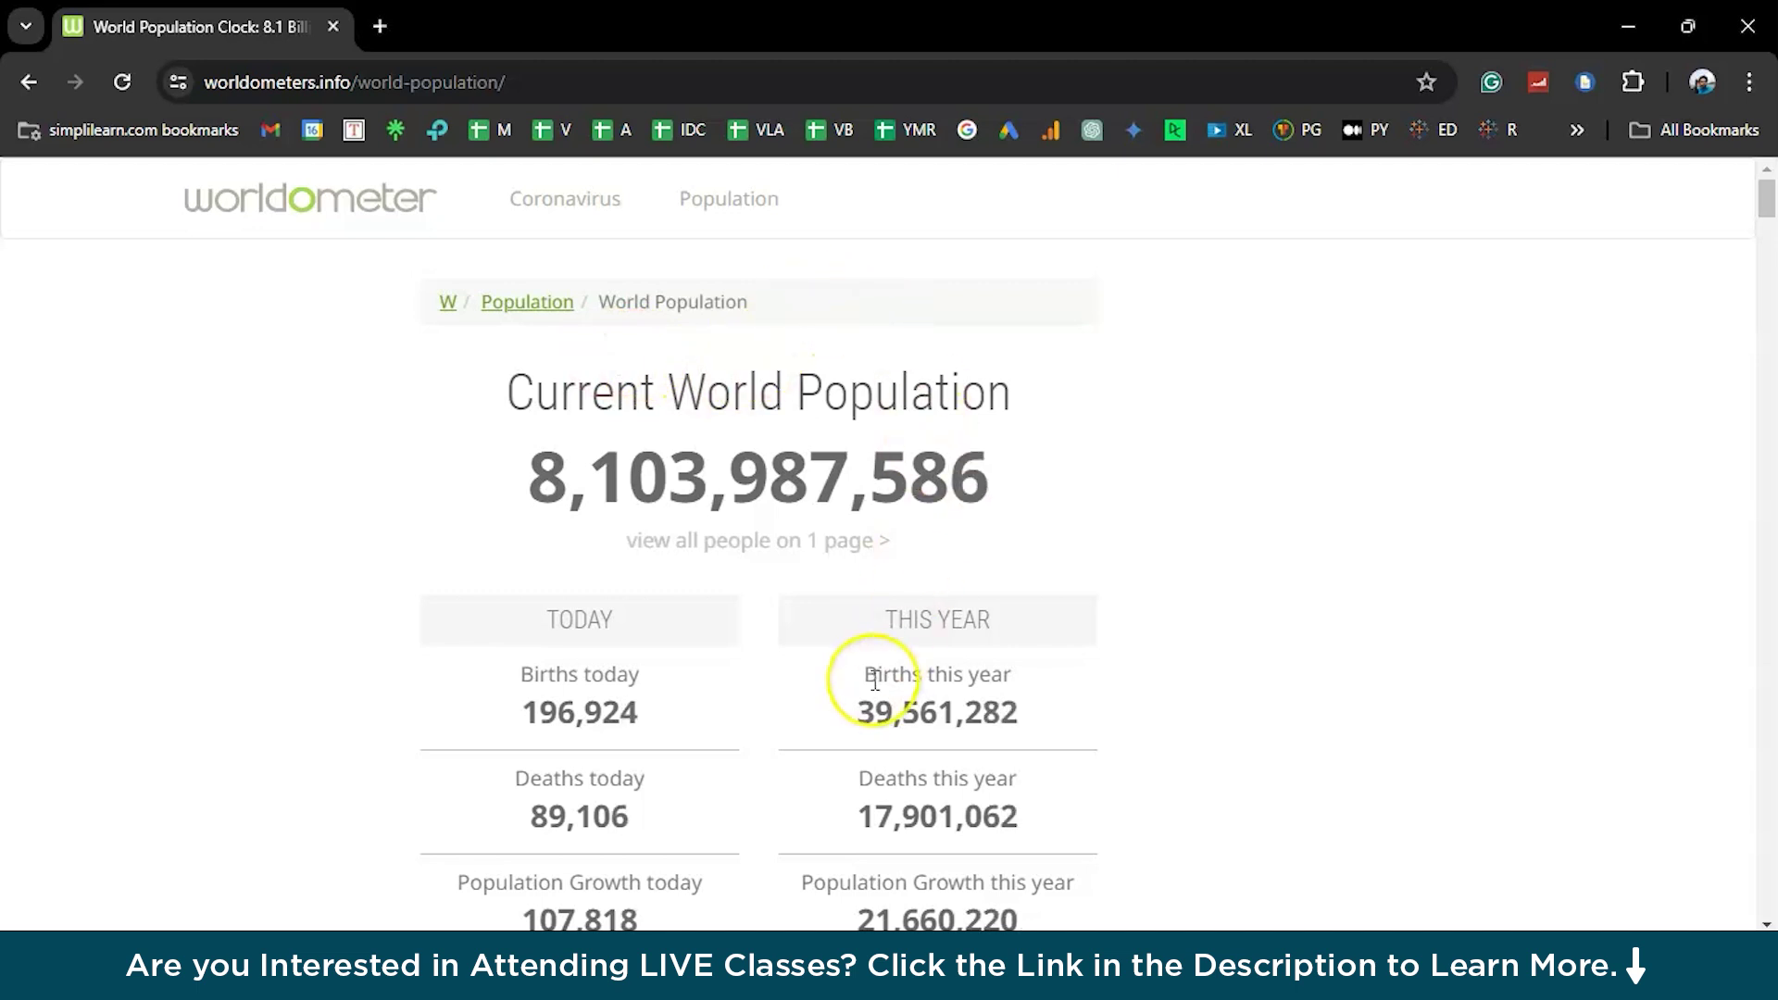
pyautogui.scroll(-1, 857, 684)
pyautogui.scroll(-1, 878, 690)
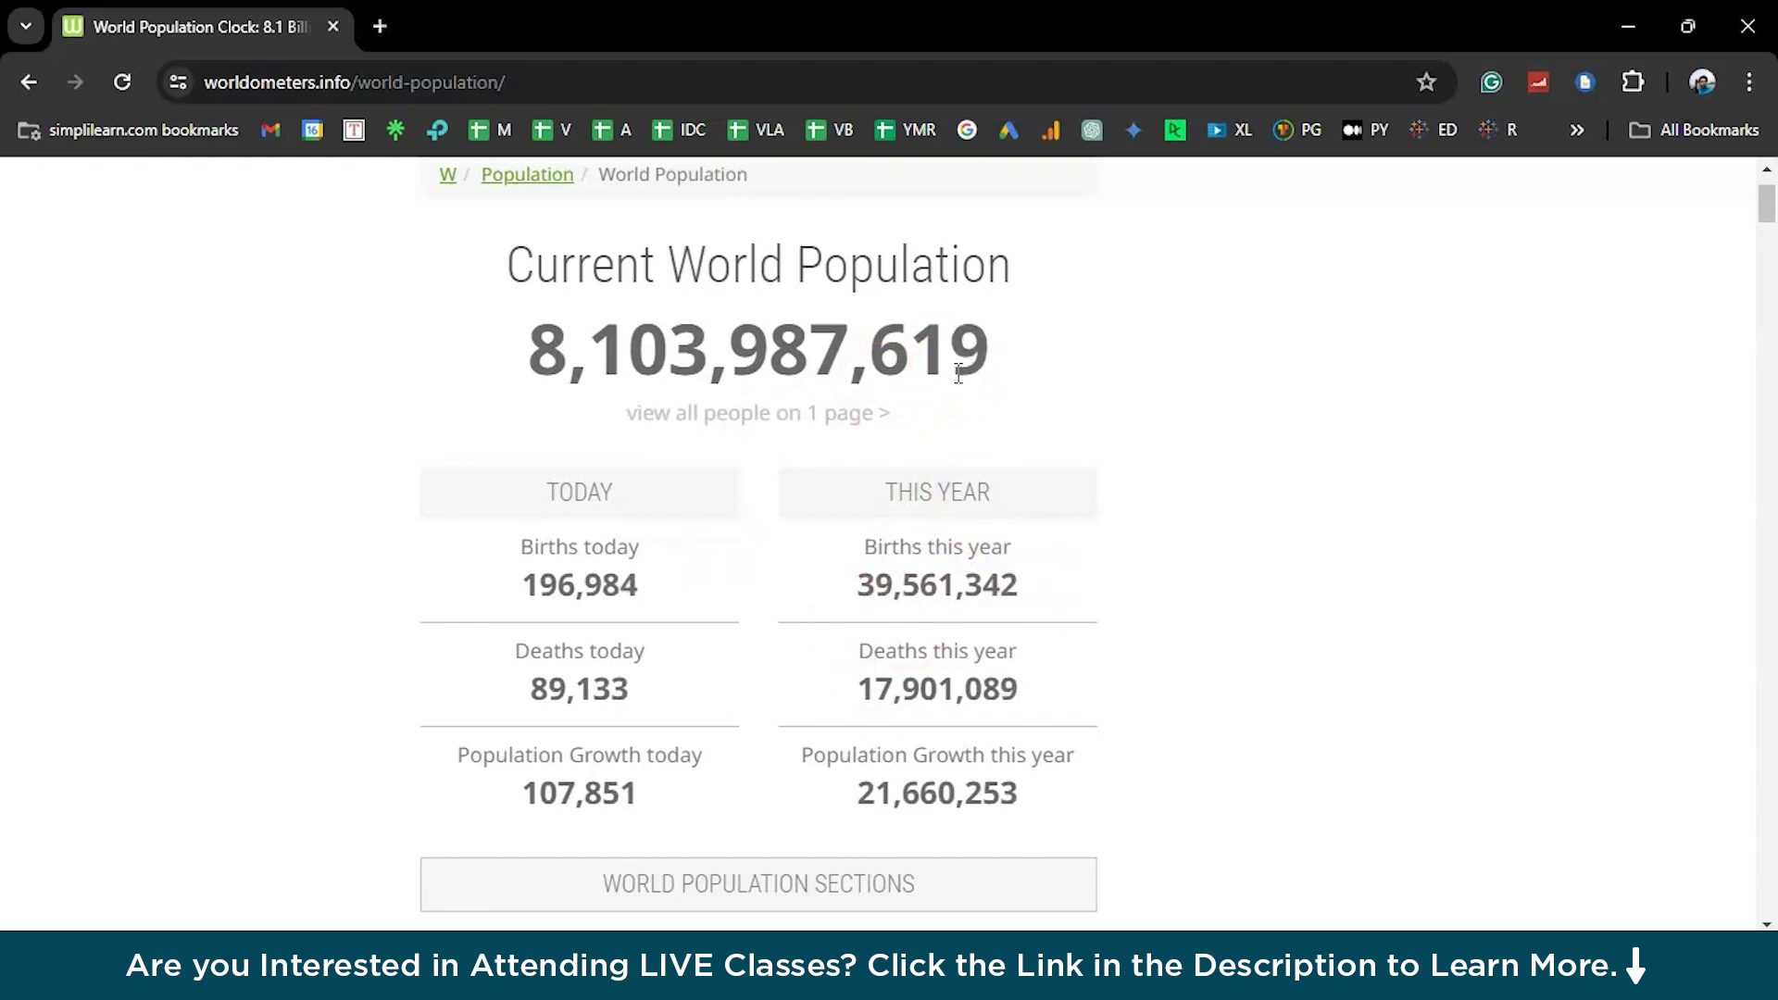
pyautogui.scroll(-1, 973, 358)
pyautogui.click(867, 82)
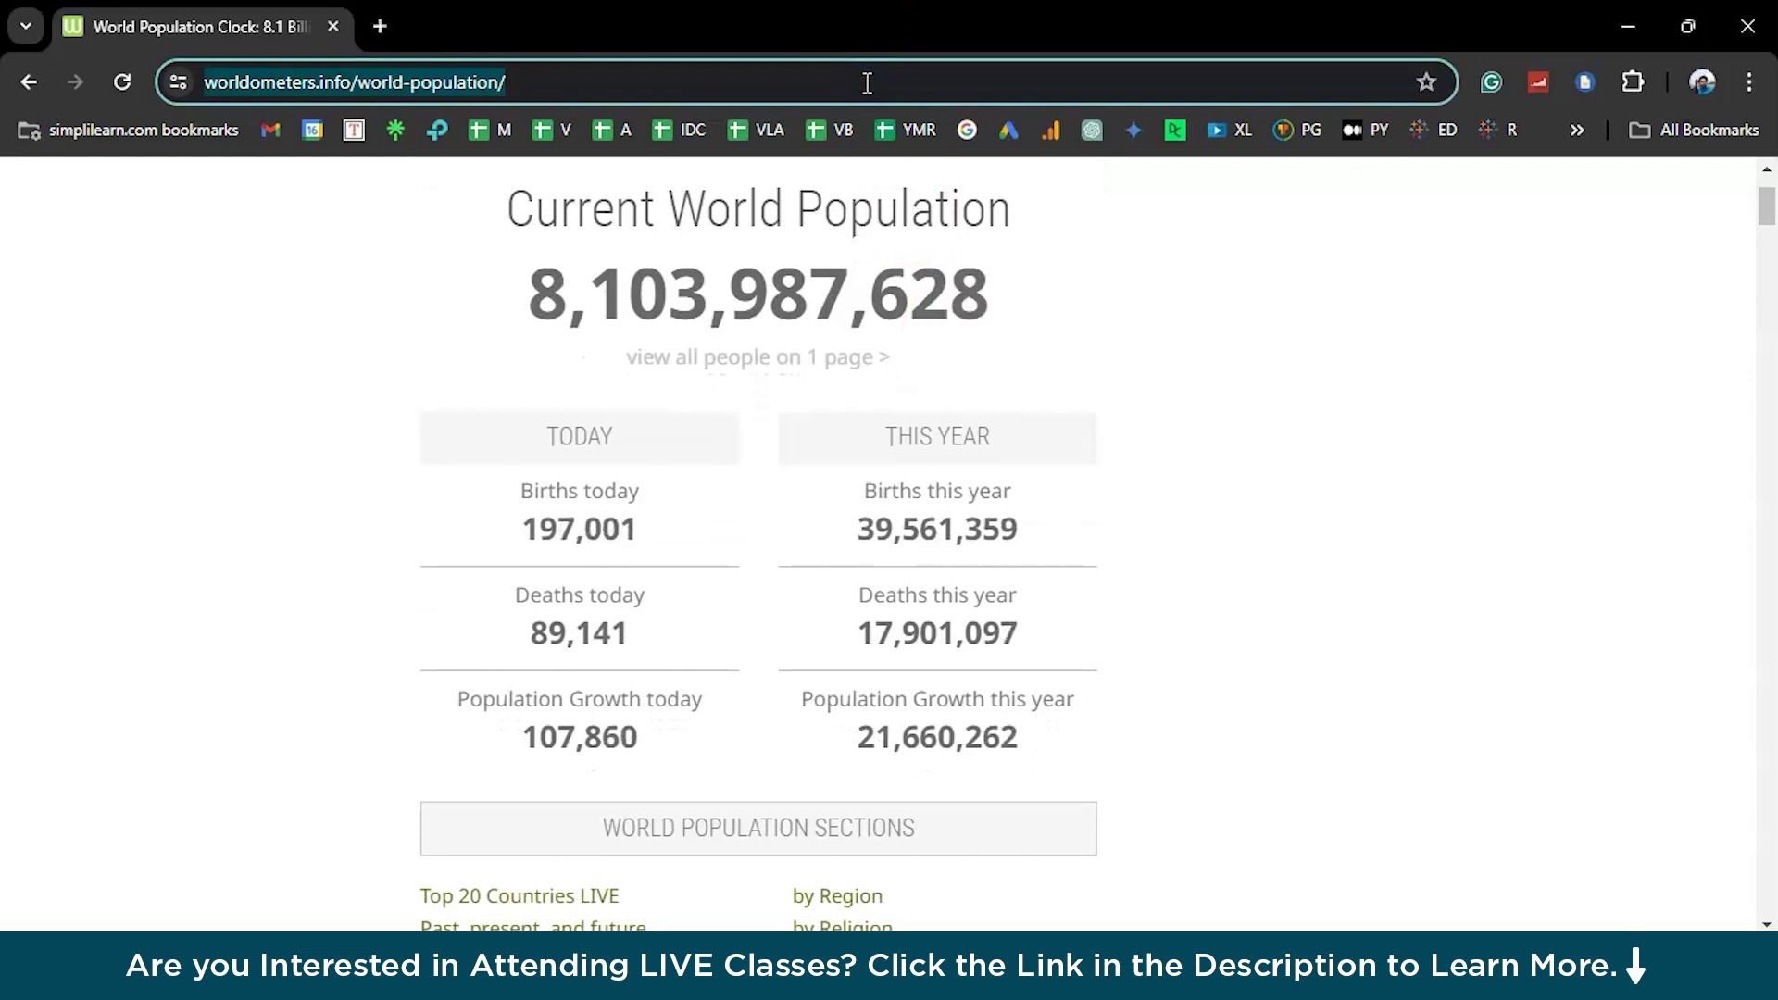
pyautogui.click(1212, 281)
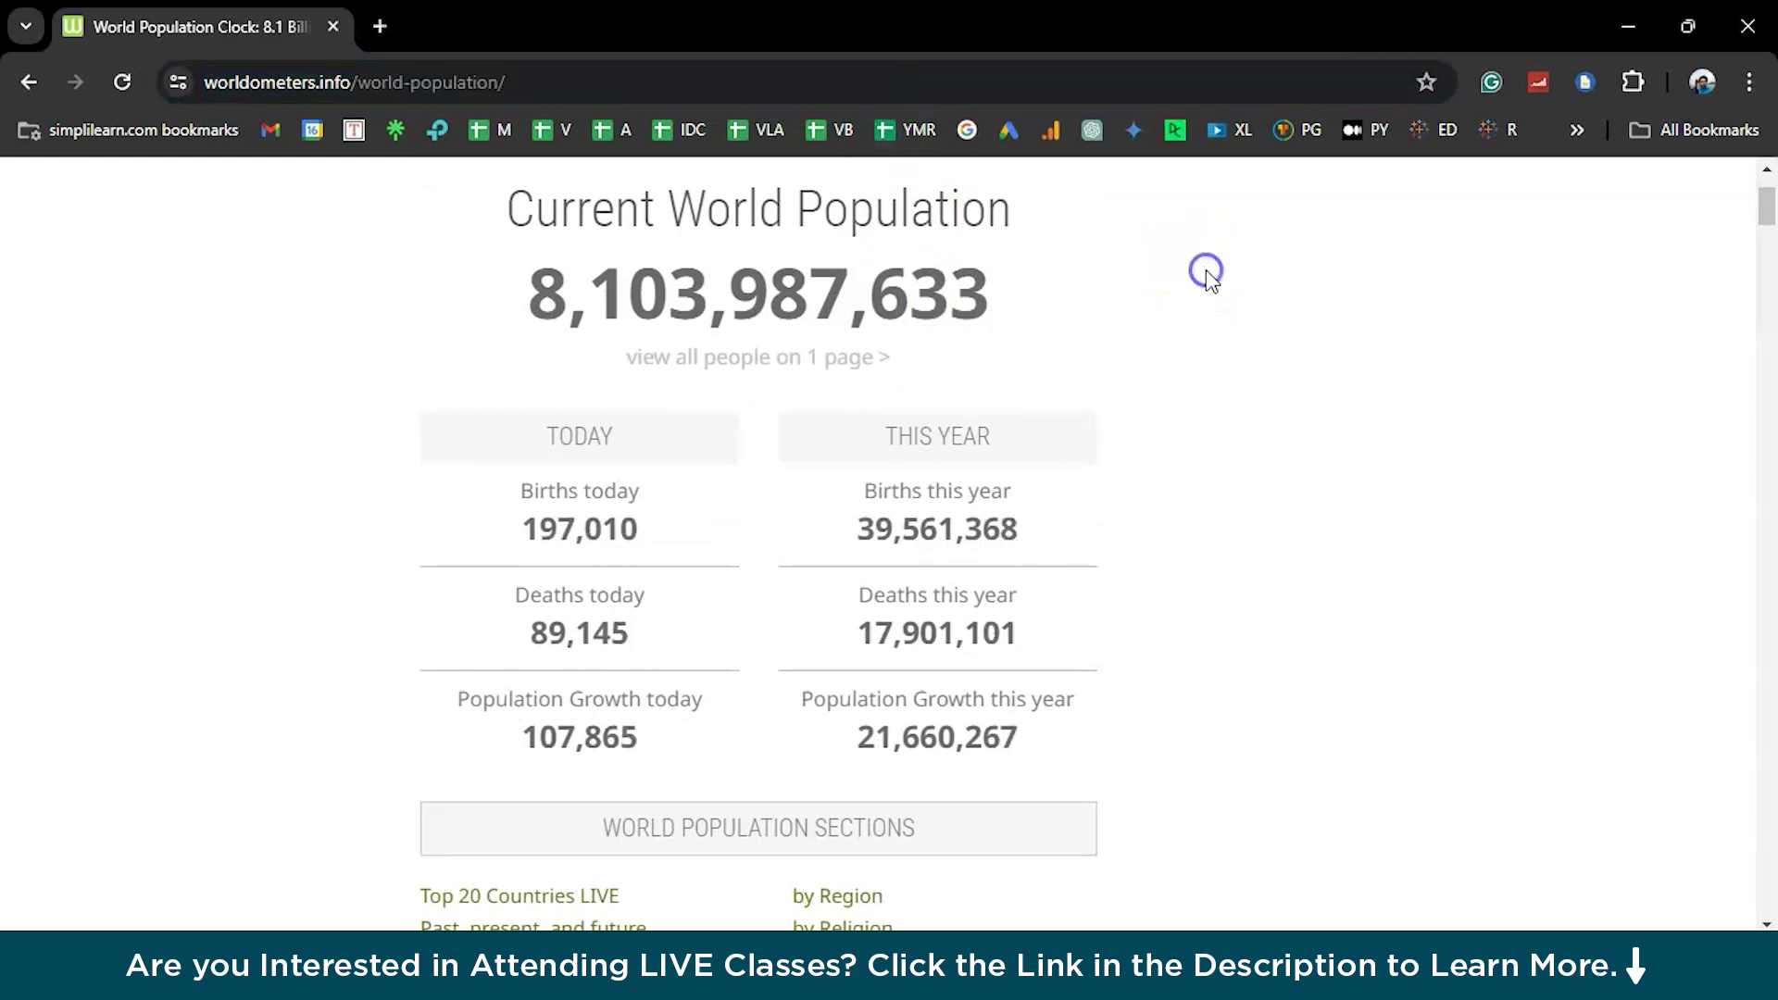
pyautogui.scroll(-10, 1084, 786)
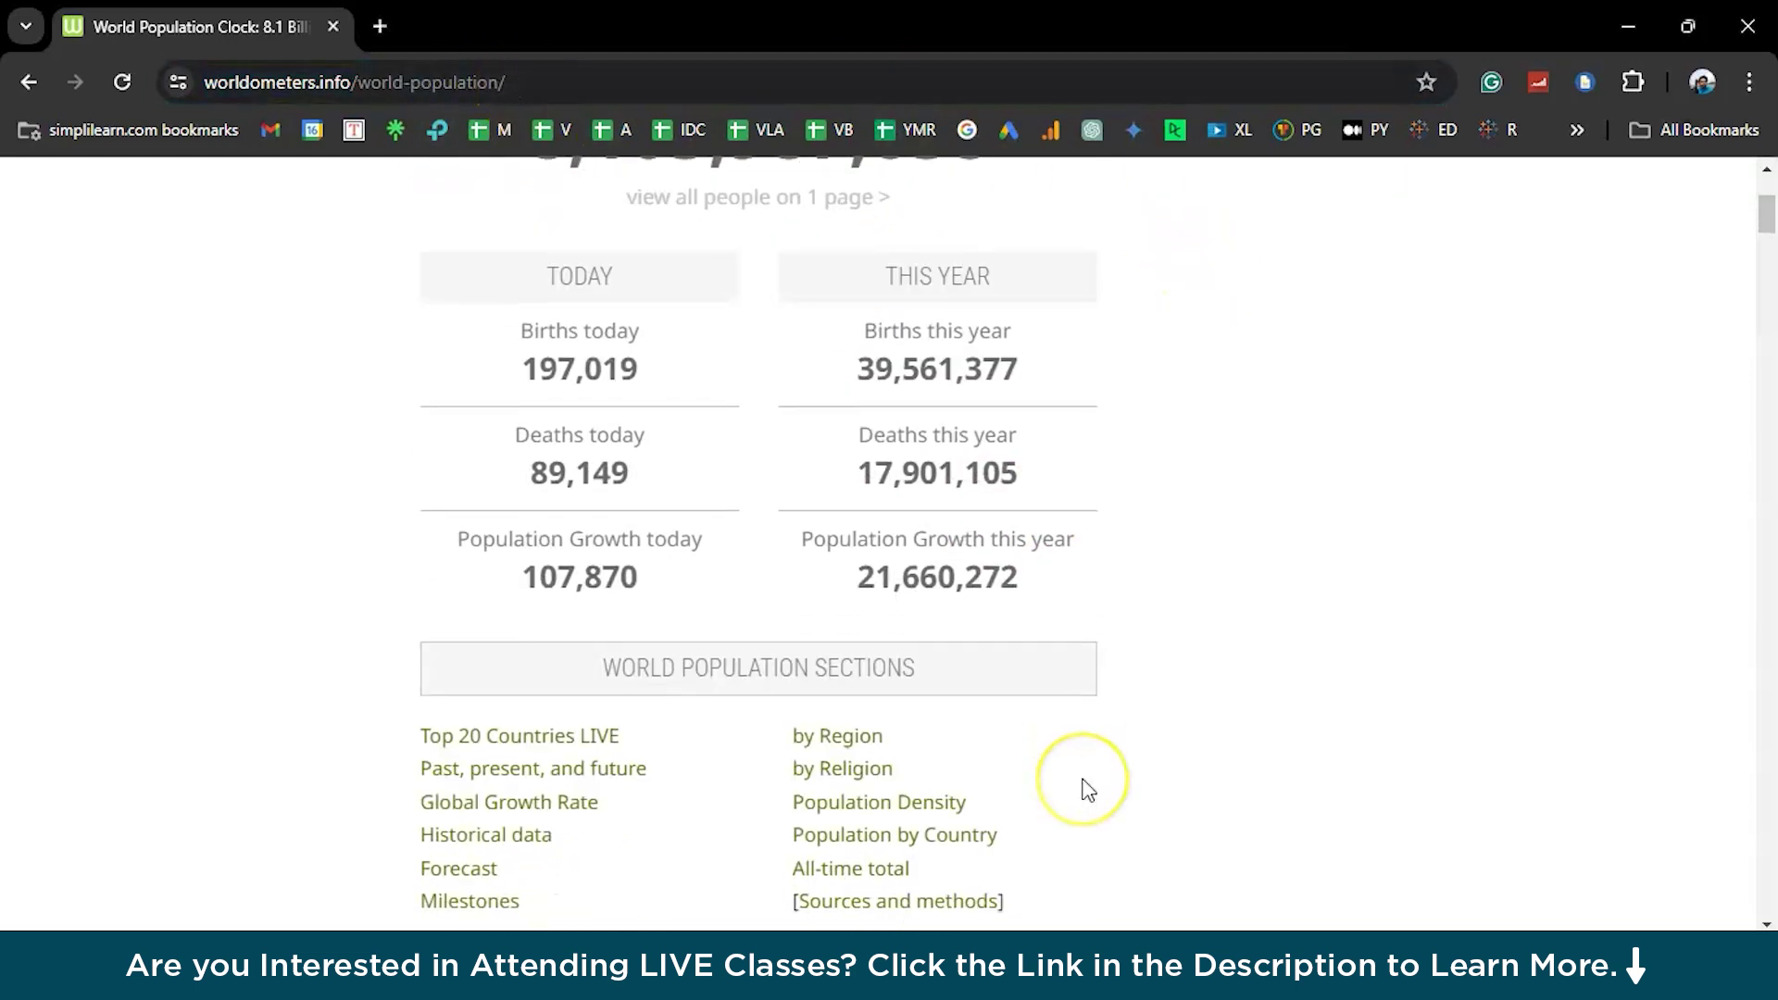
pyautogui.hotkey('alt', 'Tab')
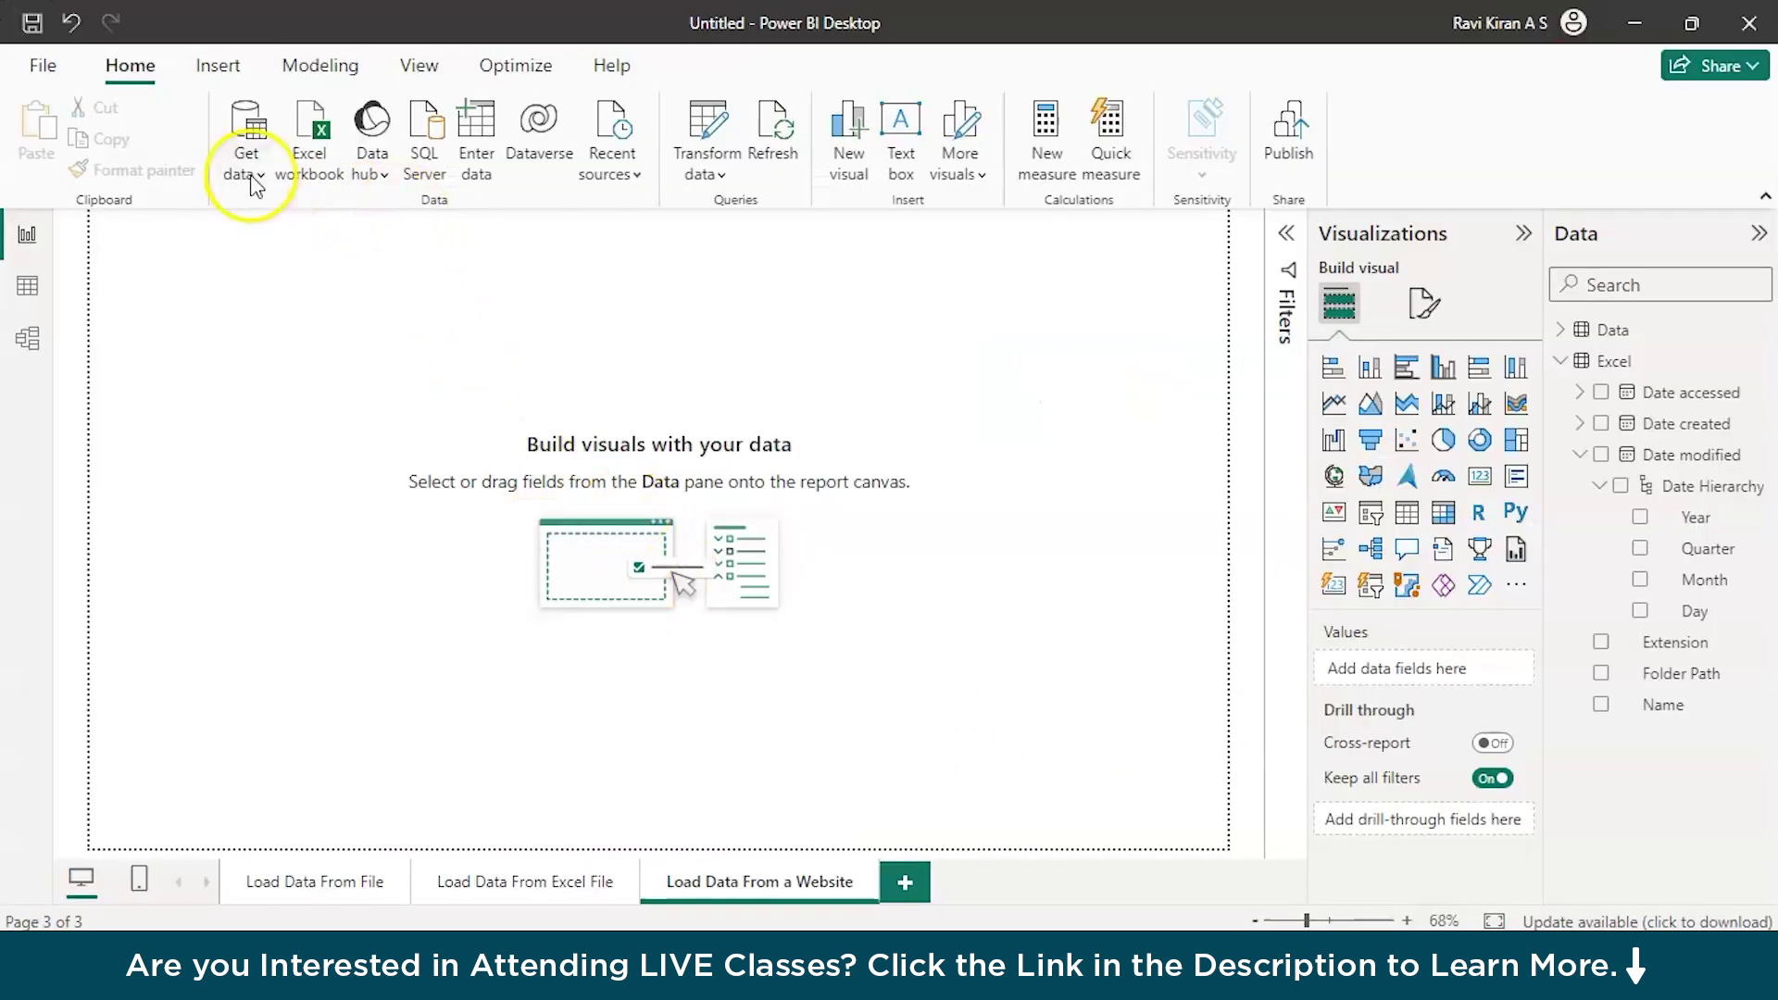
# - Start a Web source and paste the Worldometer world-population URL in Basic mode
pyautogui.click(246, 172)
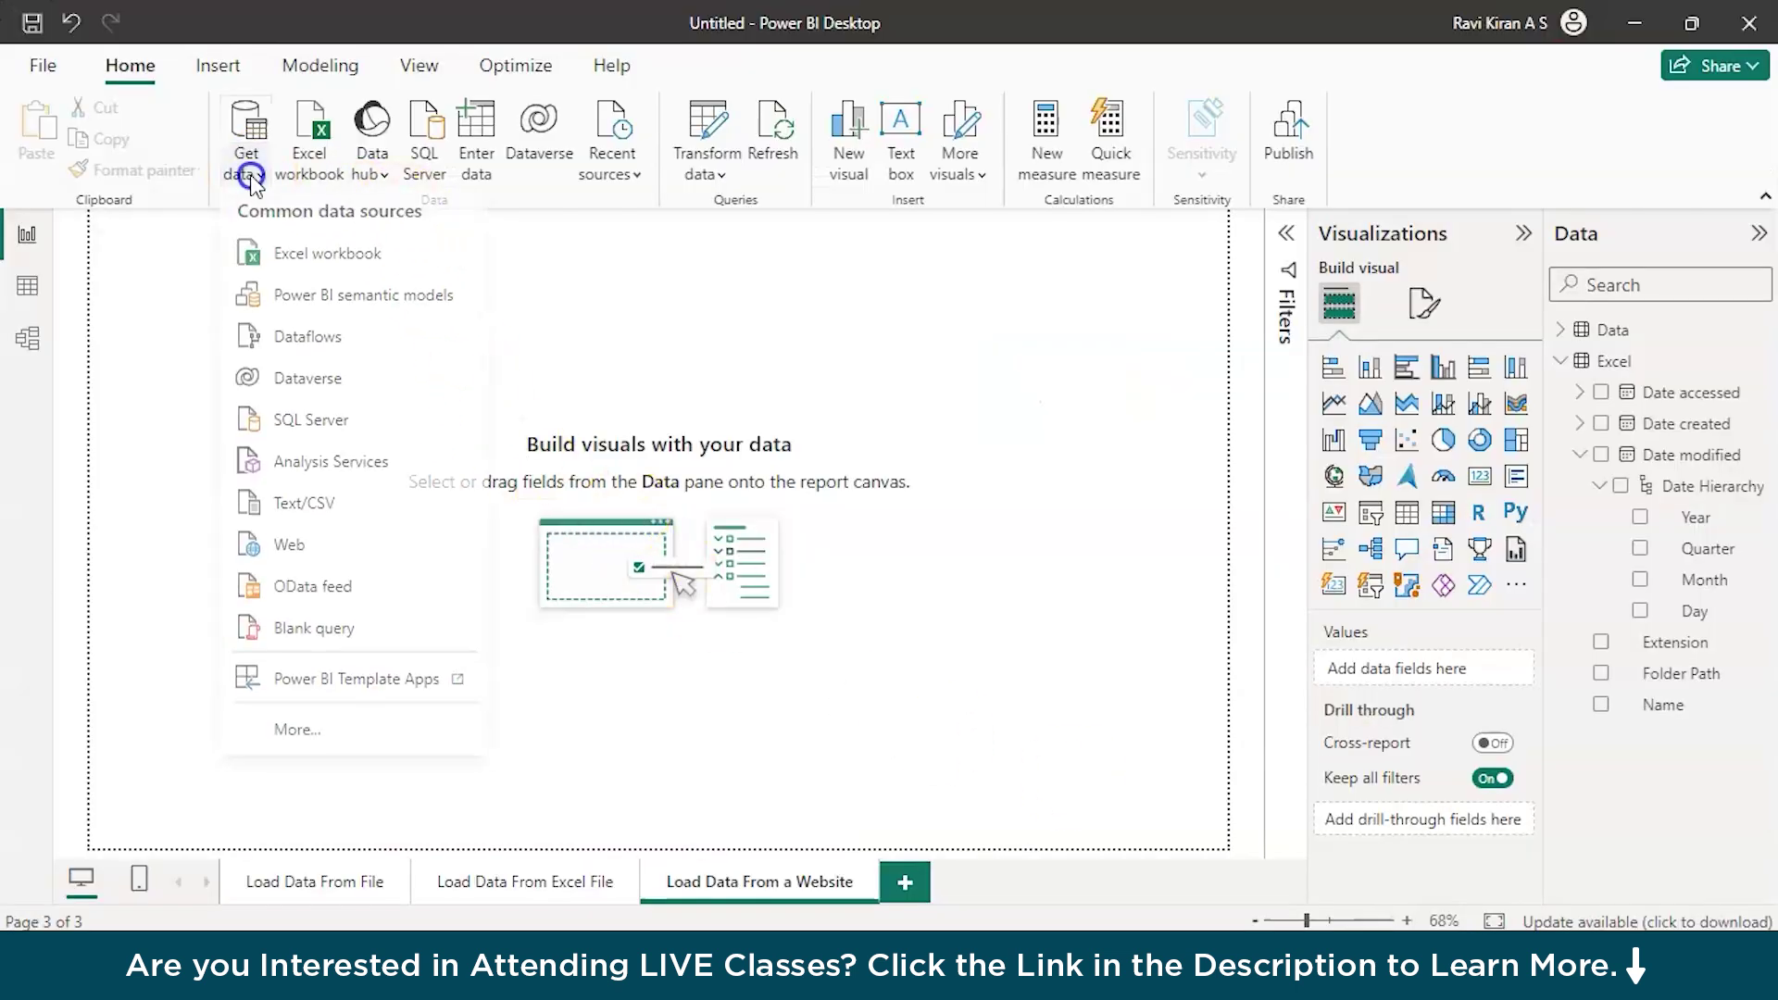
pyautogui.click(283, 550)
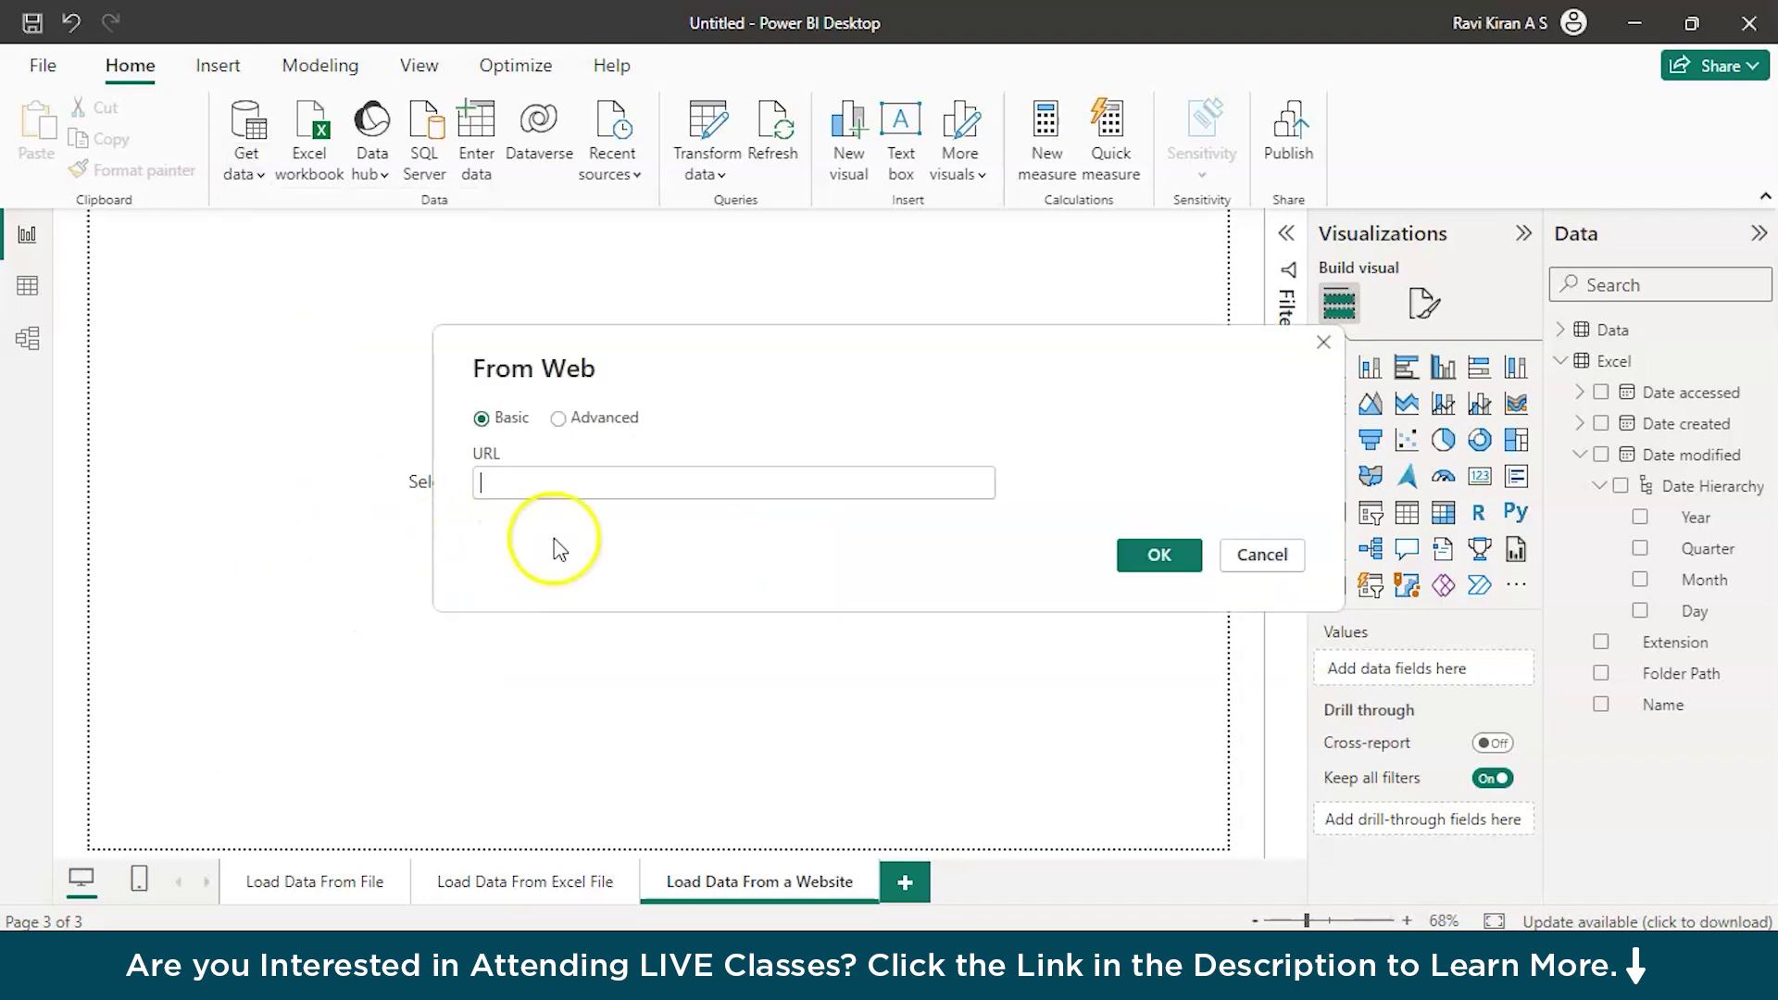
pyautogui.write('https://www.worldometers.info/world-population/')
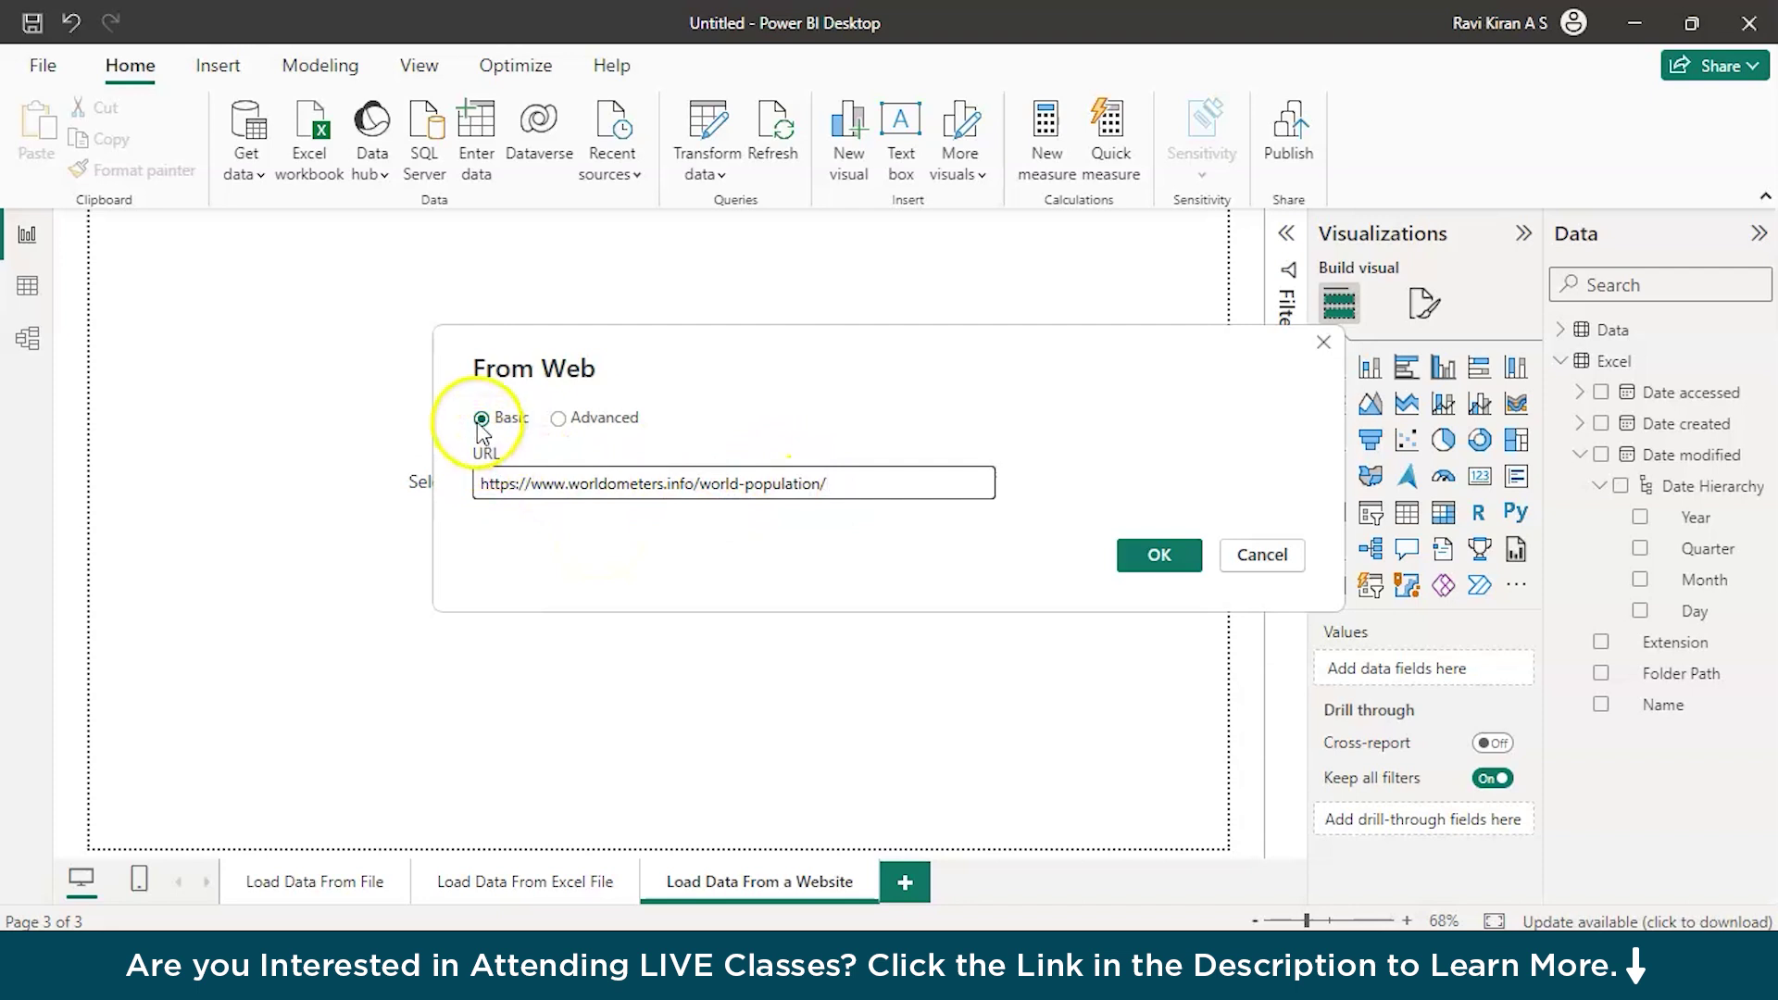
pyautogui.click(561, 418)
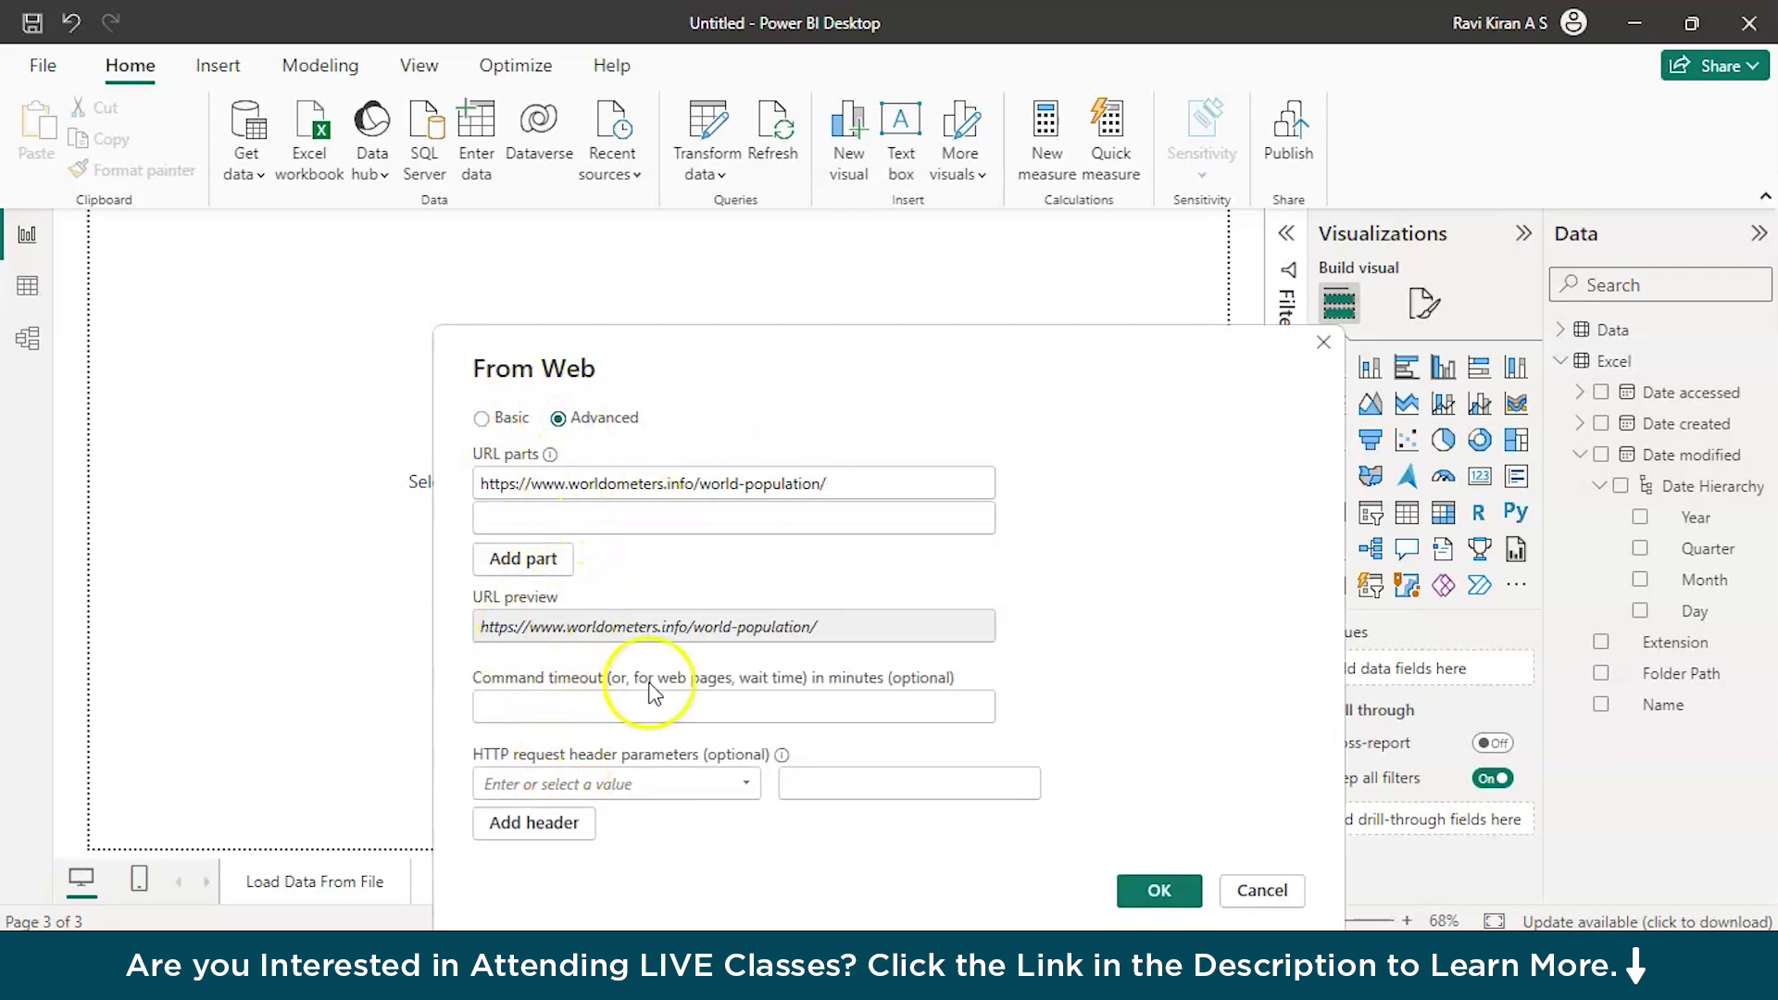
pyautogui.click(483, 418)
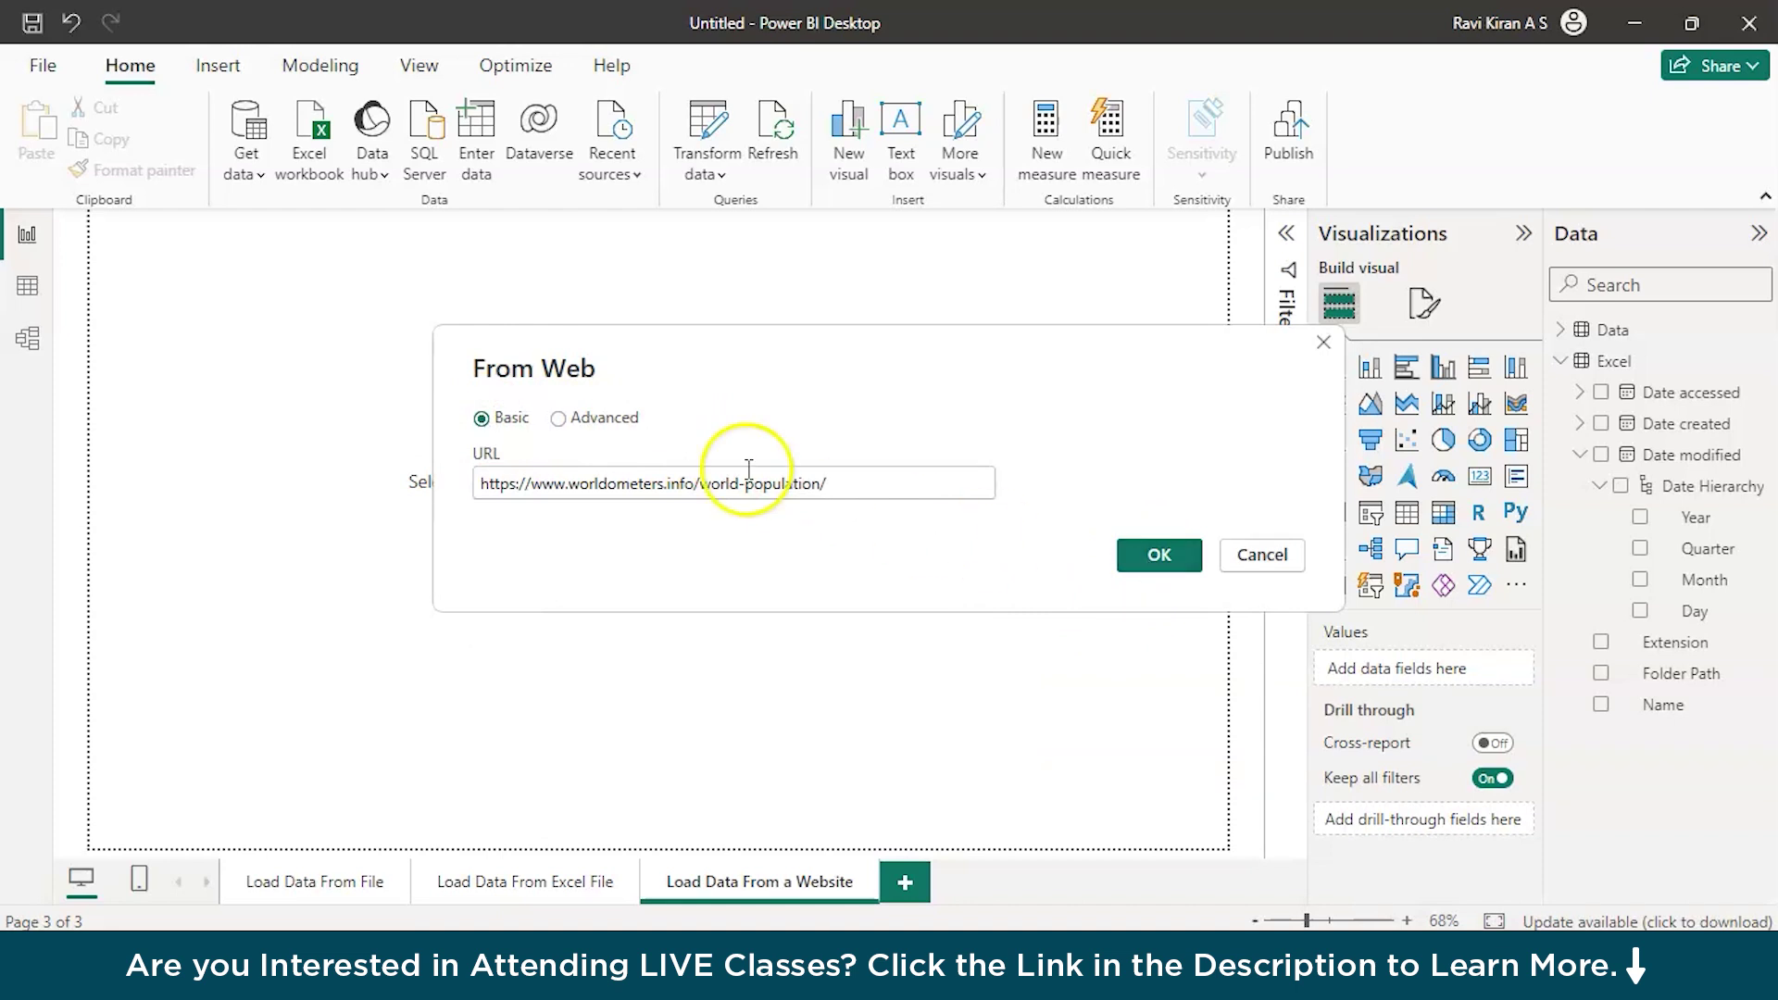
pyautogui.click(557, 419)
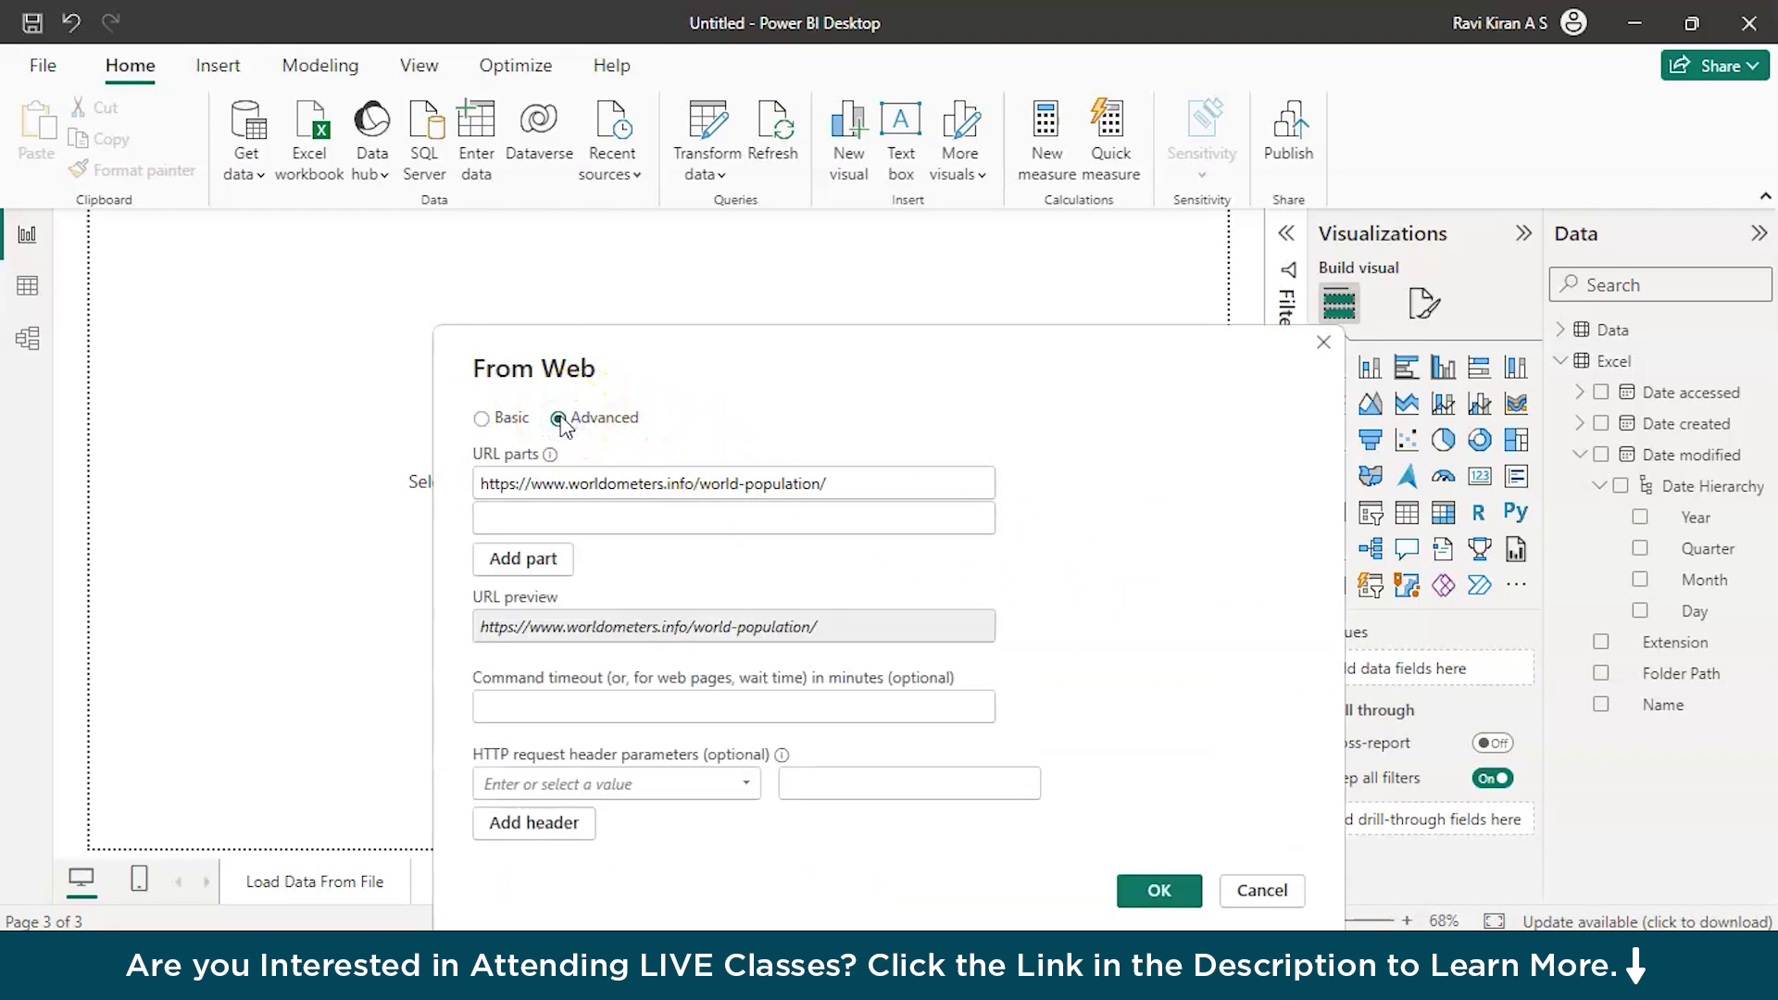
pyautogui.click(477, 429)
pyautogui.click(480, 421)
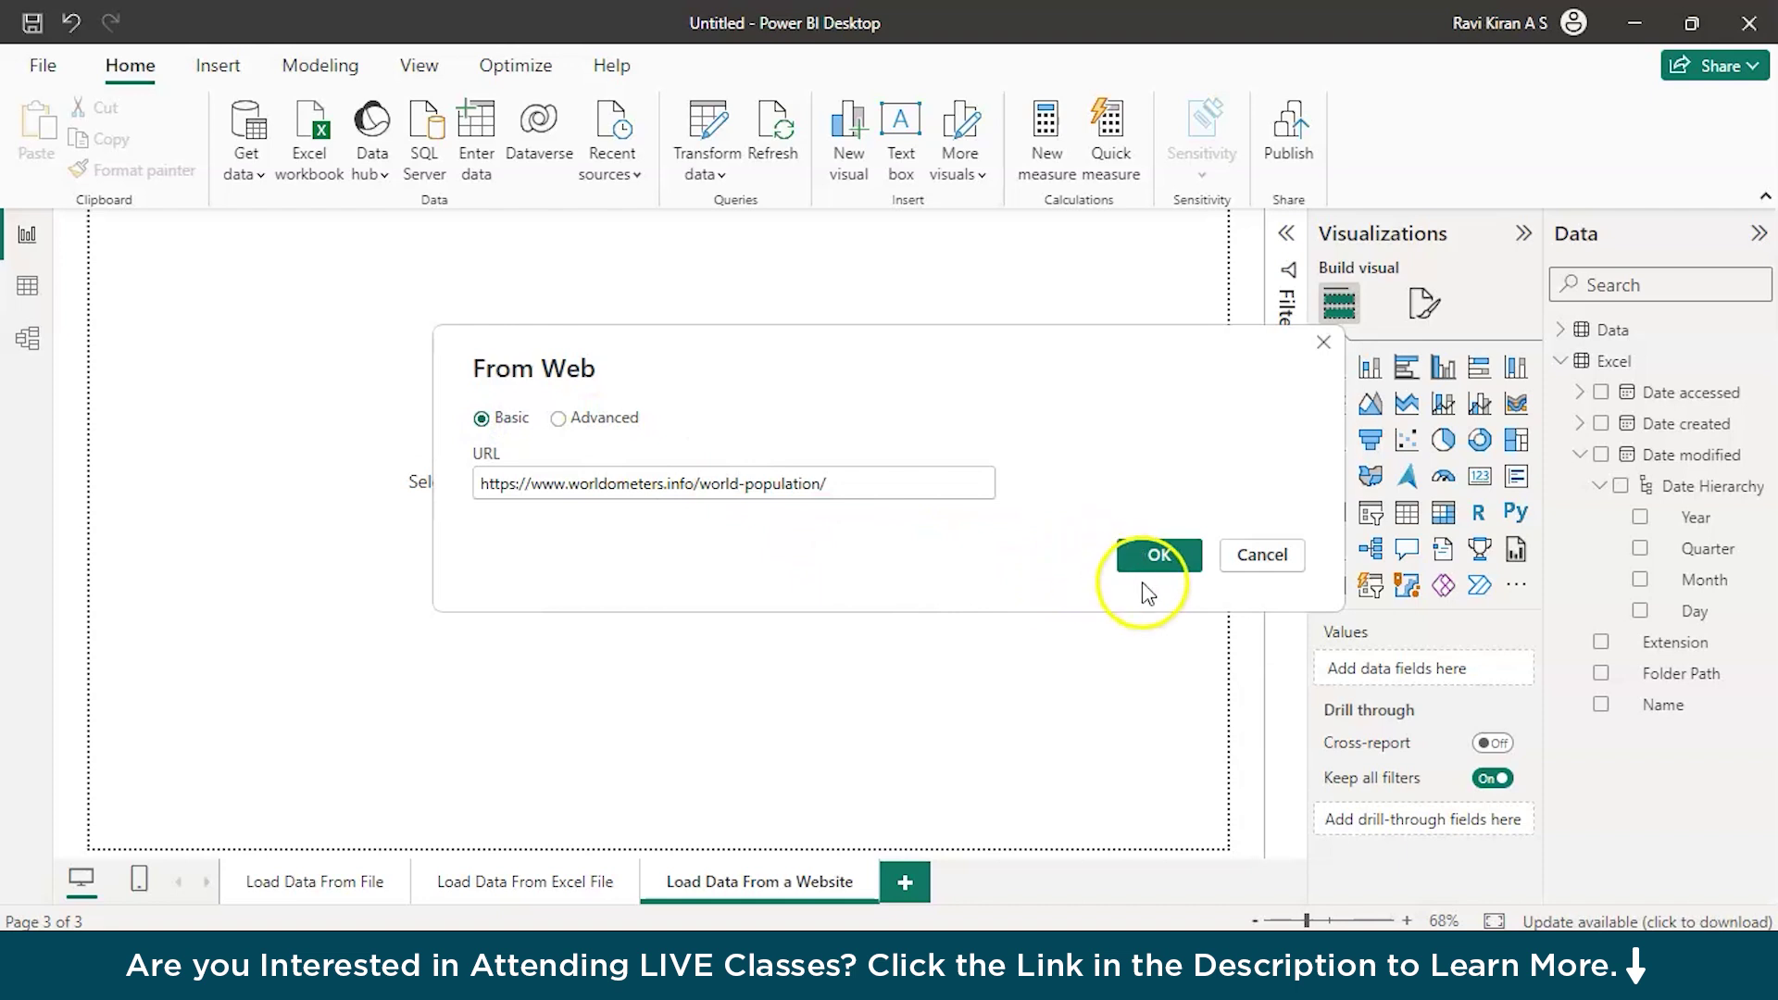
pyautogui.click(1167, 573)
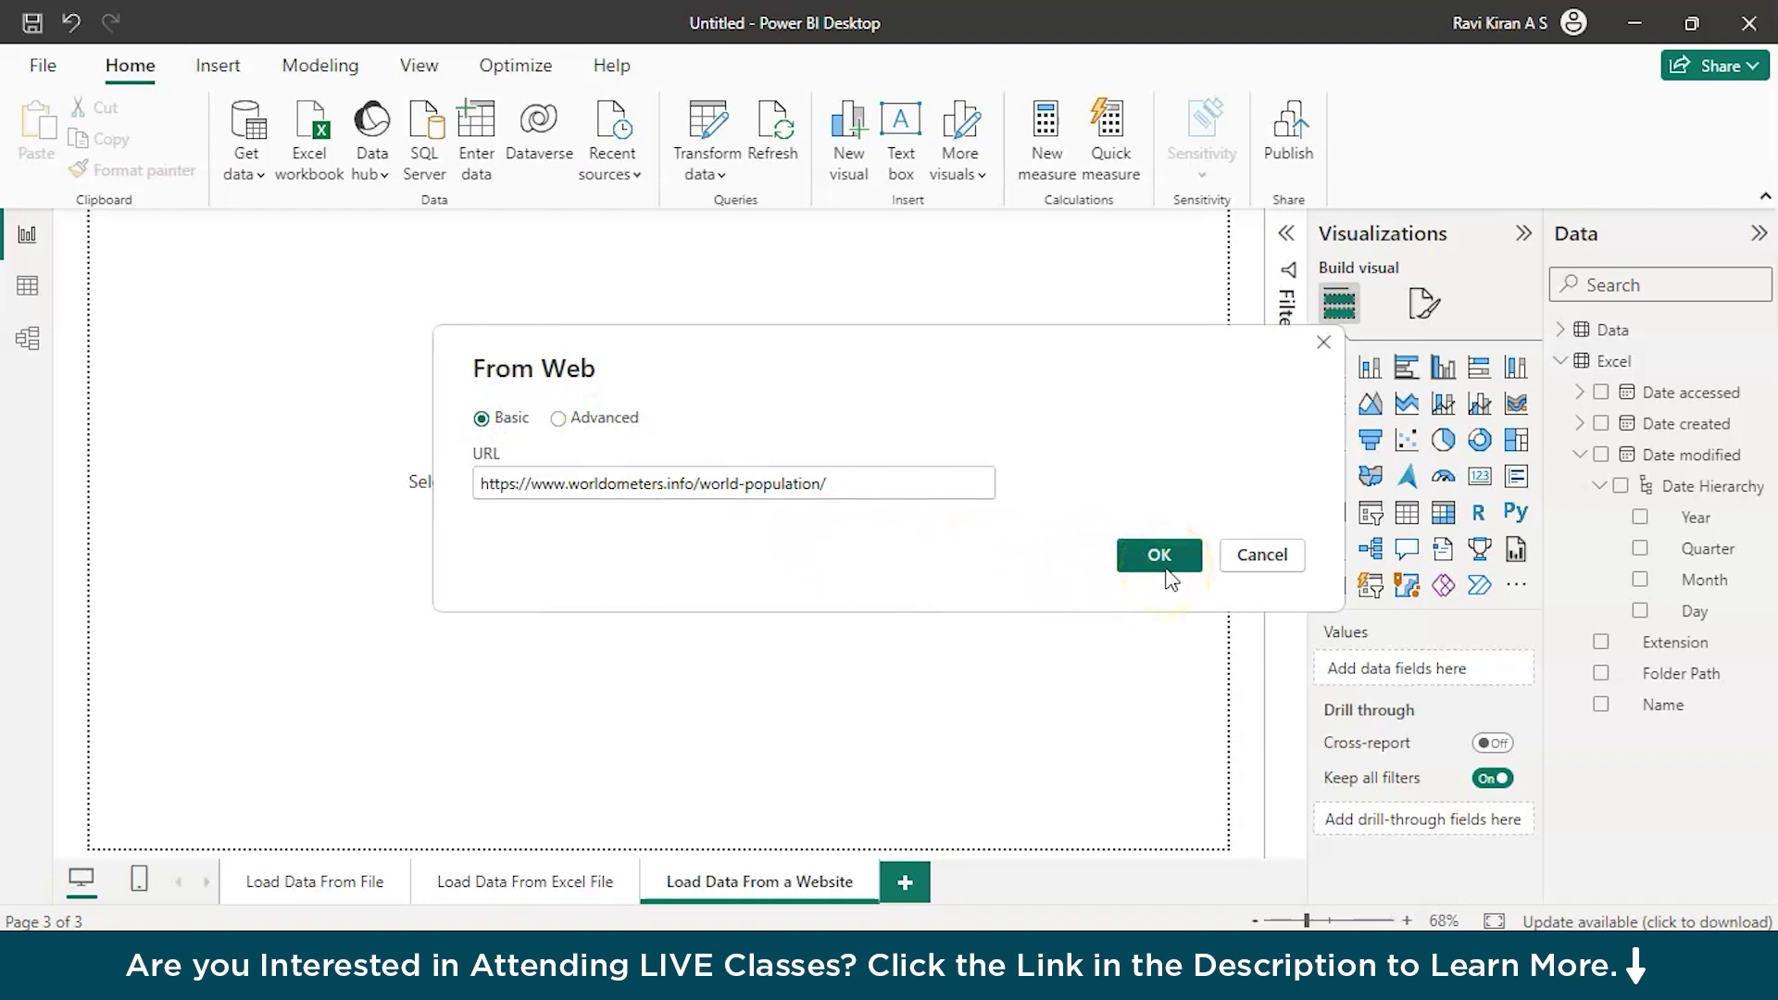
pyautogui.click(1164, 560)
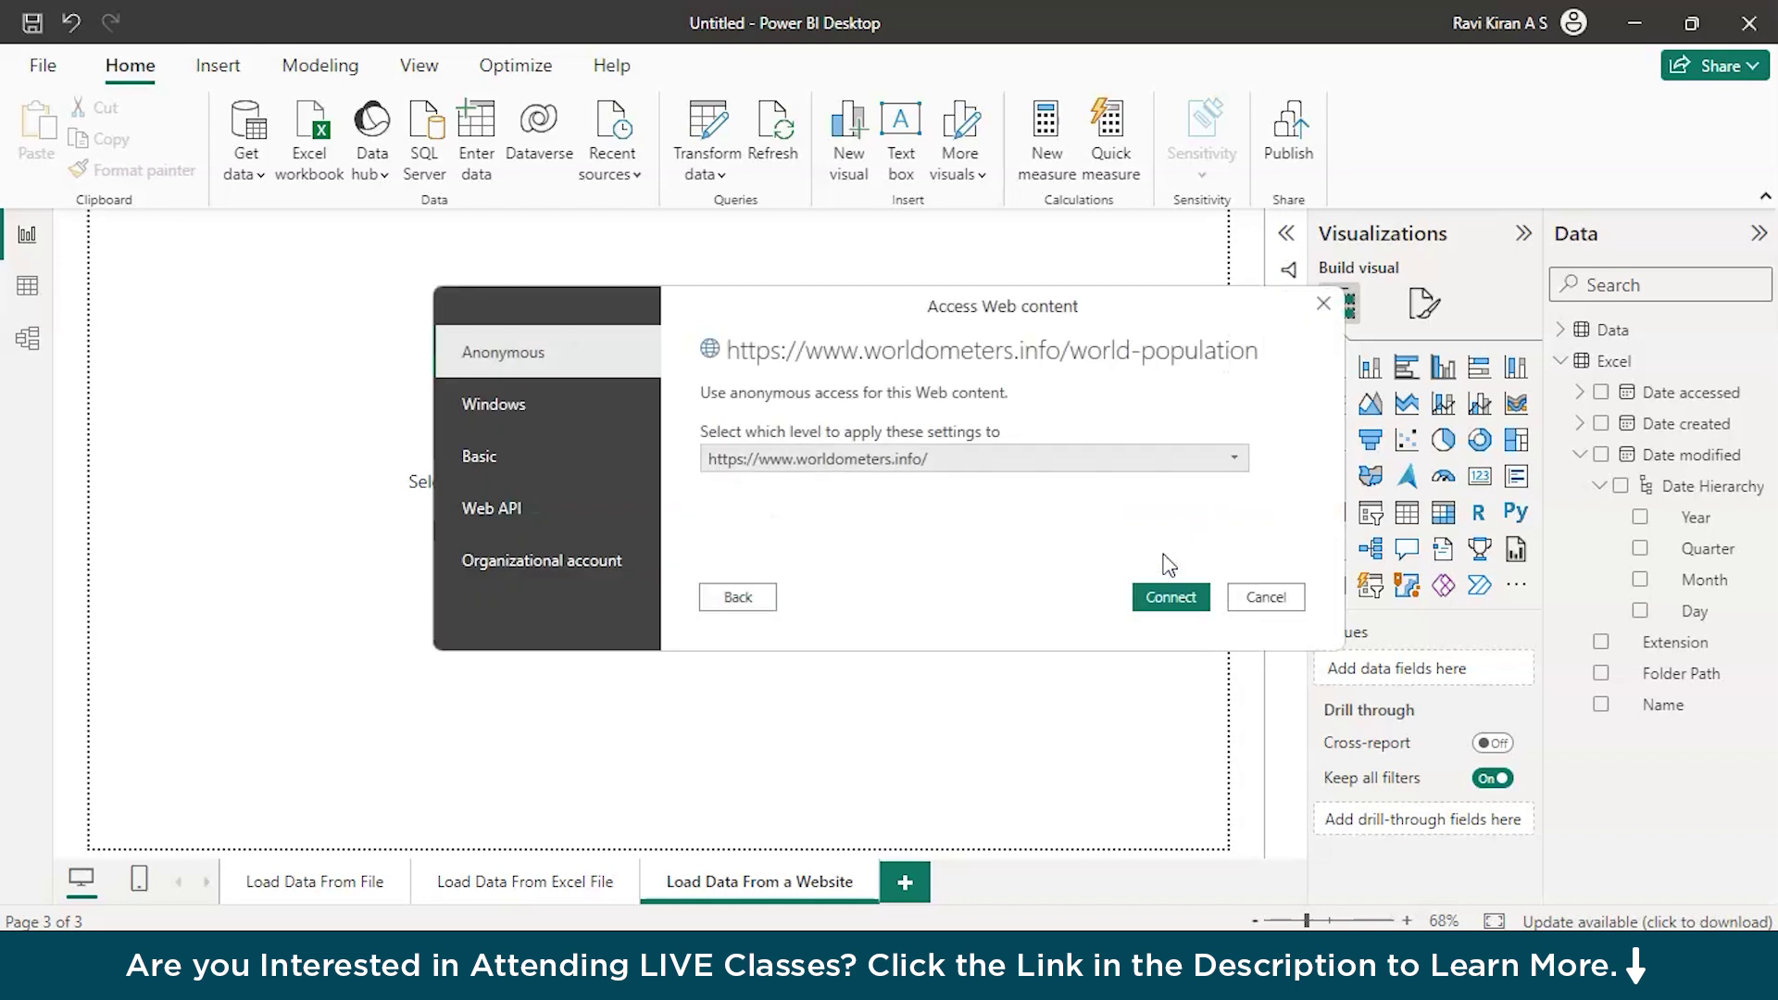
pyautogui.click(1162, 594)
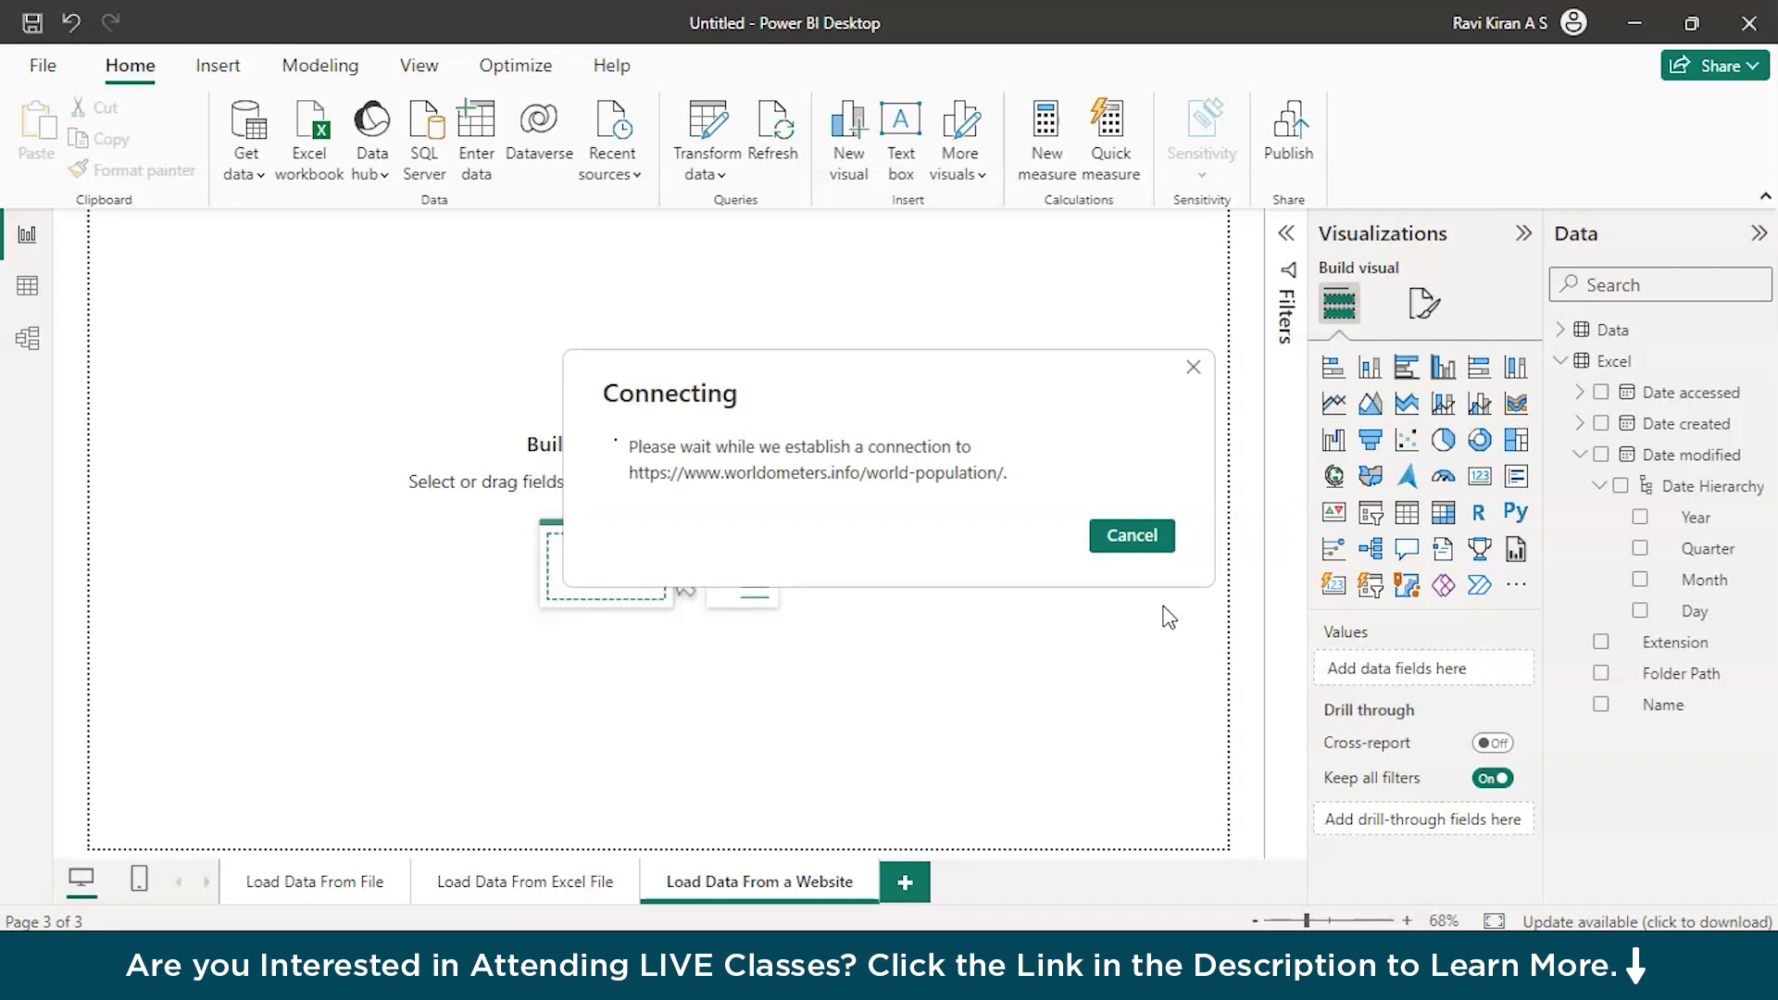
pyautogui.hotkey('alt', 'Tab')
# - Scroll through the Worldometer world population page in Chrome to inspect its data tables
pyautogui.hotkey('alt', 'Tab')
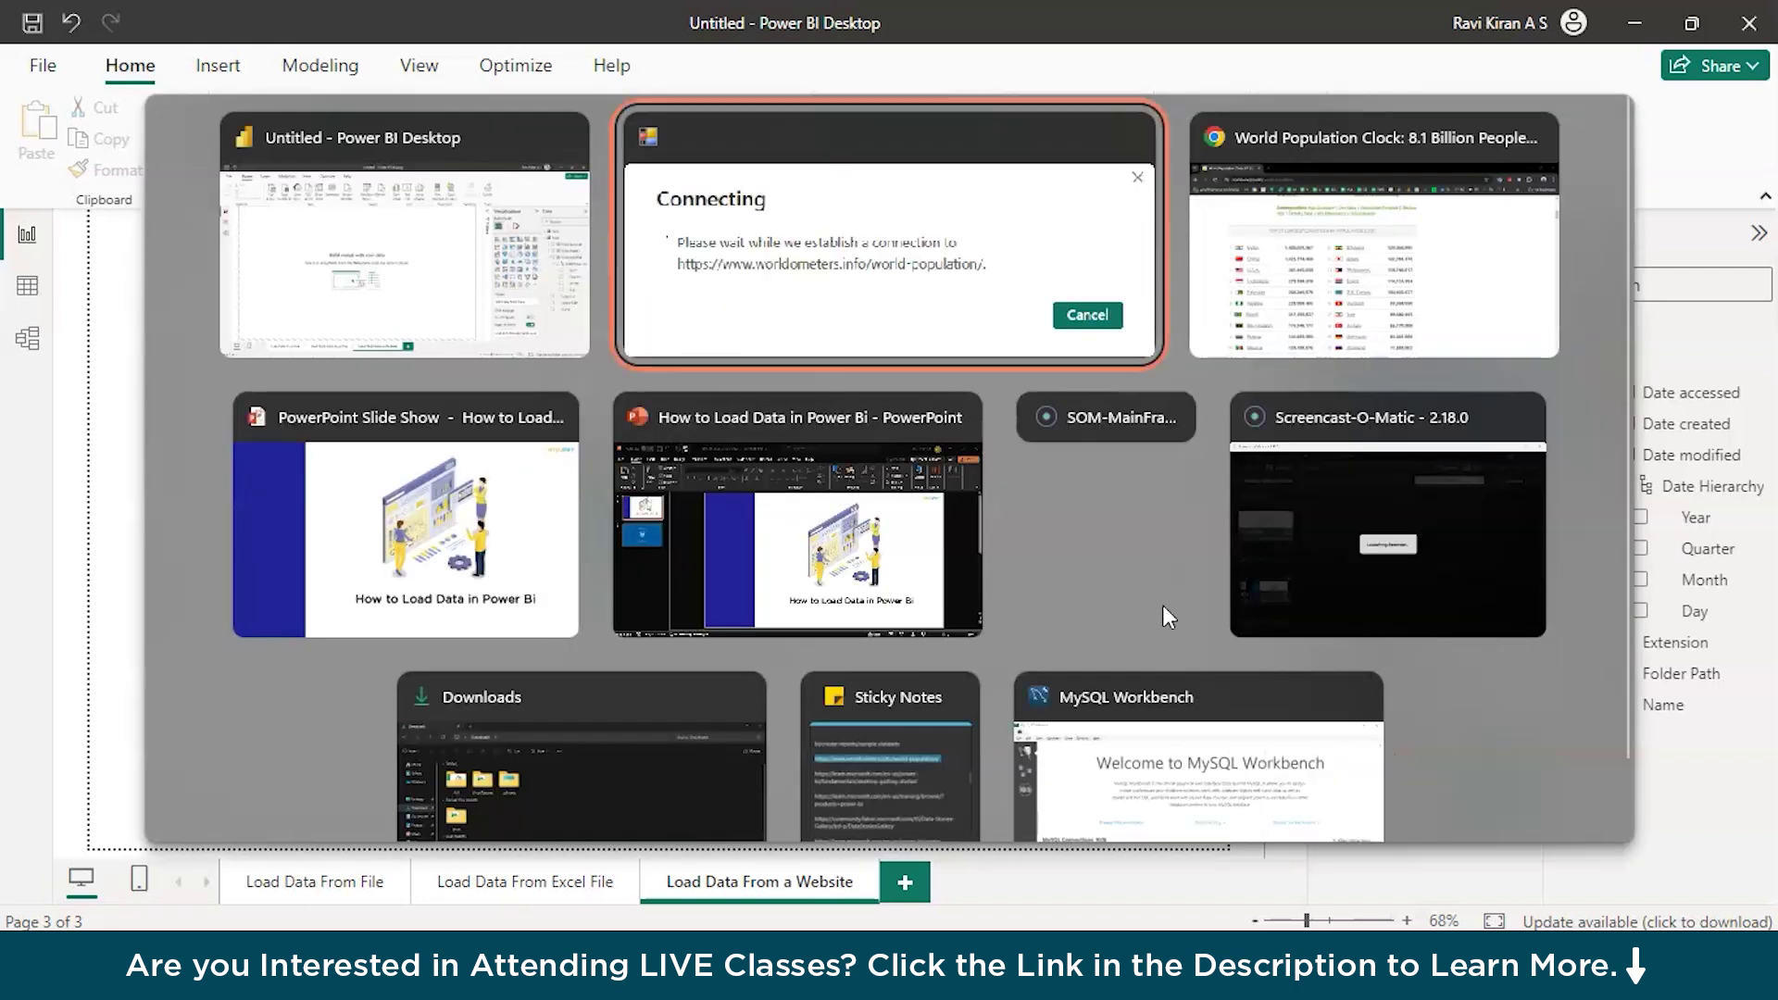
pyautogui.hotkey('alt', 'Tab')
pyautogui.scroll(10, 958, 500)
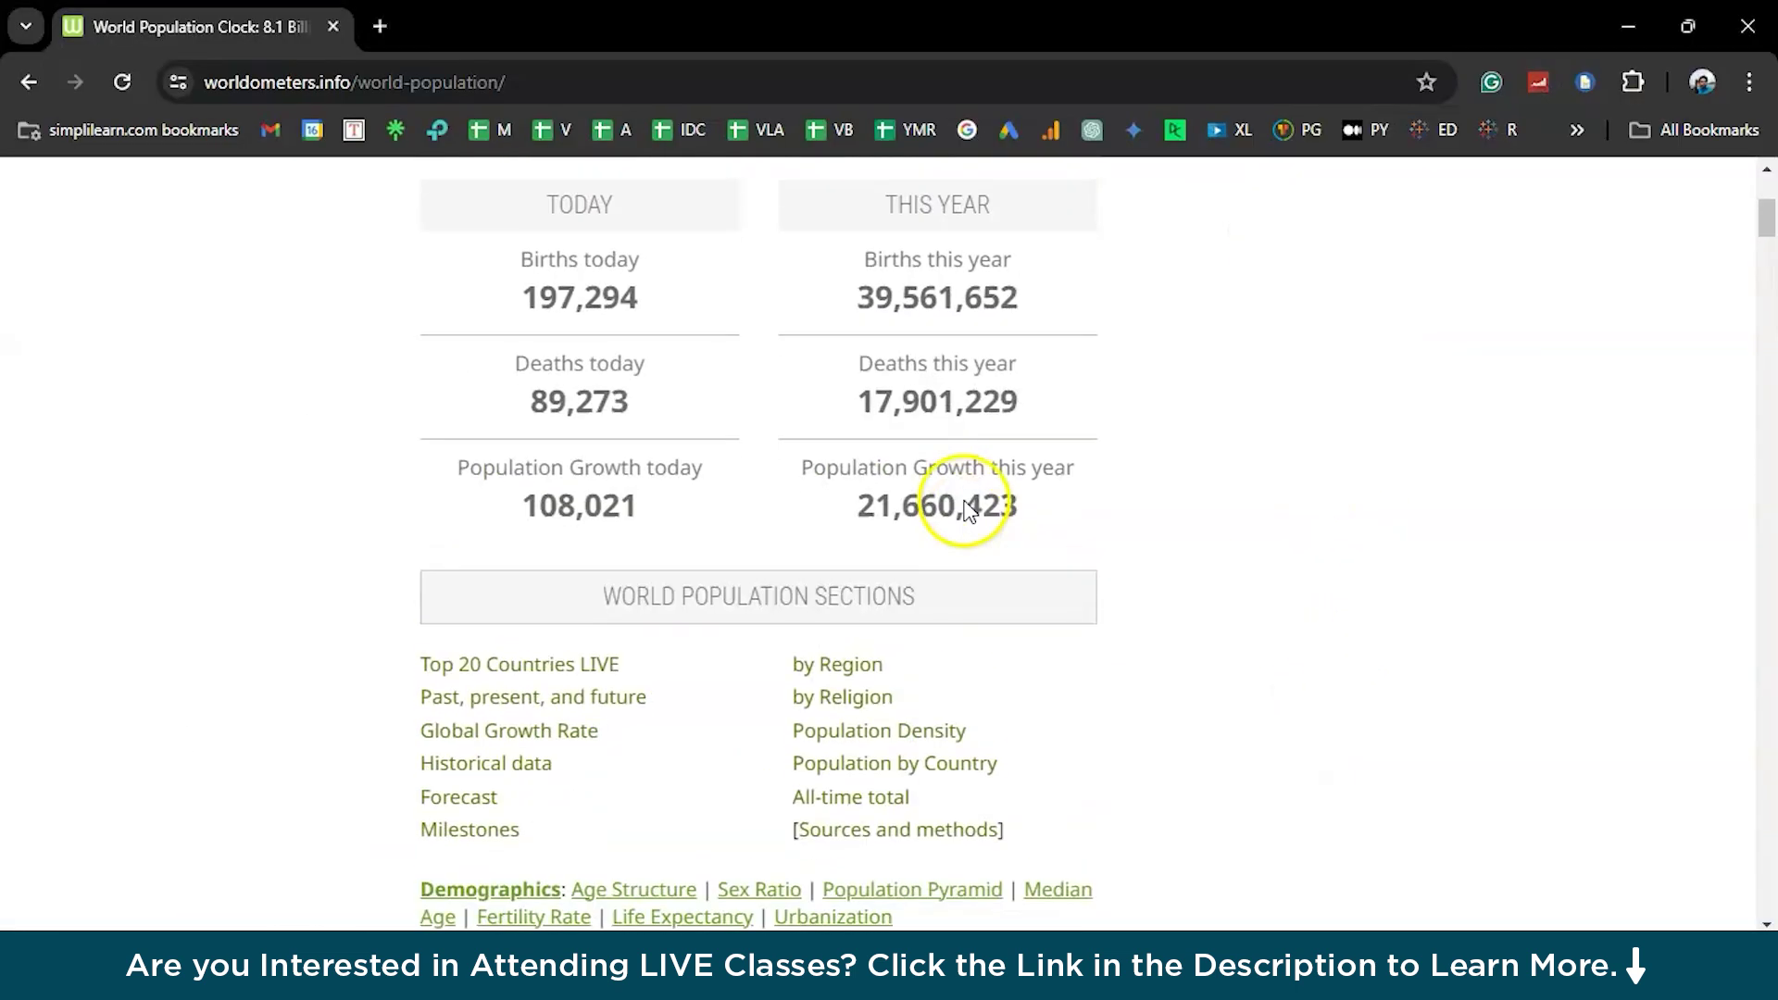
pyautogui.scroll(1, 968, 511)
pyautogui.scroll(-2, 968, 511)
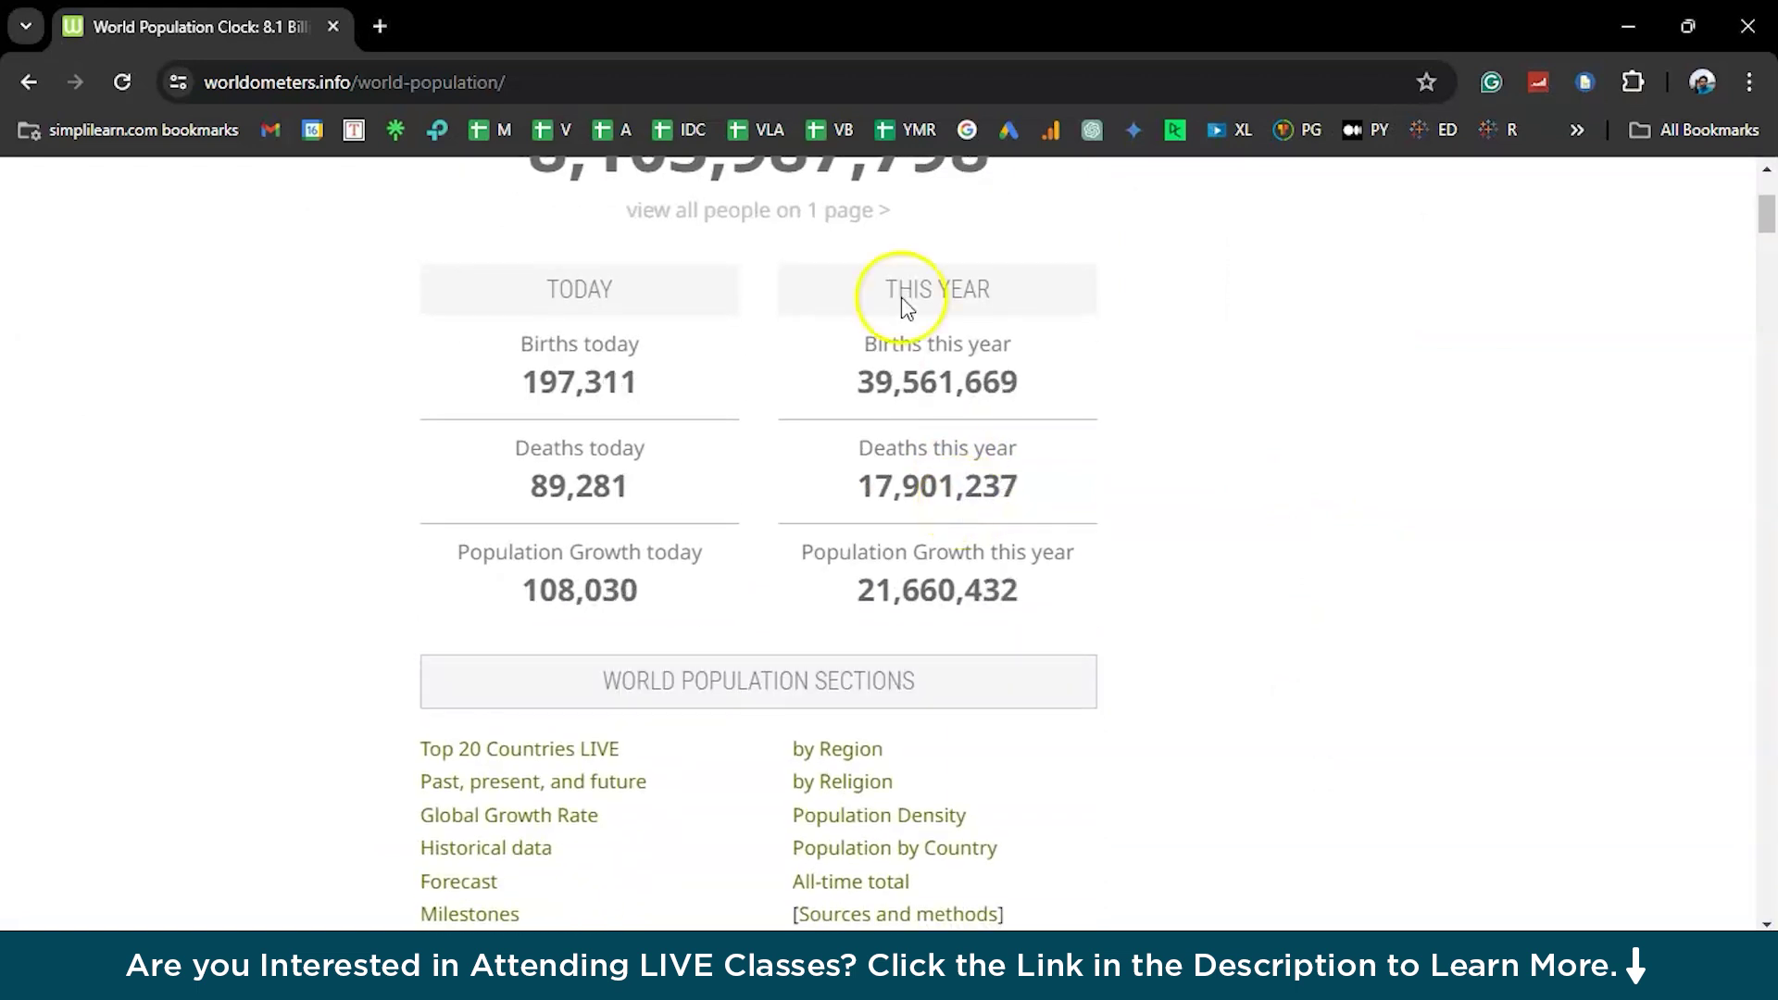
pyautogui.scroll(-5, 504, 667)
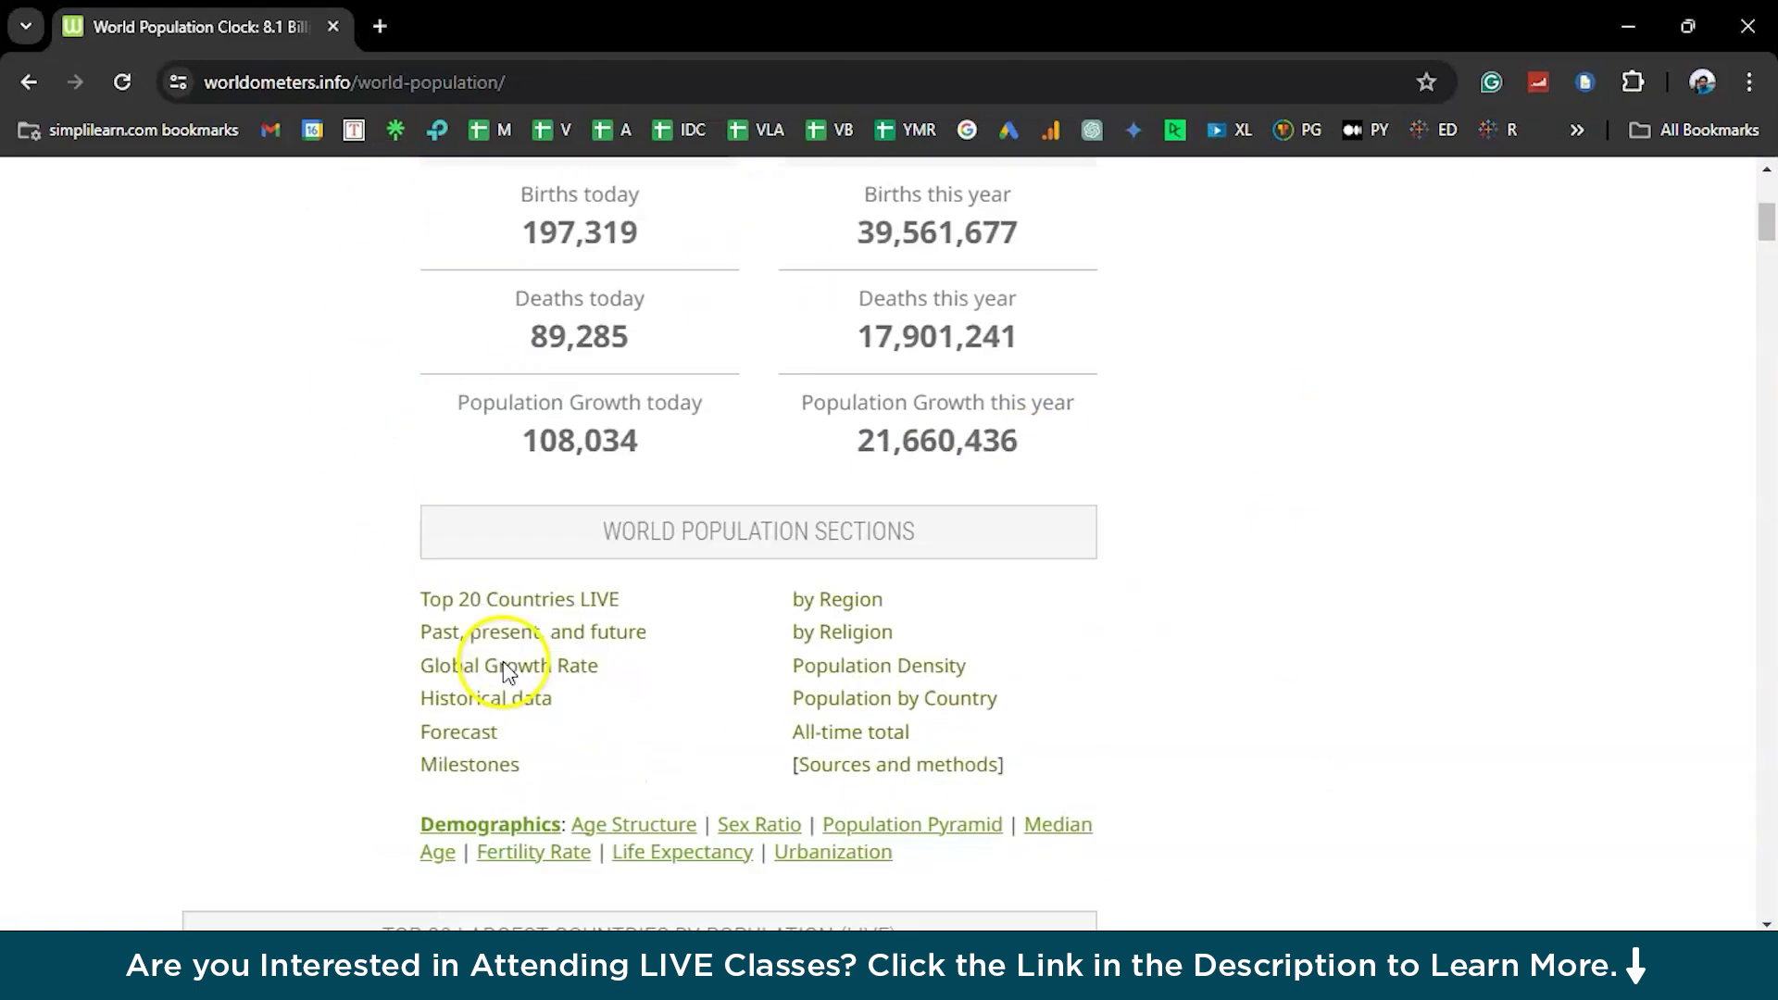
pyautogui.scroll(-3, 508, 670)
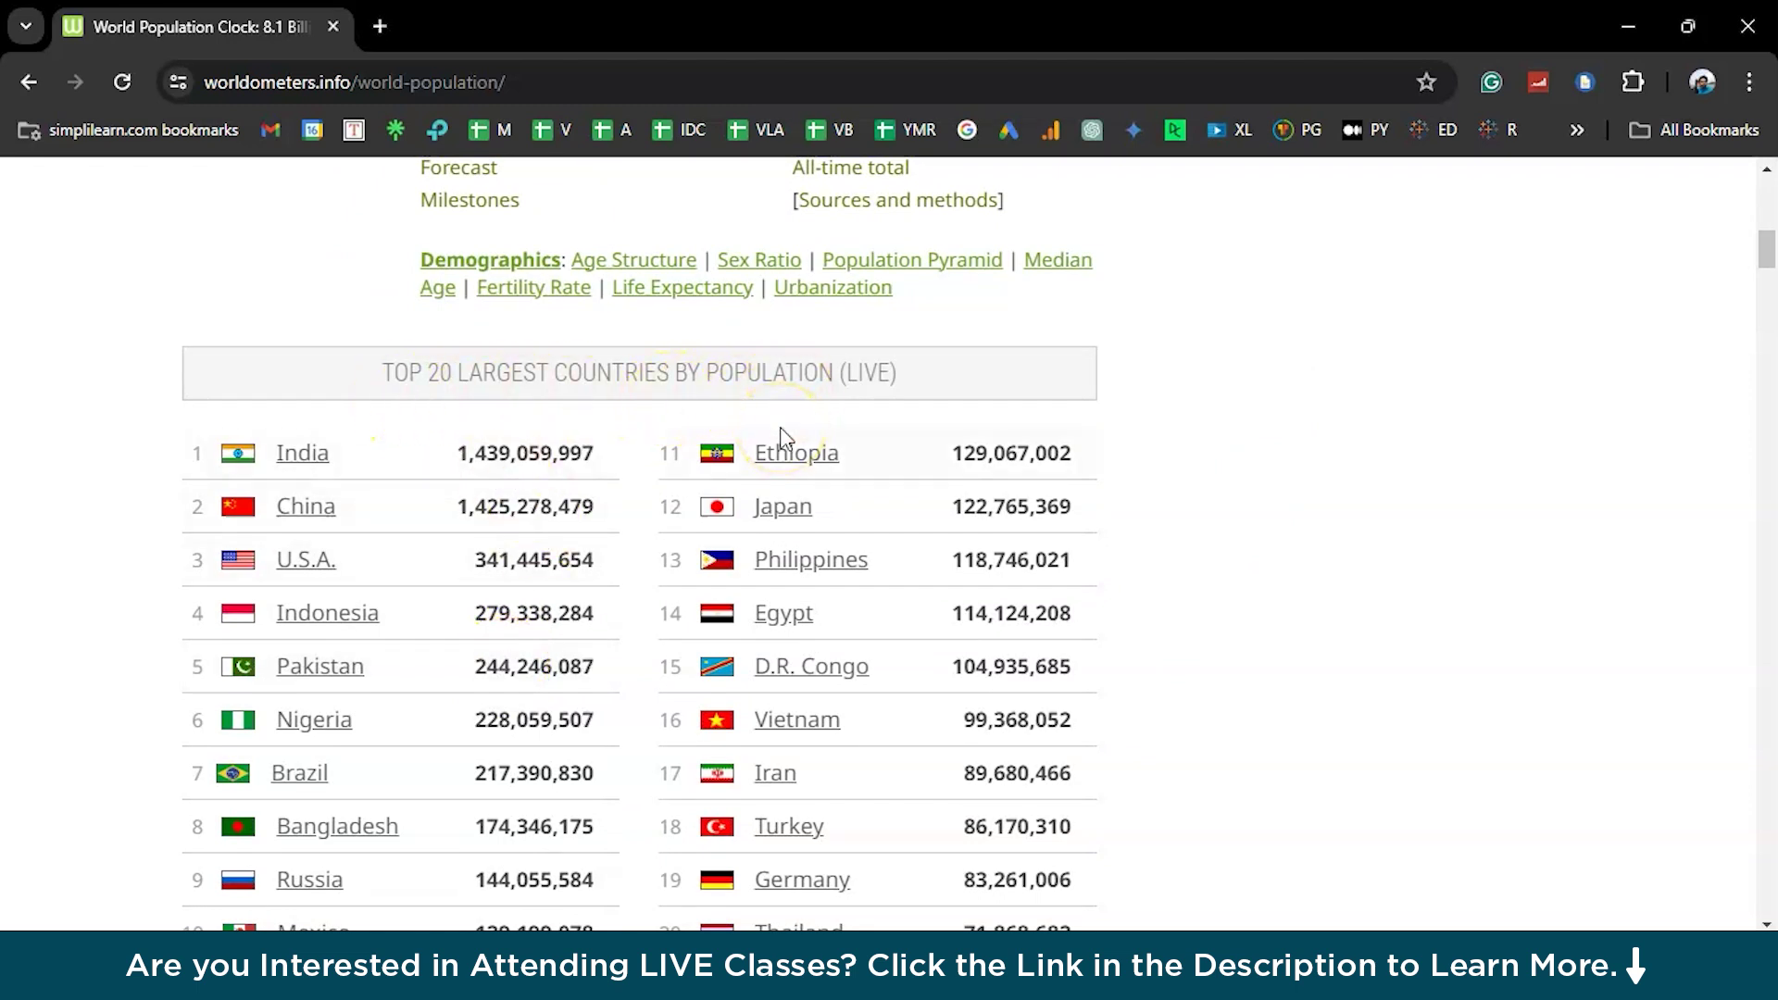
pyautogui.scroll(-1, 780, 436)
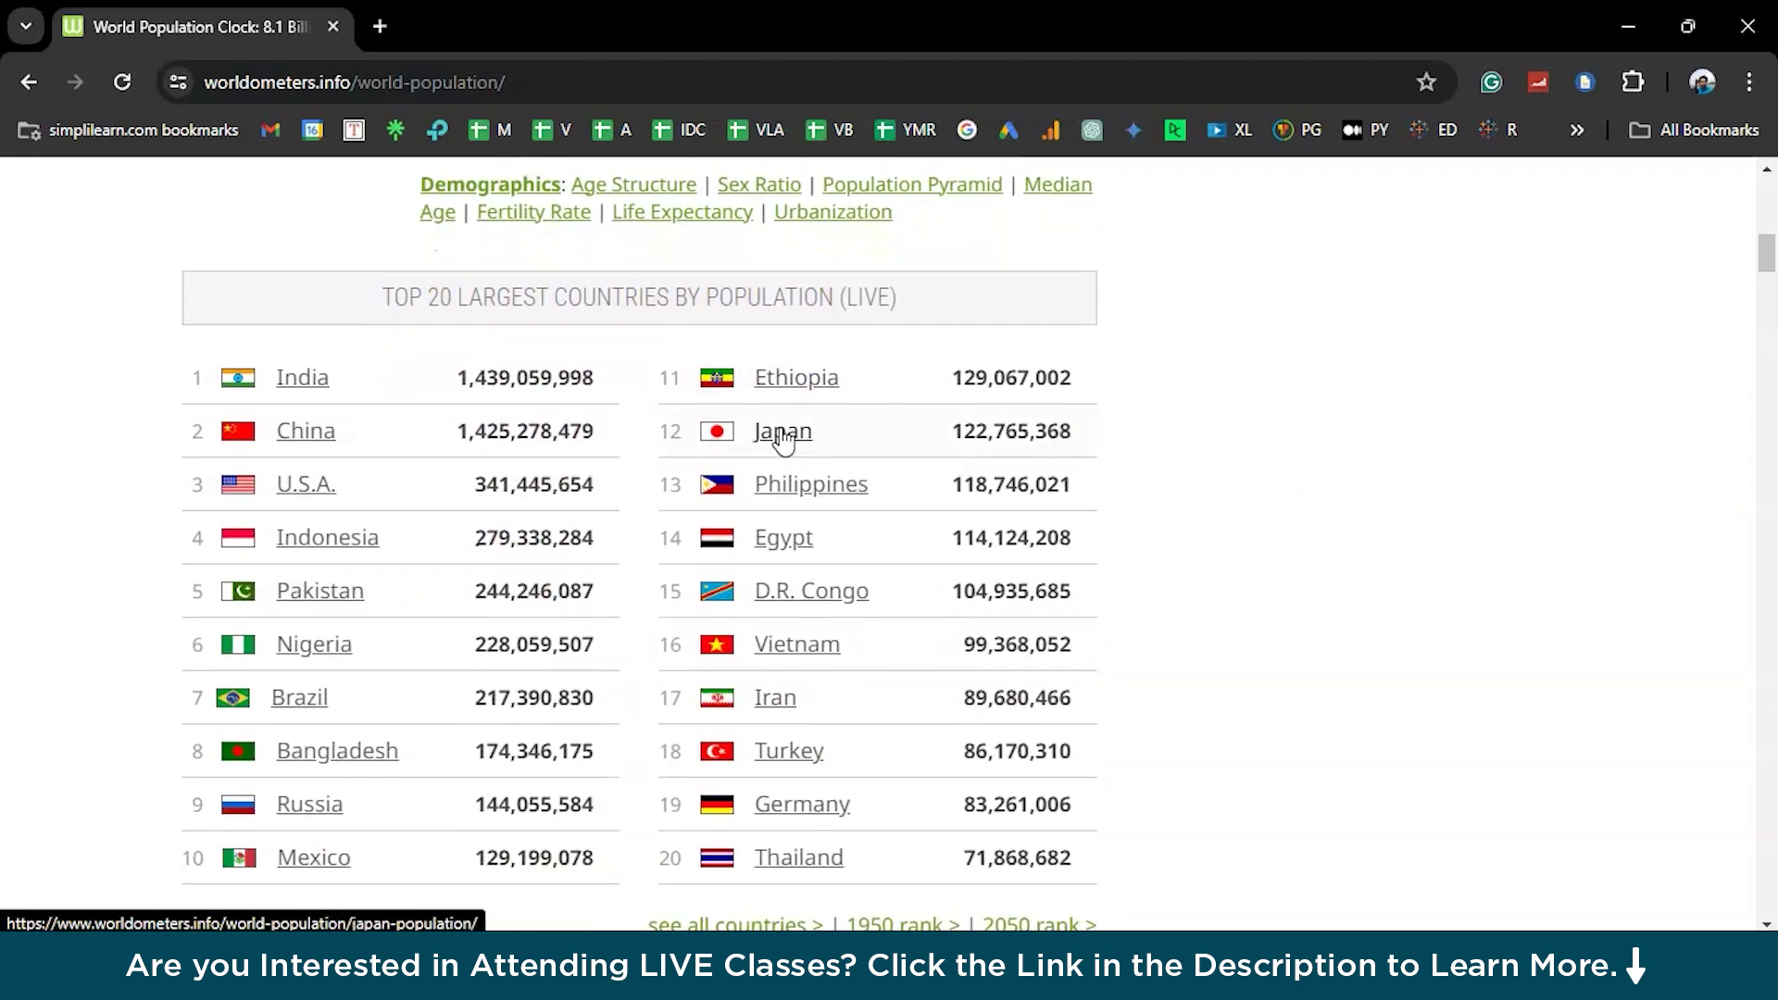
pyautogui.scroll(-20, 781, 421)
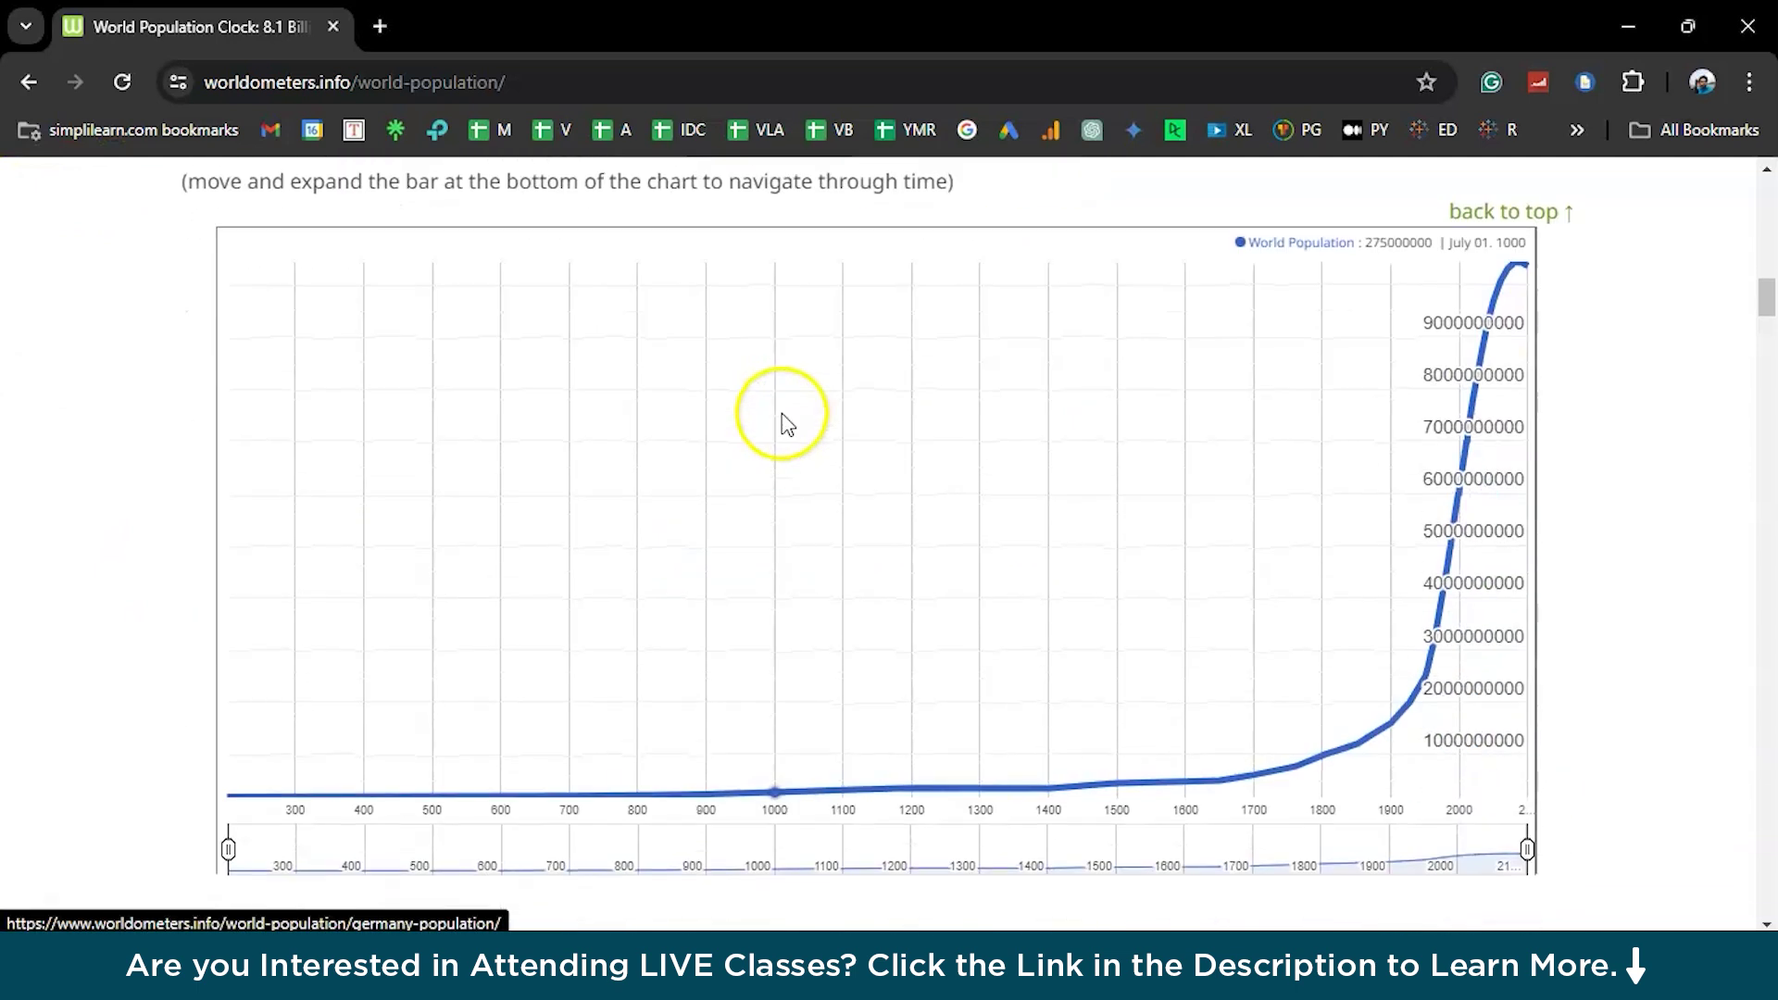
pyautogui.scroll(-12, 783, 417)
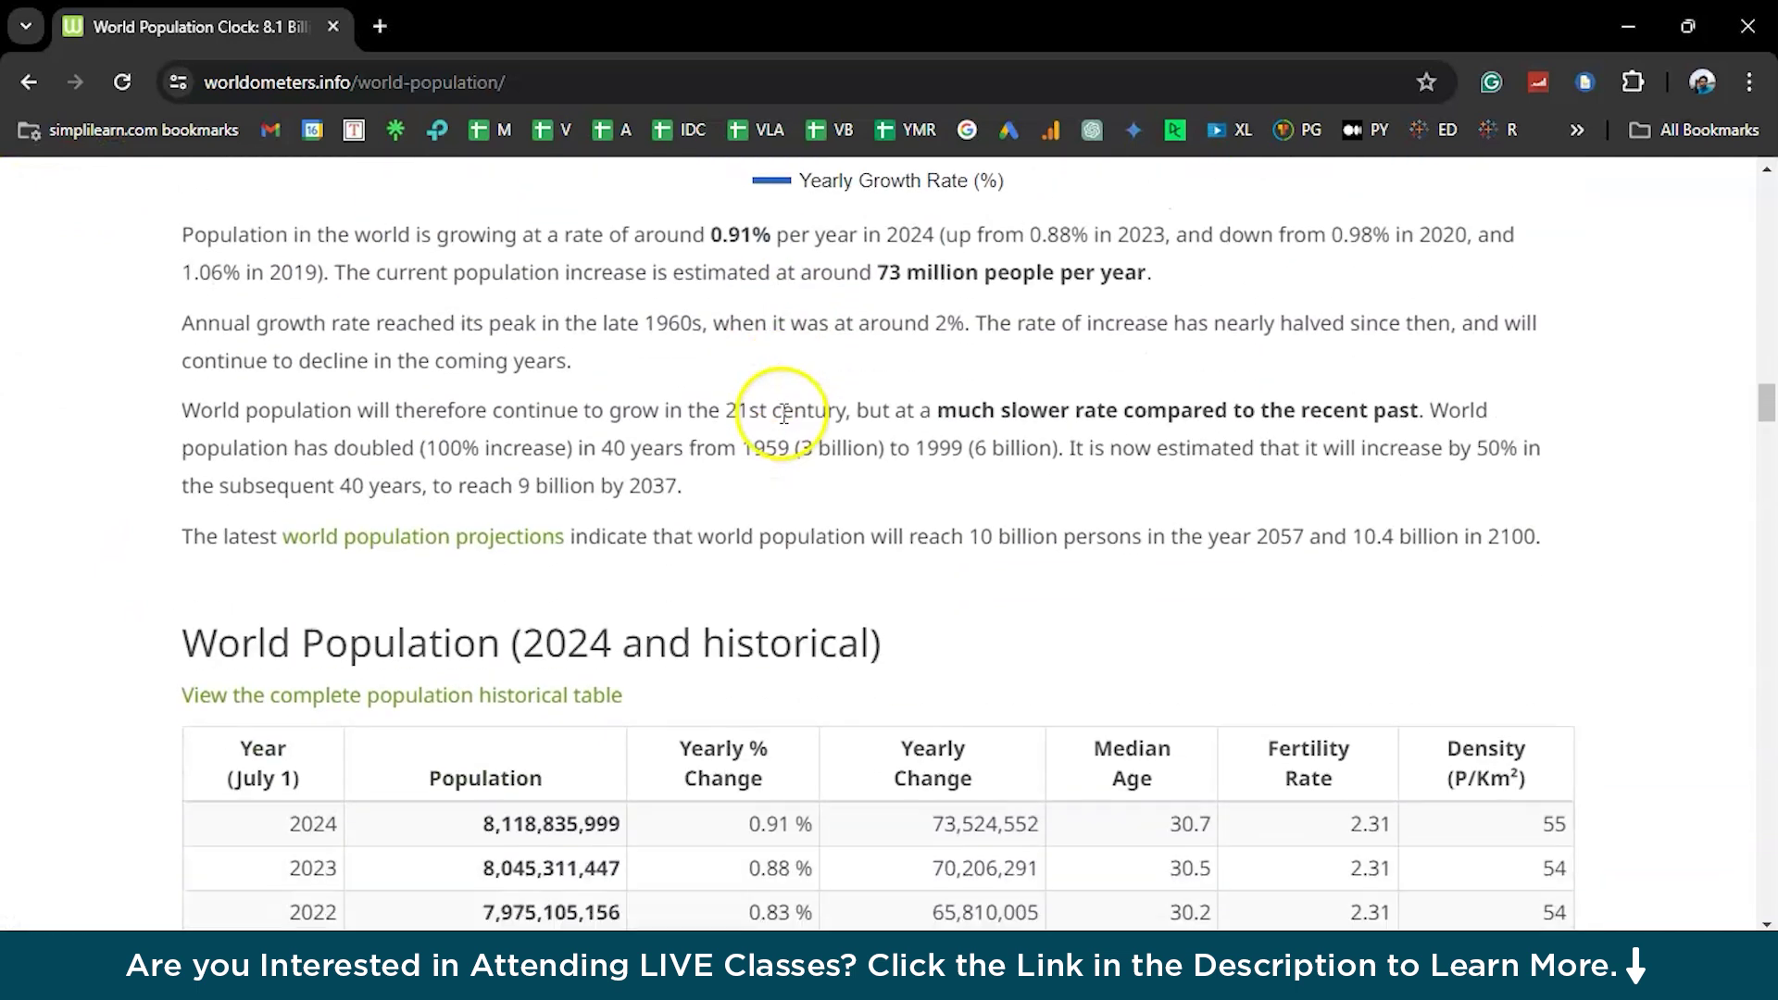
pyautogui.scroll(-1, 782, 421)
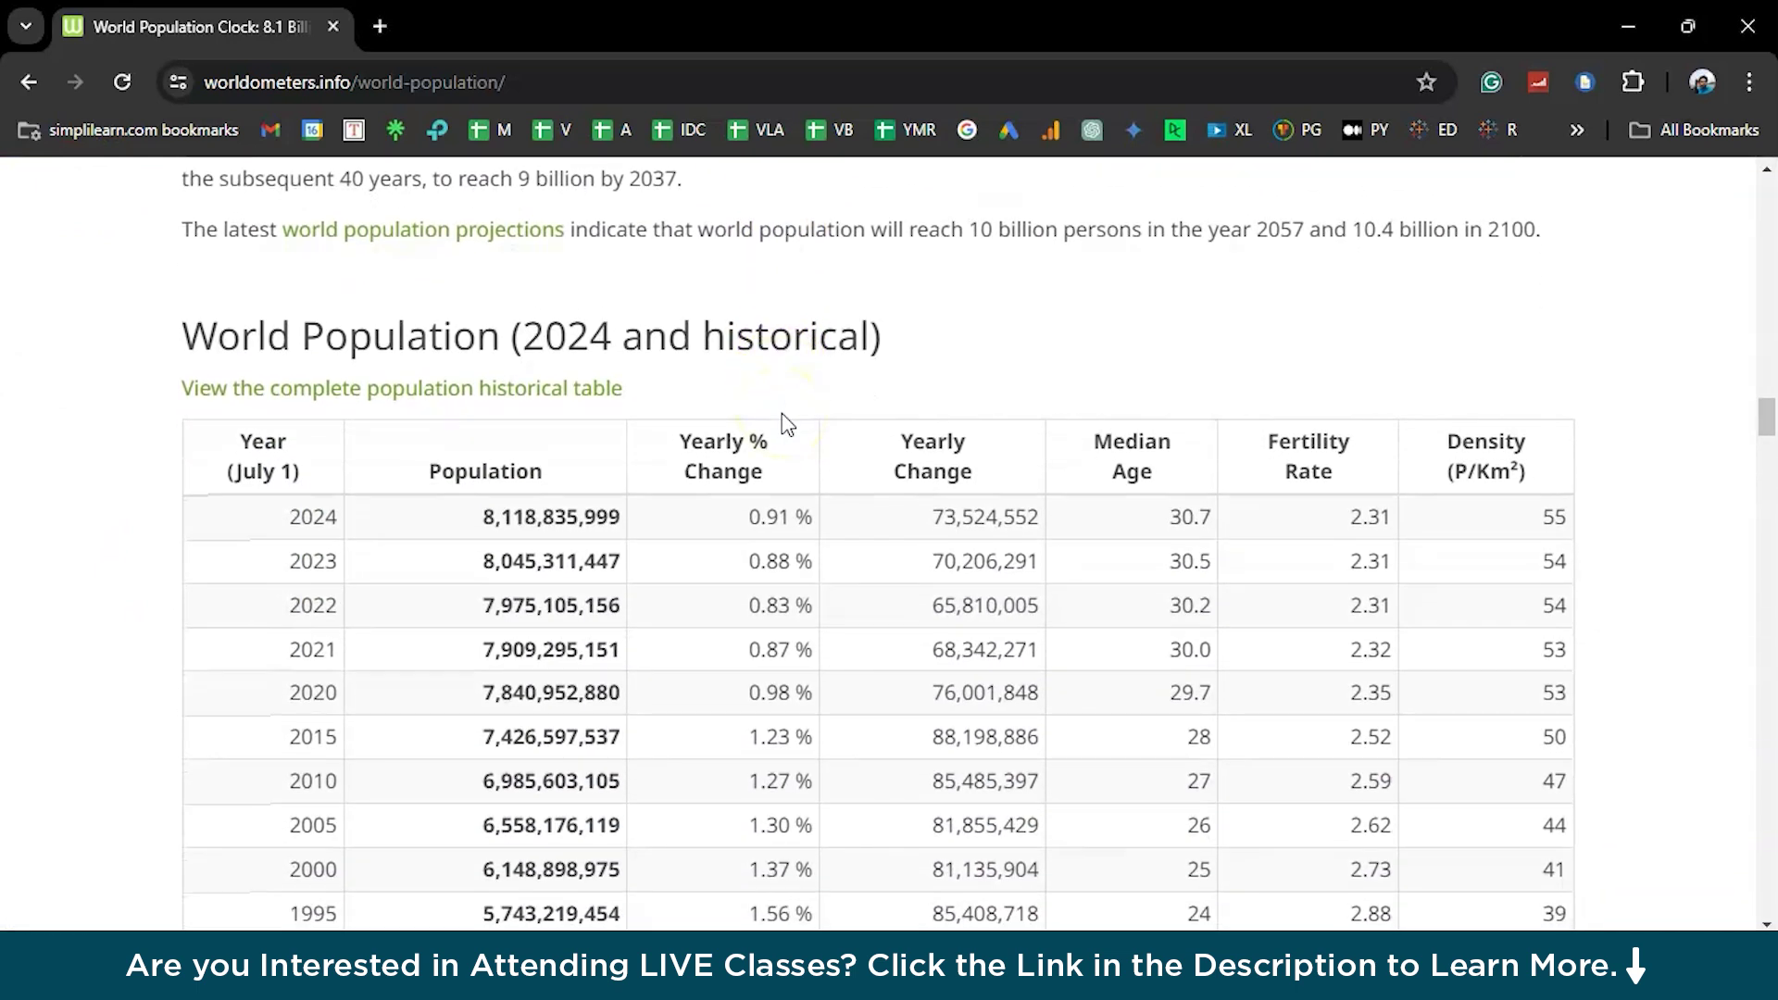
pyautogui.scroll(-2, 782, 417)
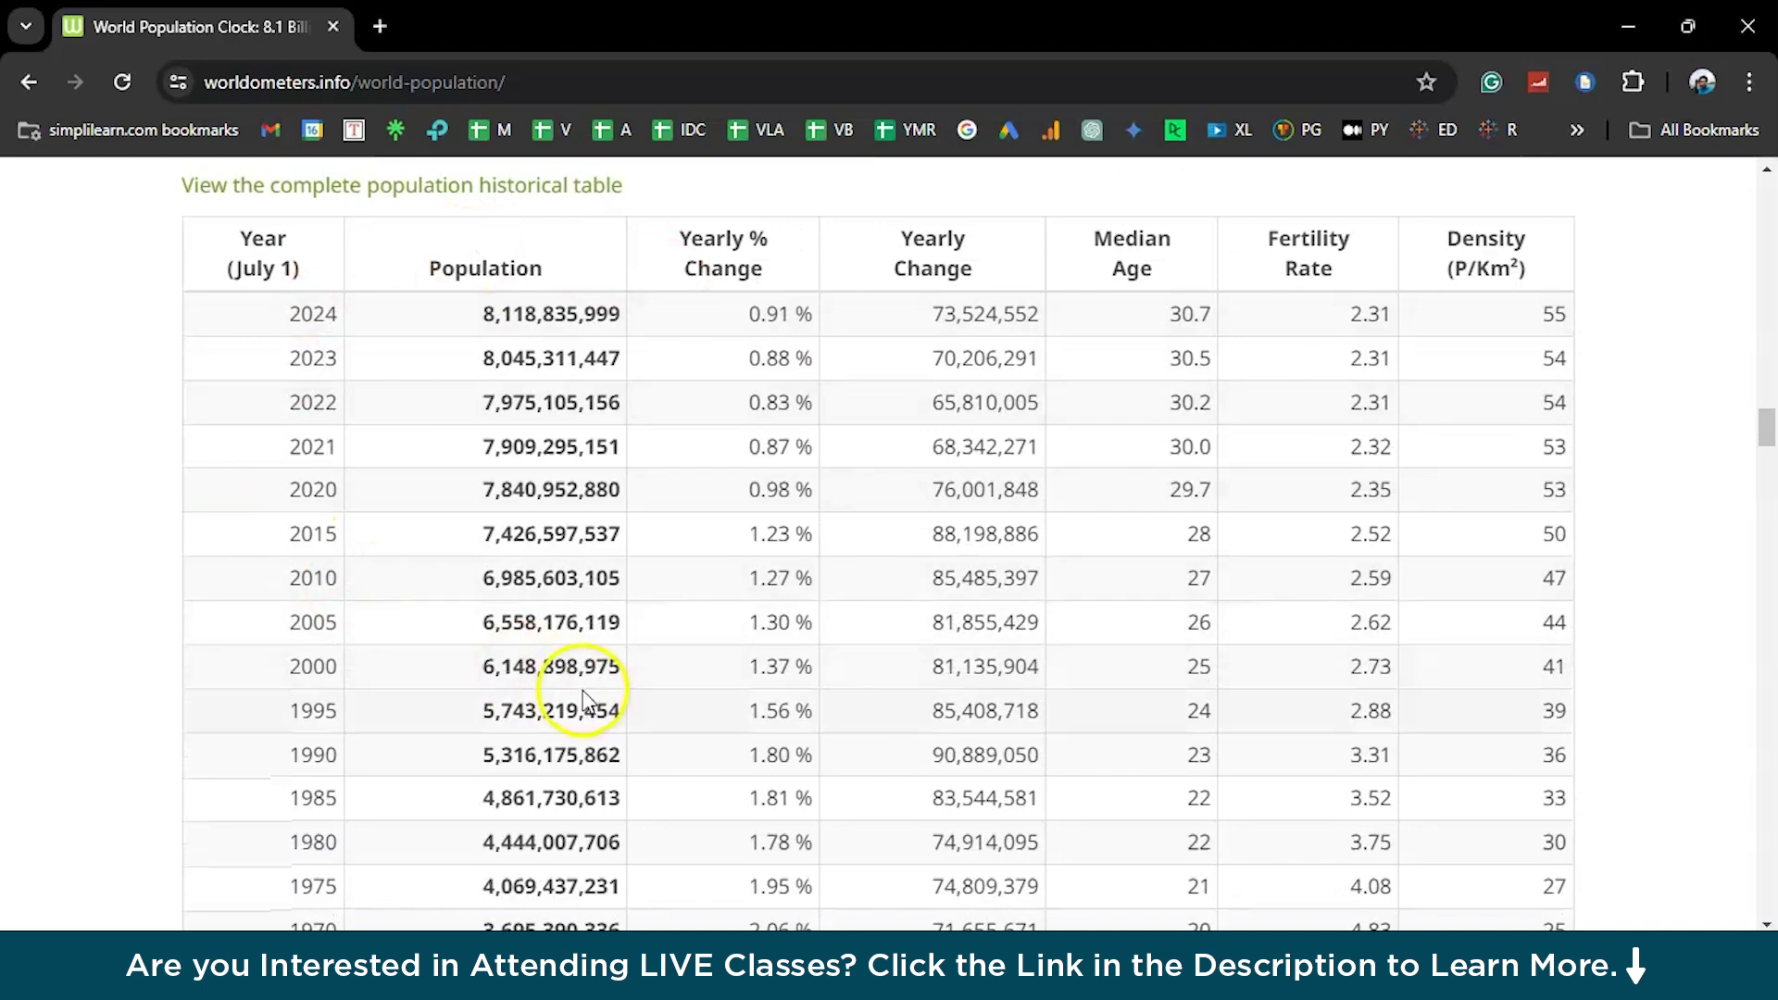
pyautogui.scroll(-10, 583, 697)
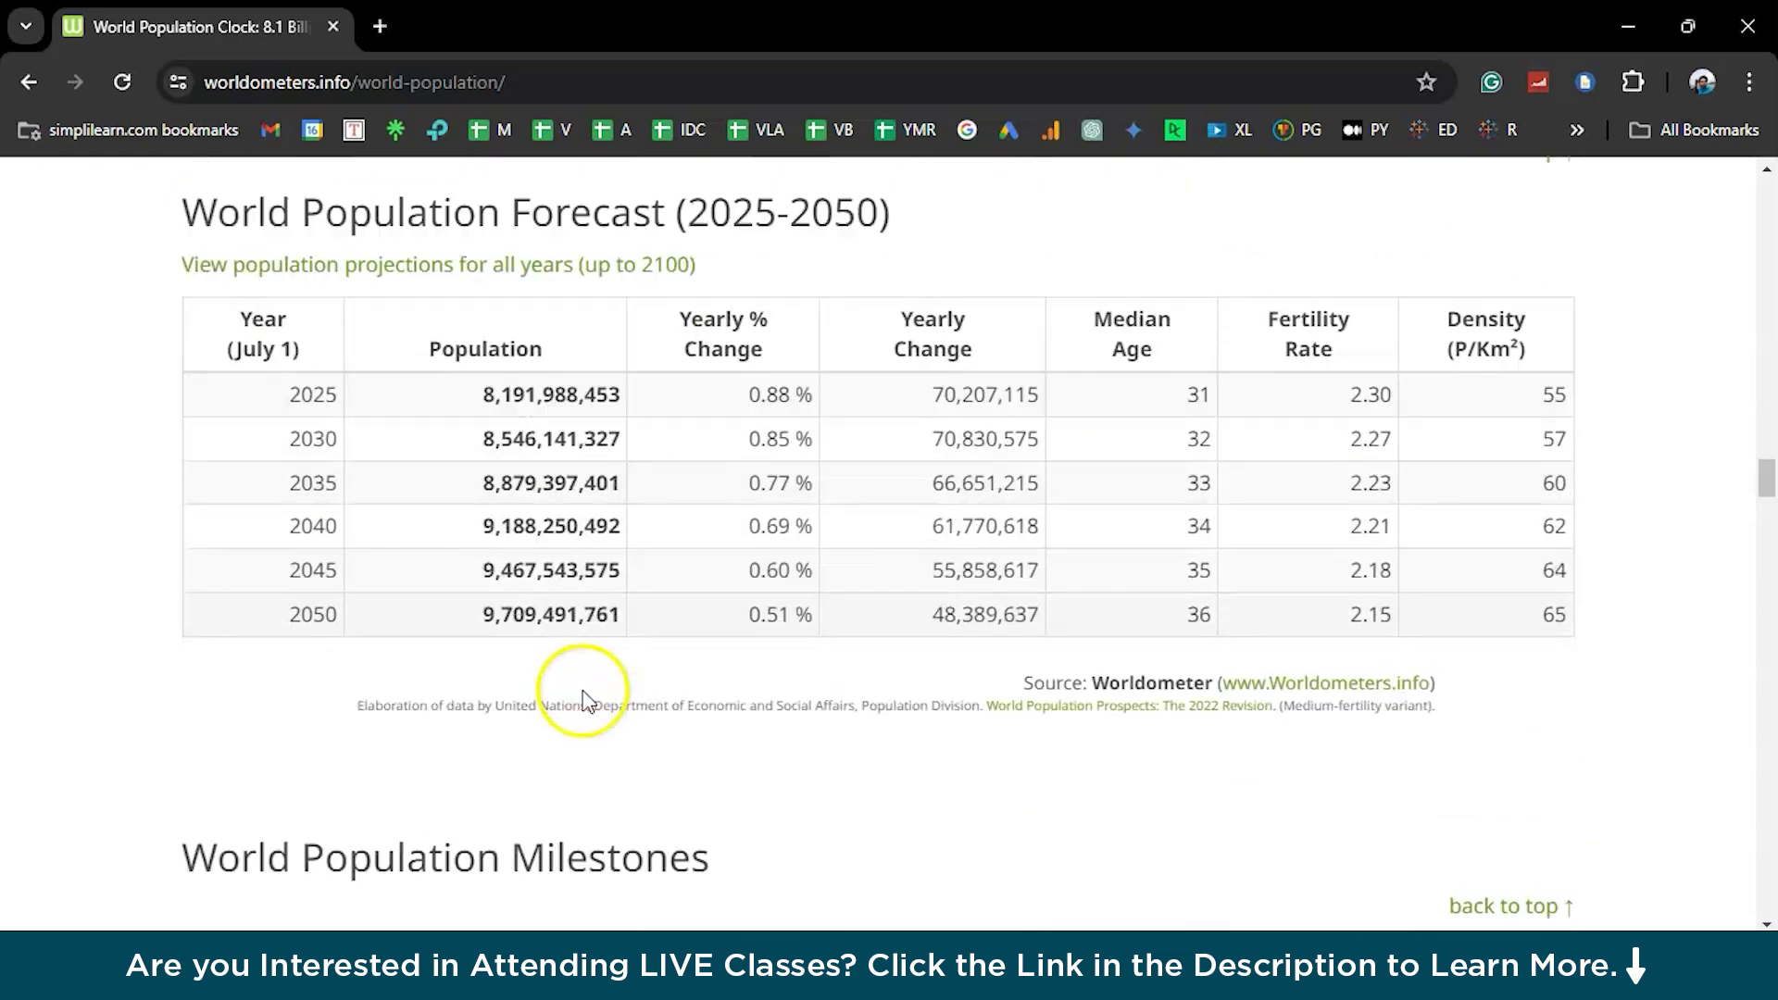
pyautogui.scroll(-4, 584, 694)
pyautogui.scroll(20, 584, 694)
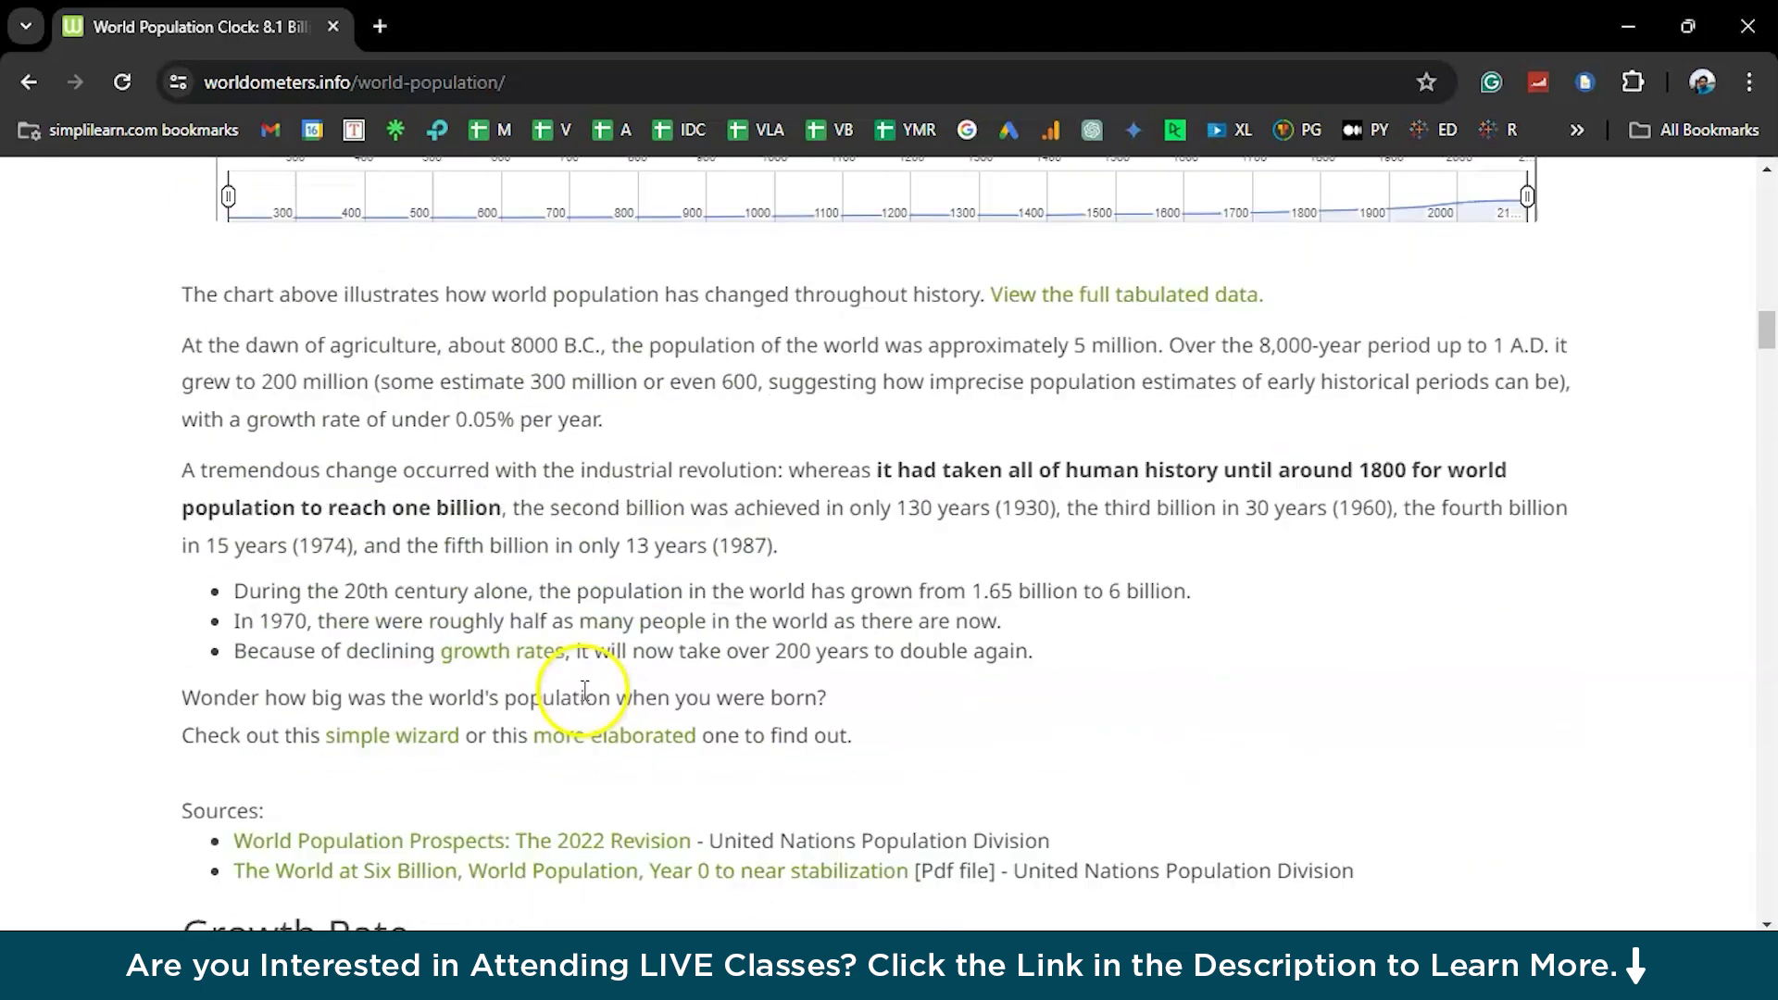
pyautogui.scroll(20, 583, 696)
pyautogui.scroll(-8, 585, 699)
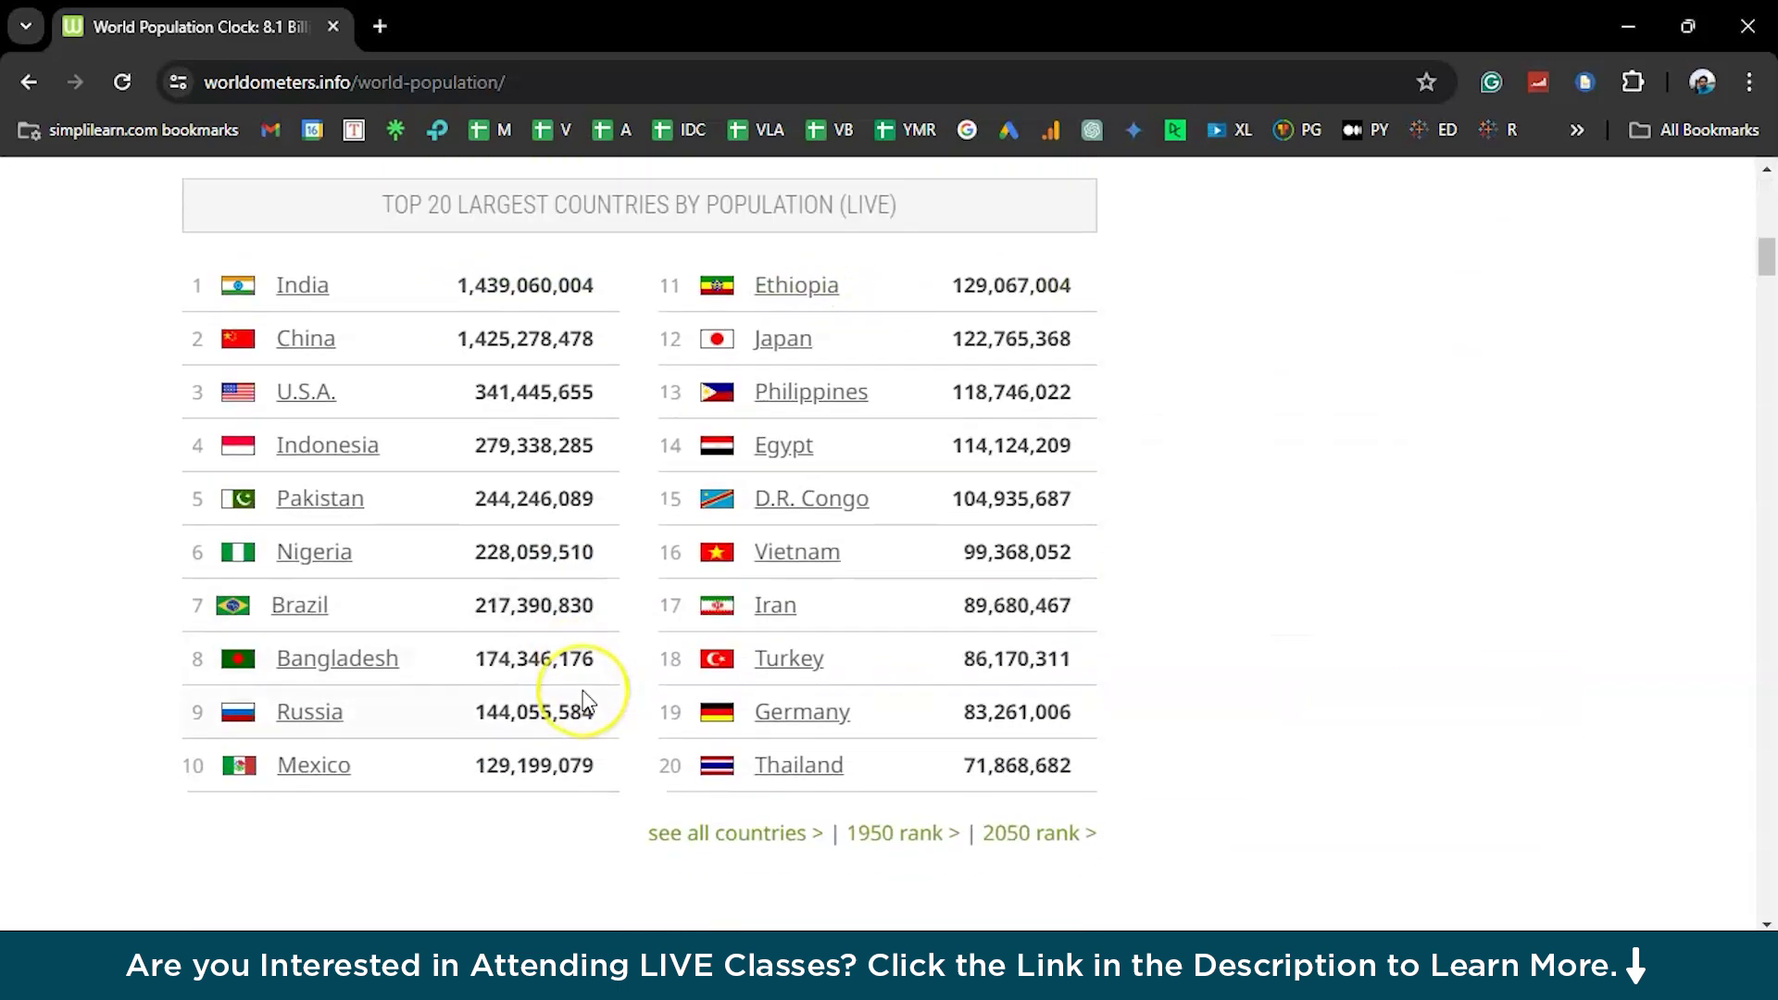
pyautogui.scroll(-3, 583, 701)
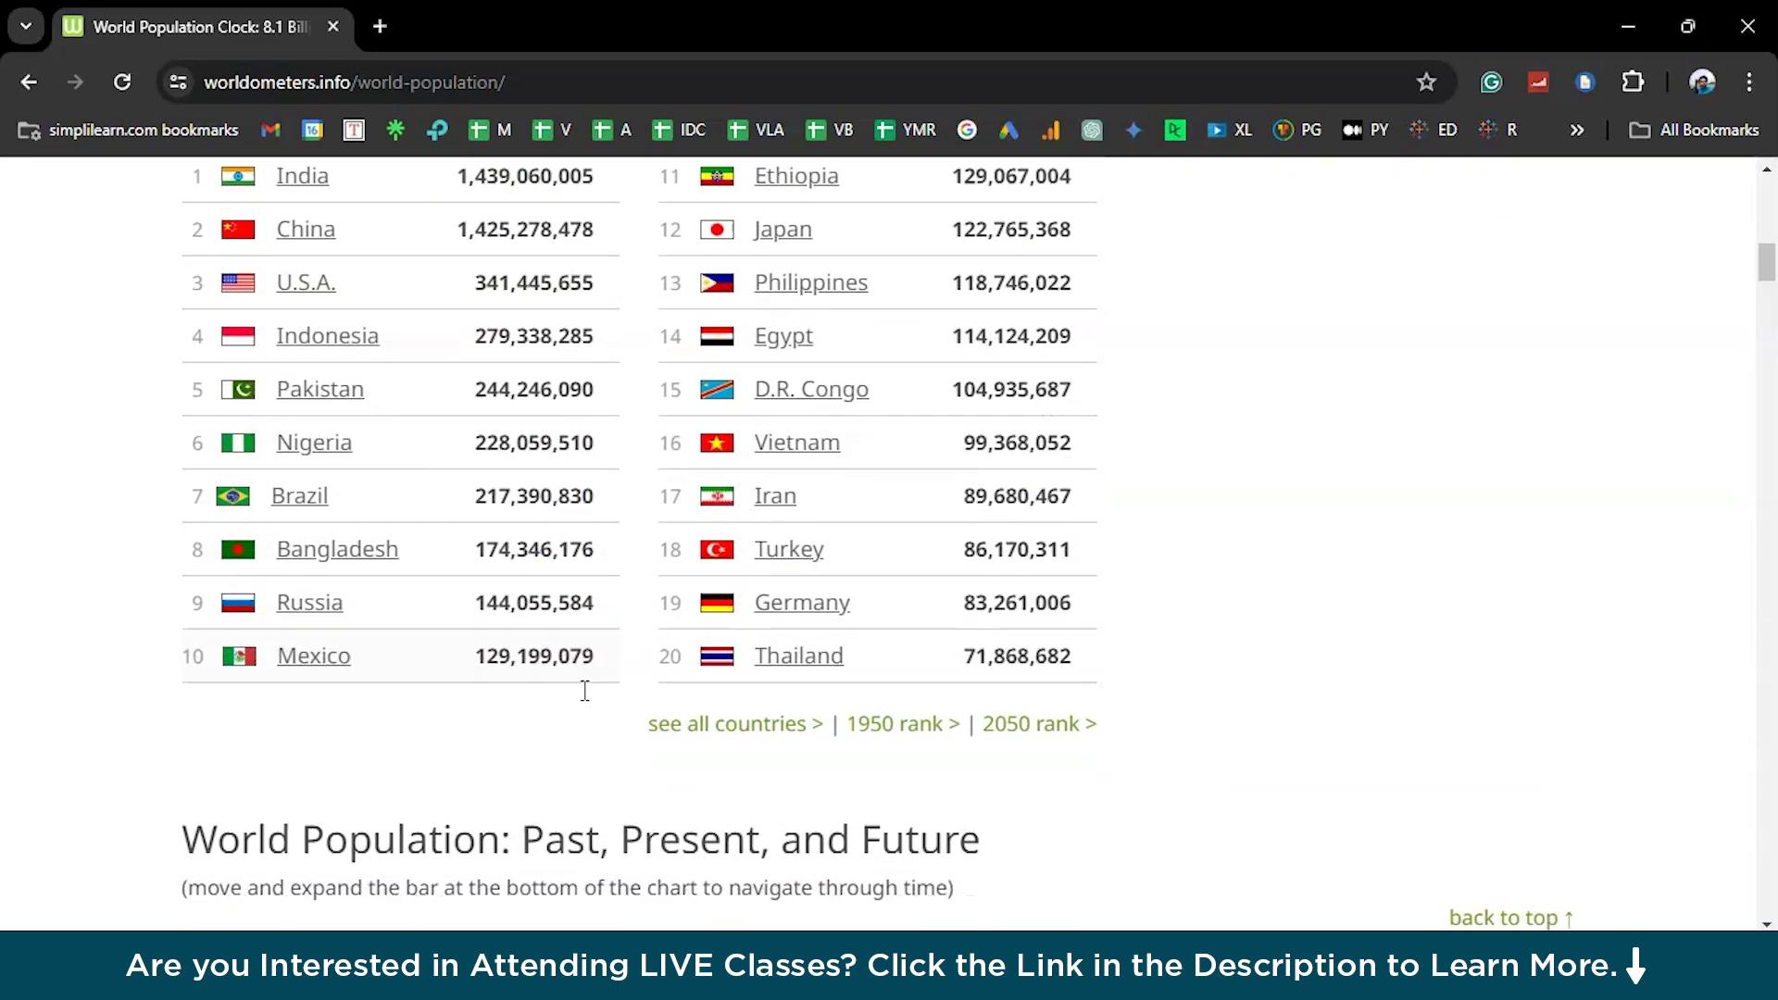
pyautogui.scroll(-7, 584, 695)
# - Back in Power BI, preview Tables 1–3 and leave only Table 4, the population history, ticked
pyautogui.hotkey('alt', 'Tab')
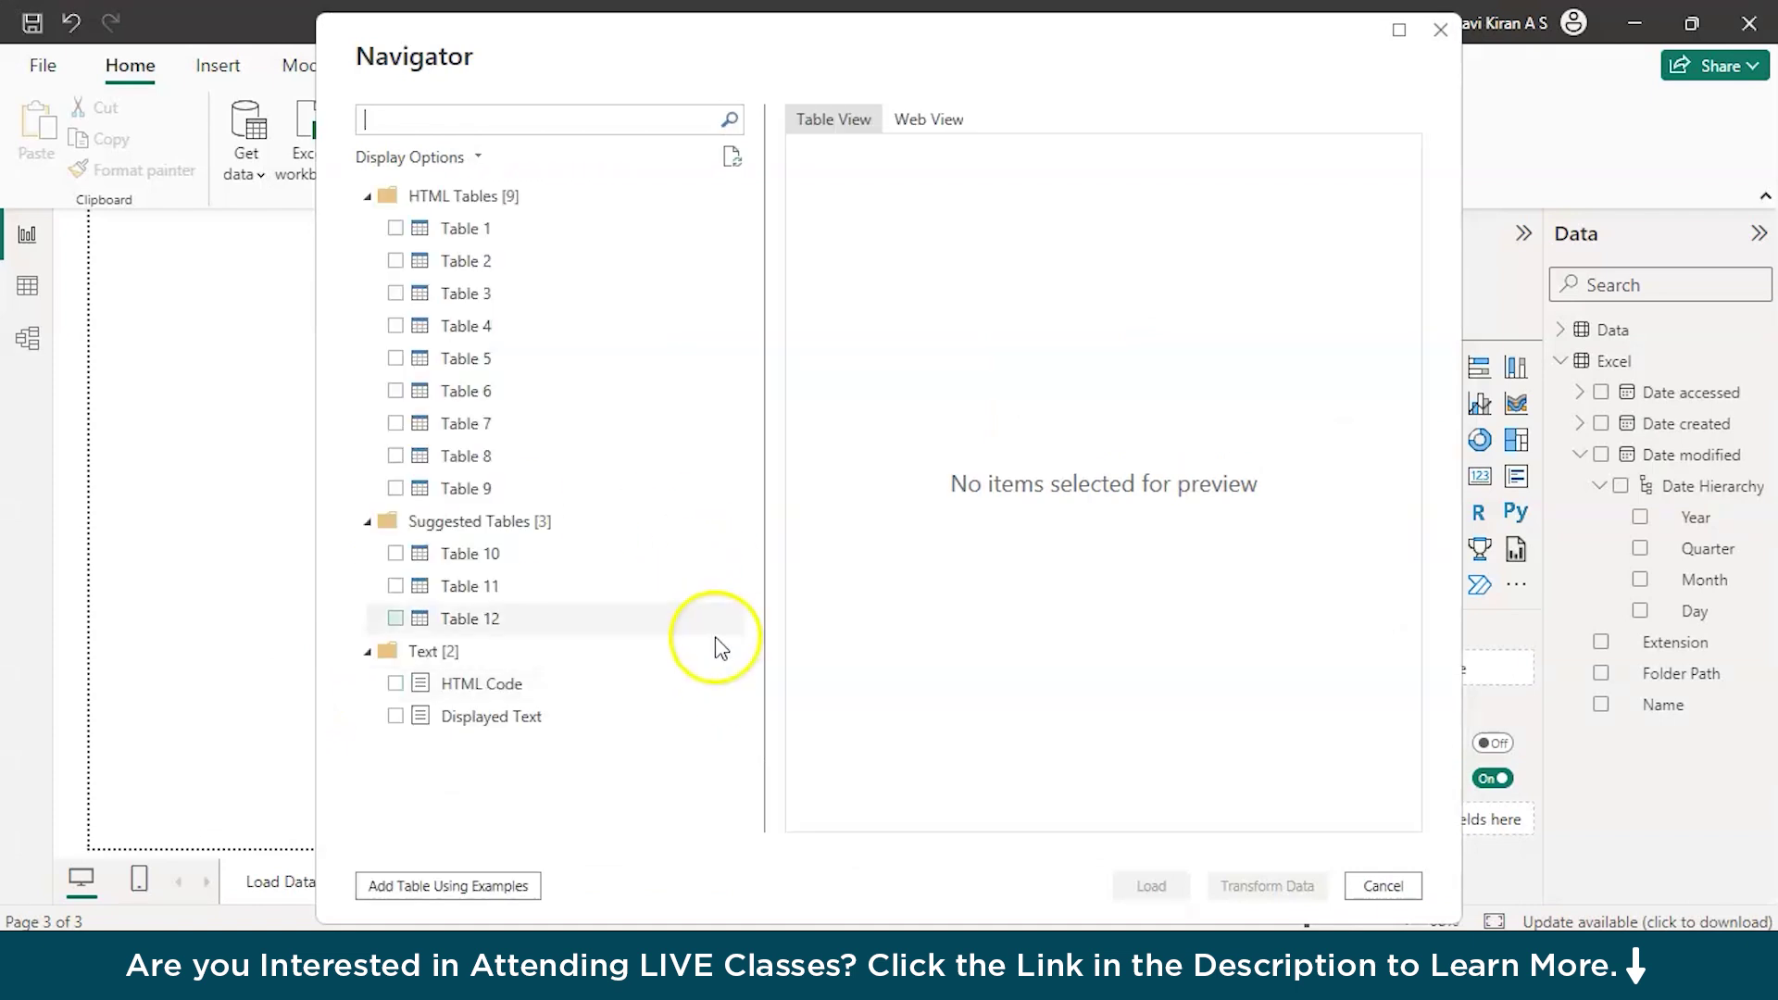
pyautogui.click(395, 230)
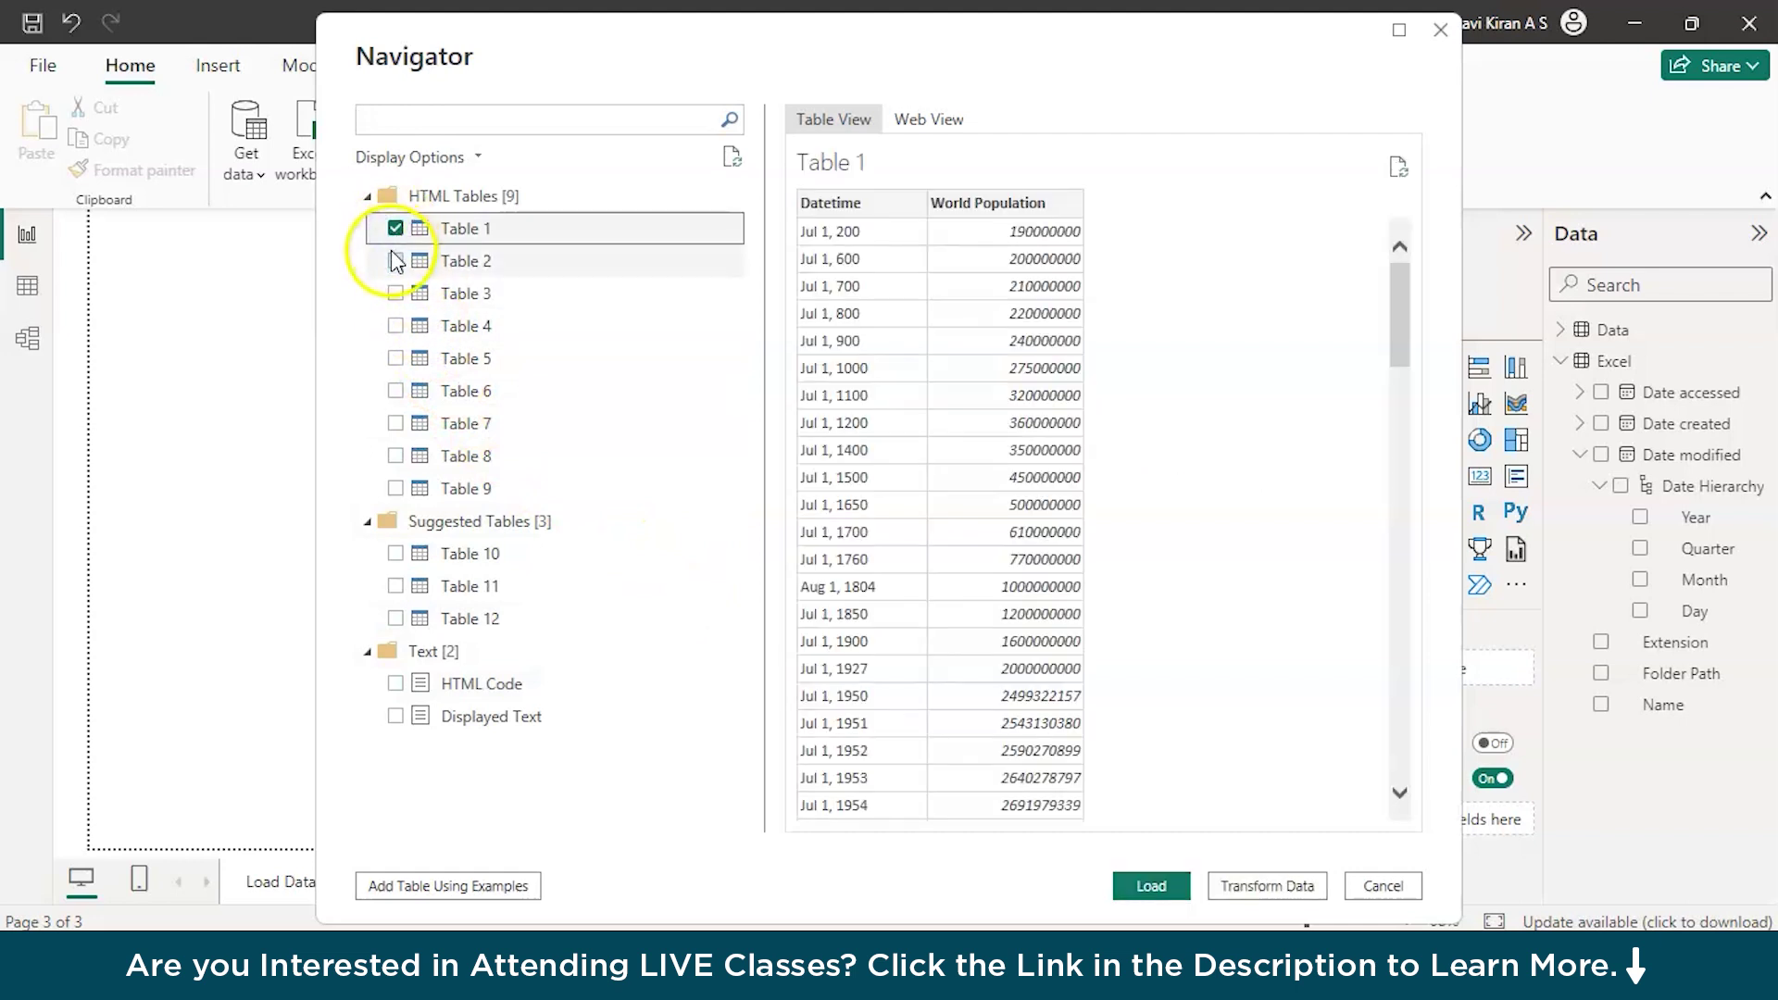
pyautogui.click(396, 261)
pyautogui.click(395, 229)
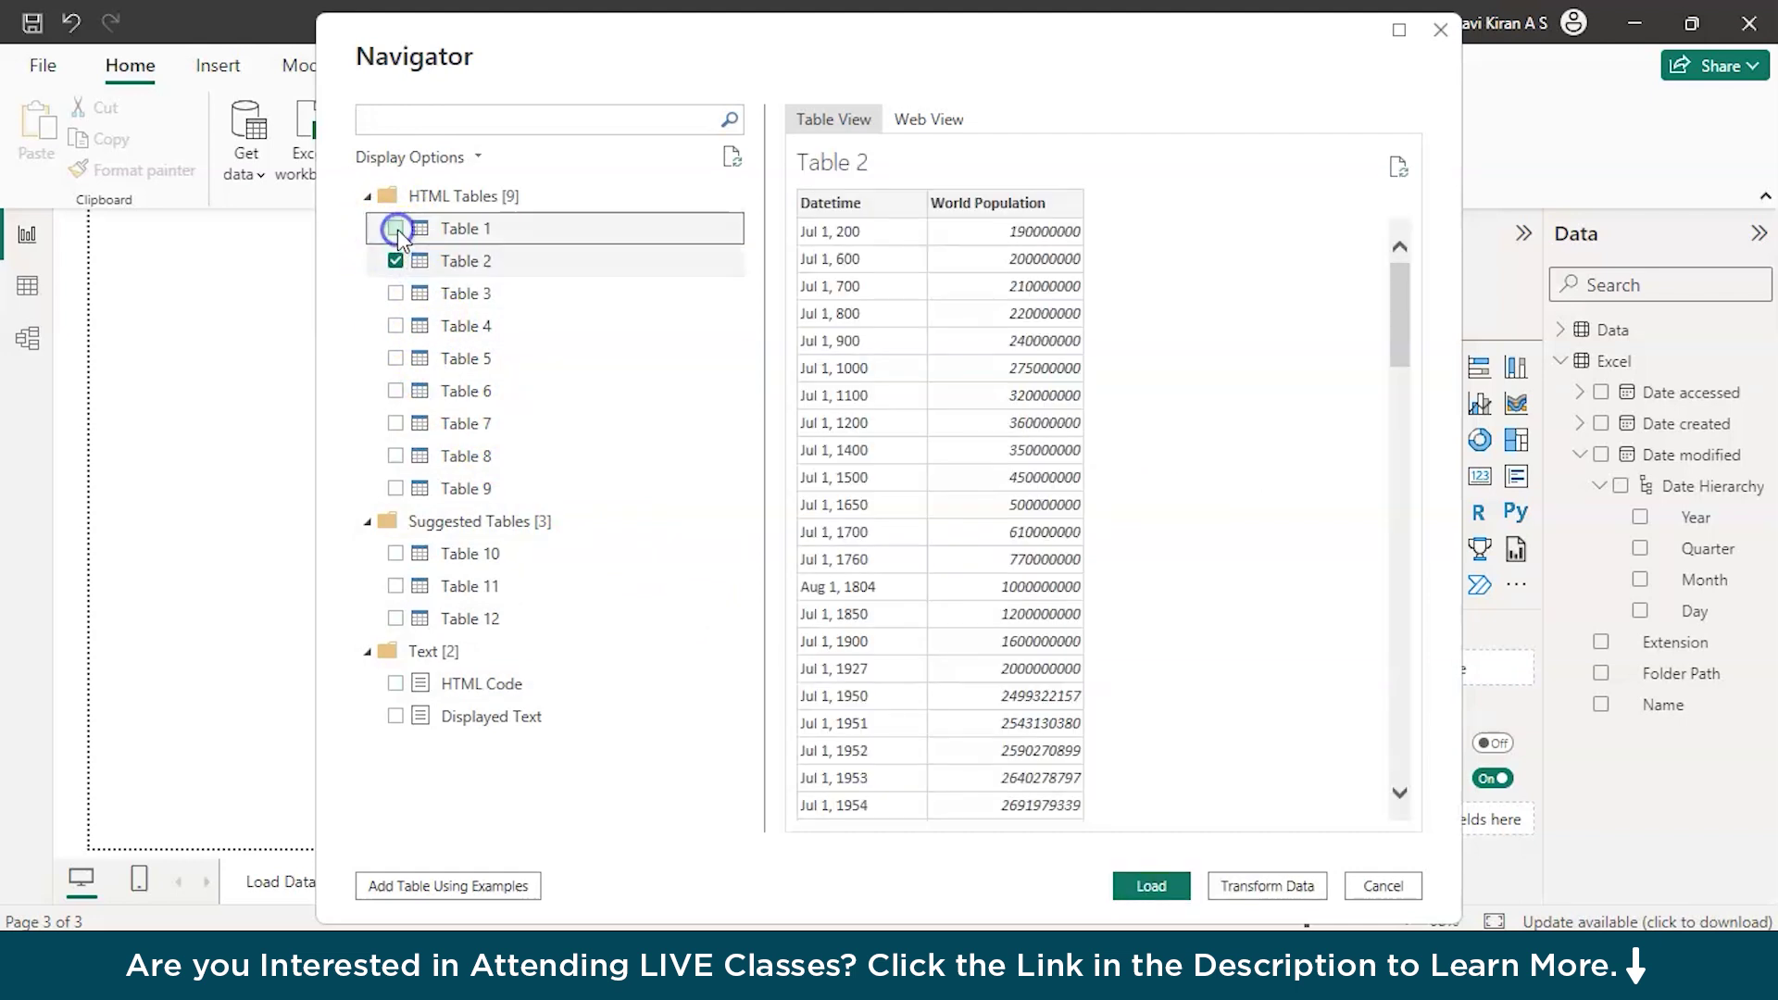
pyautogui.click(395, 261)
pyautogui.click(396, 294)
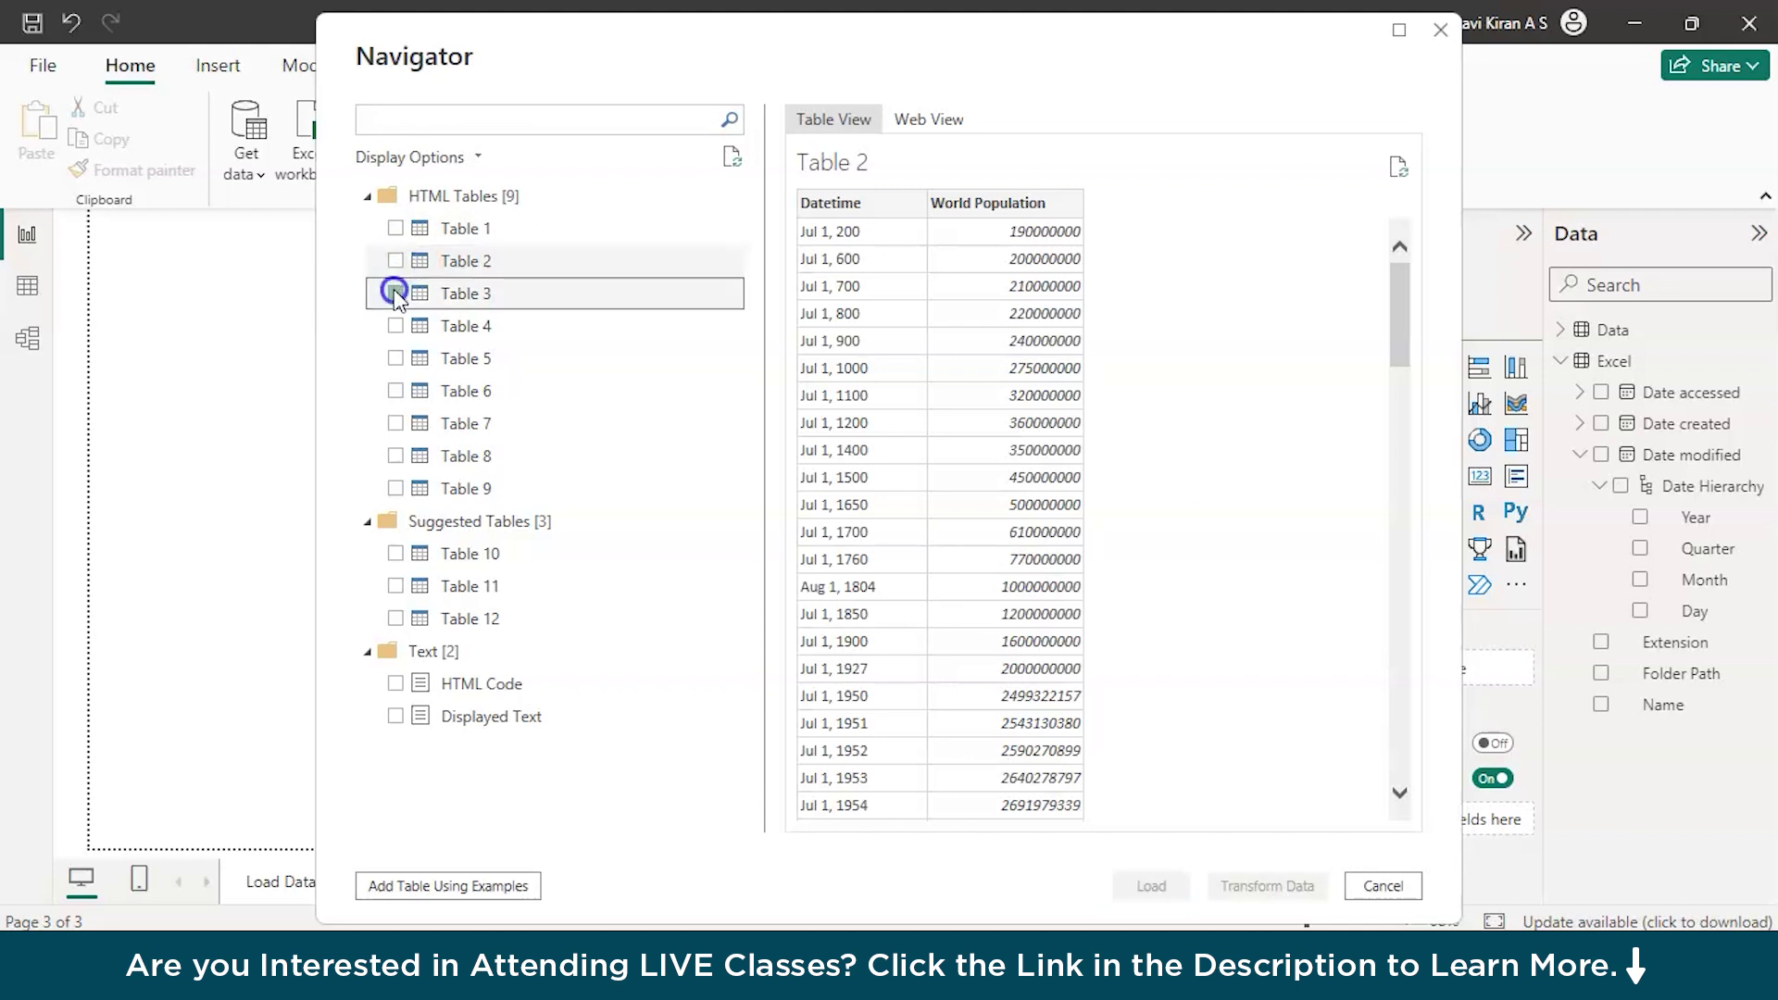
pyautogui.click(396, 326)
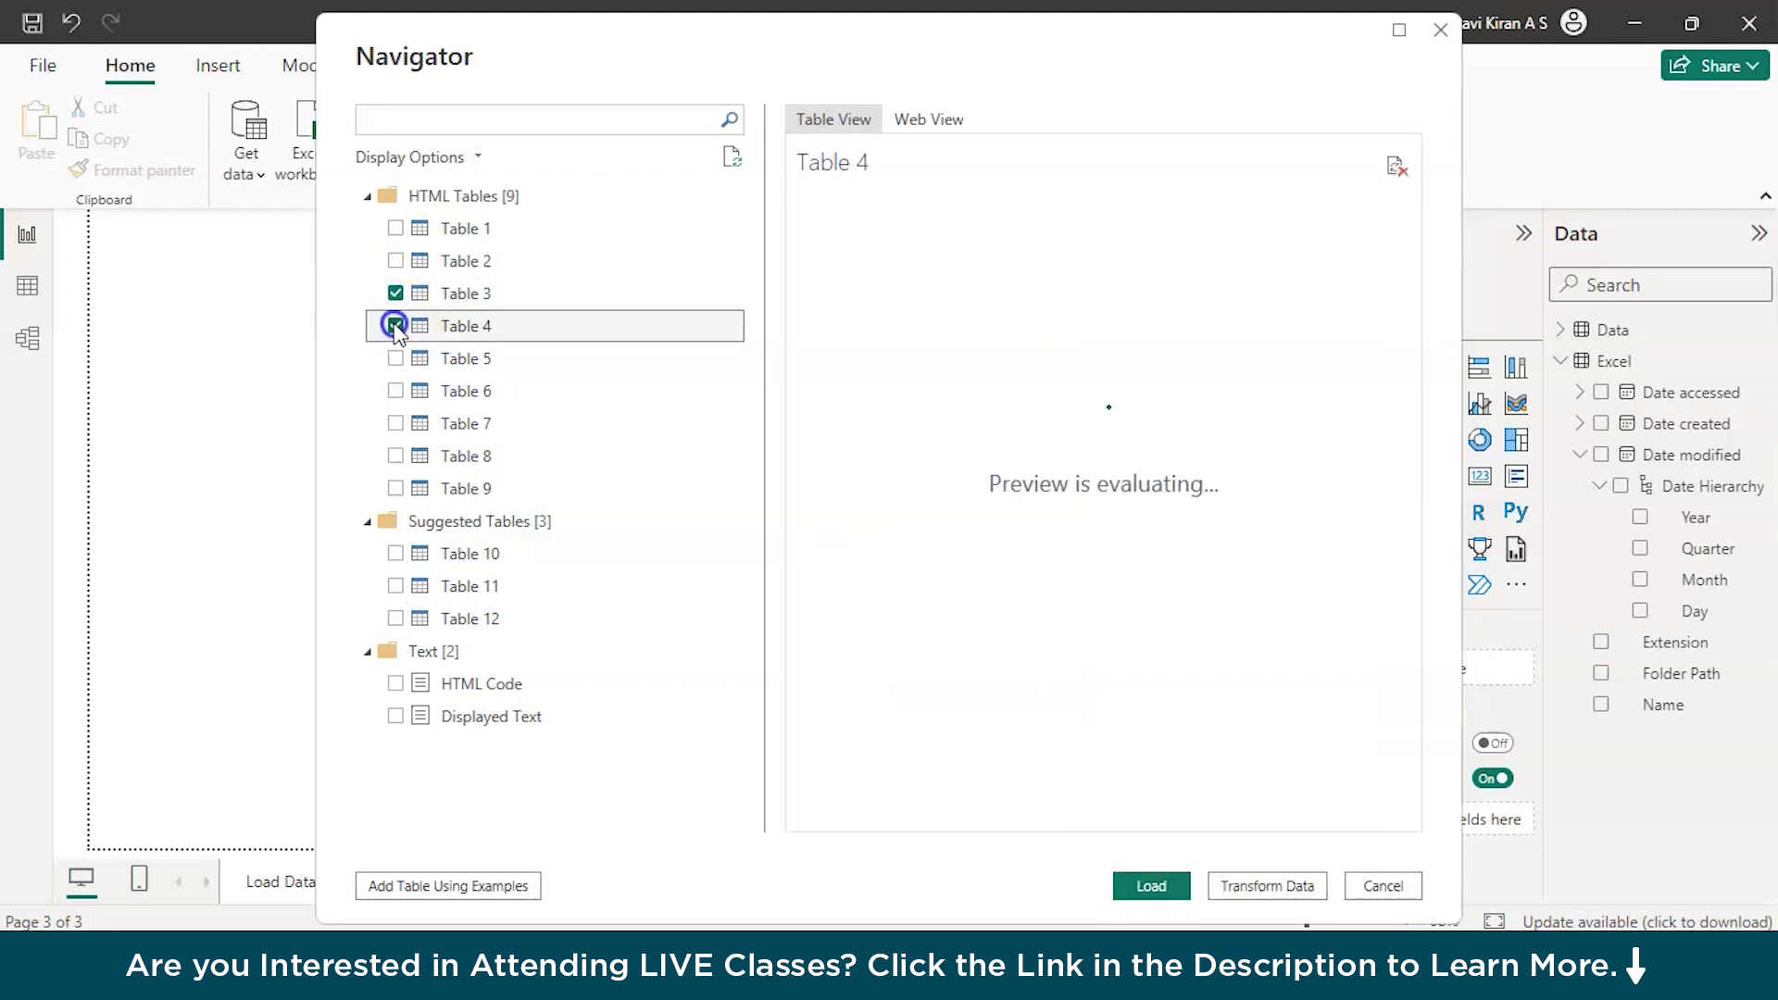
pyautogui.click(396, 293)
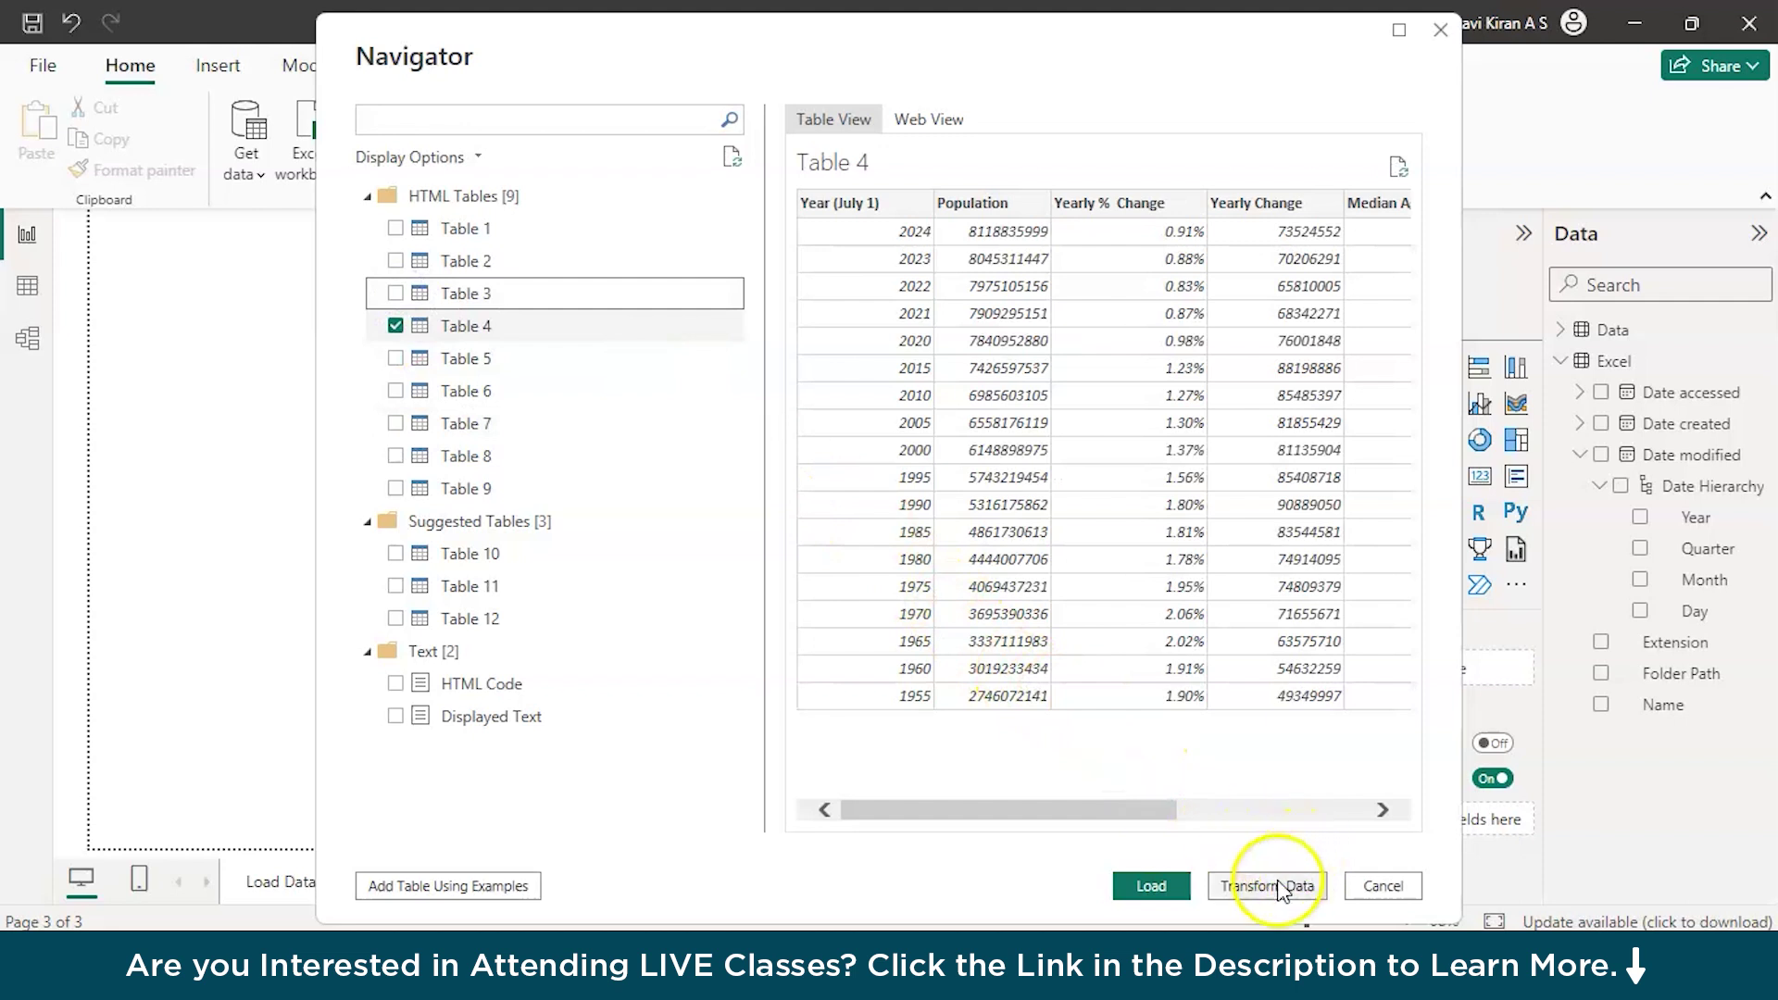
# - Scroll sideways through Table 4's preview of world population by year, 1955–2024
pyautogui.hscroll(5, 1257, 501)
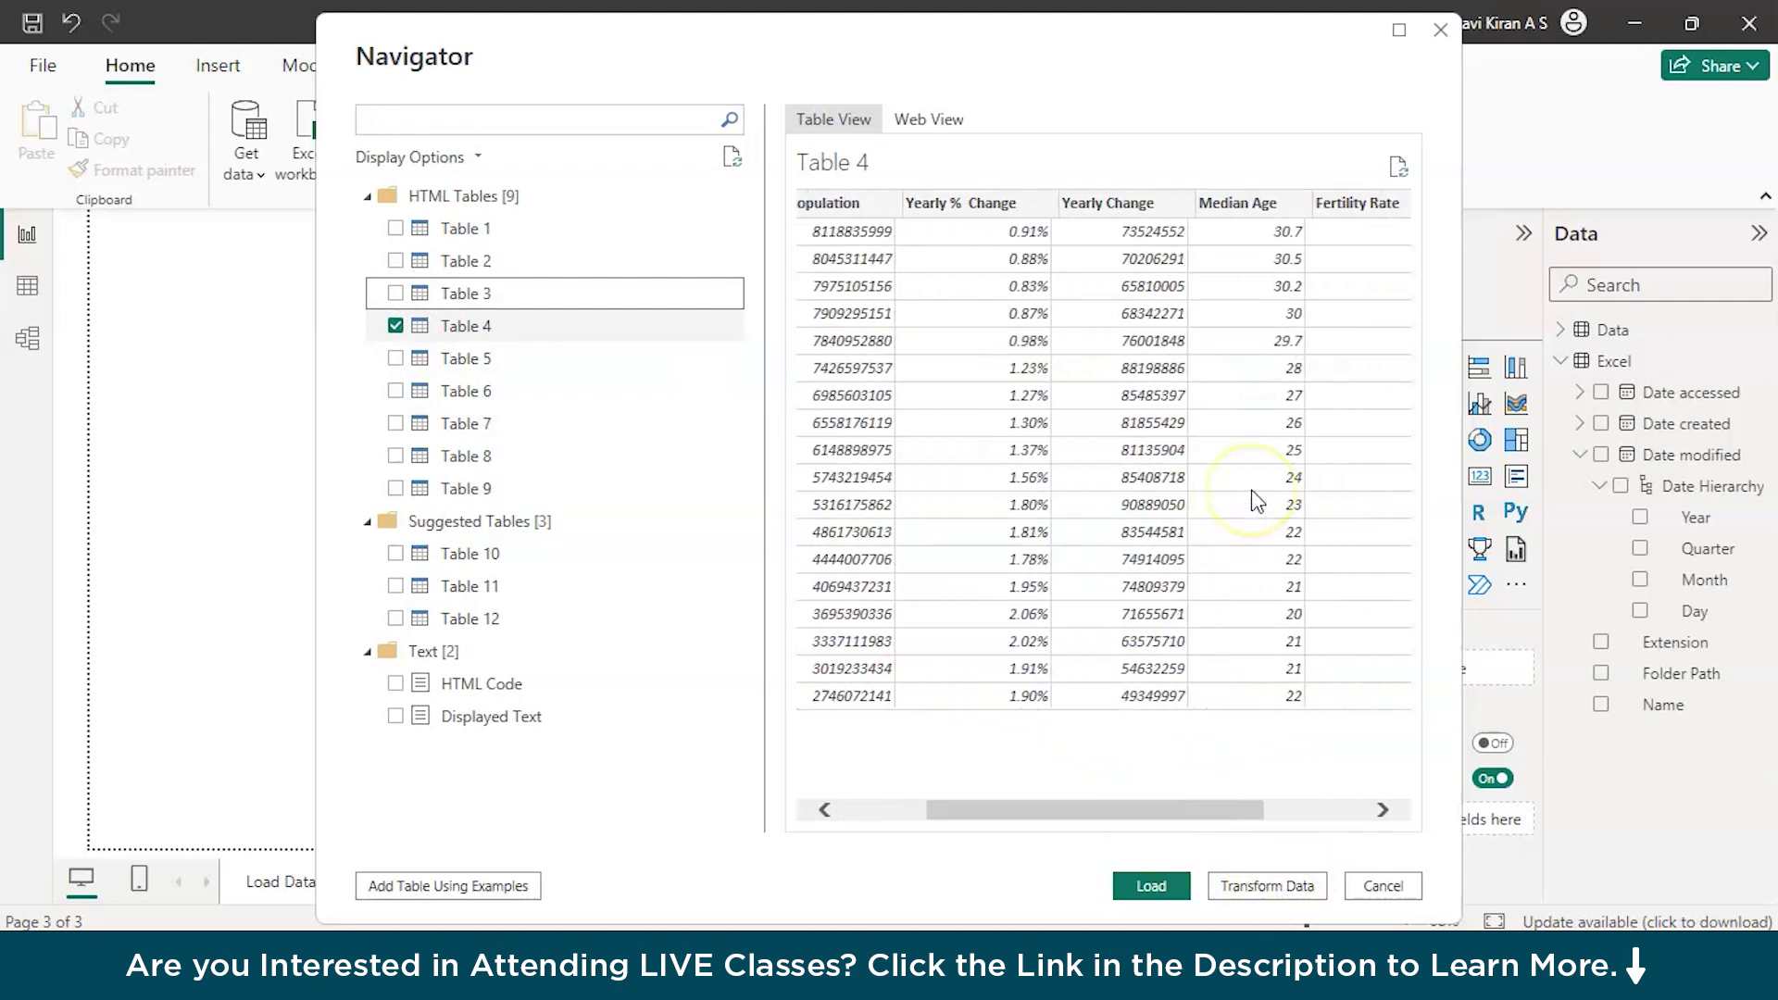
pyautogui.hscroll(3, 1257, 502)
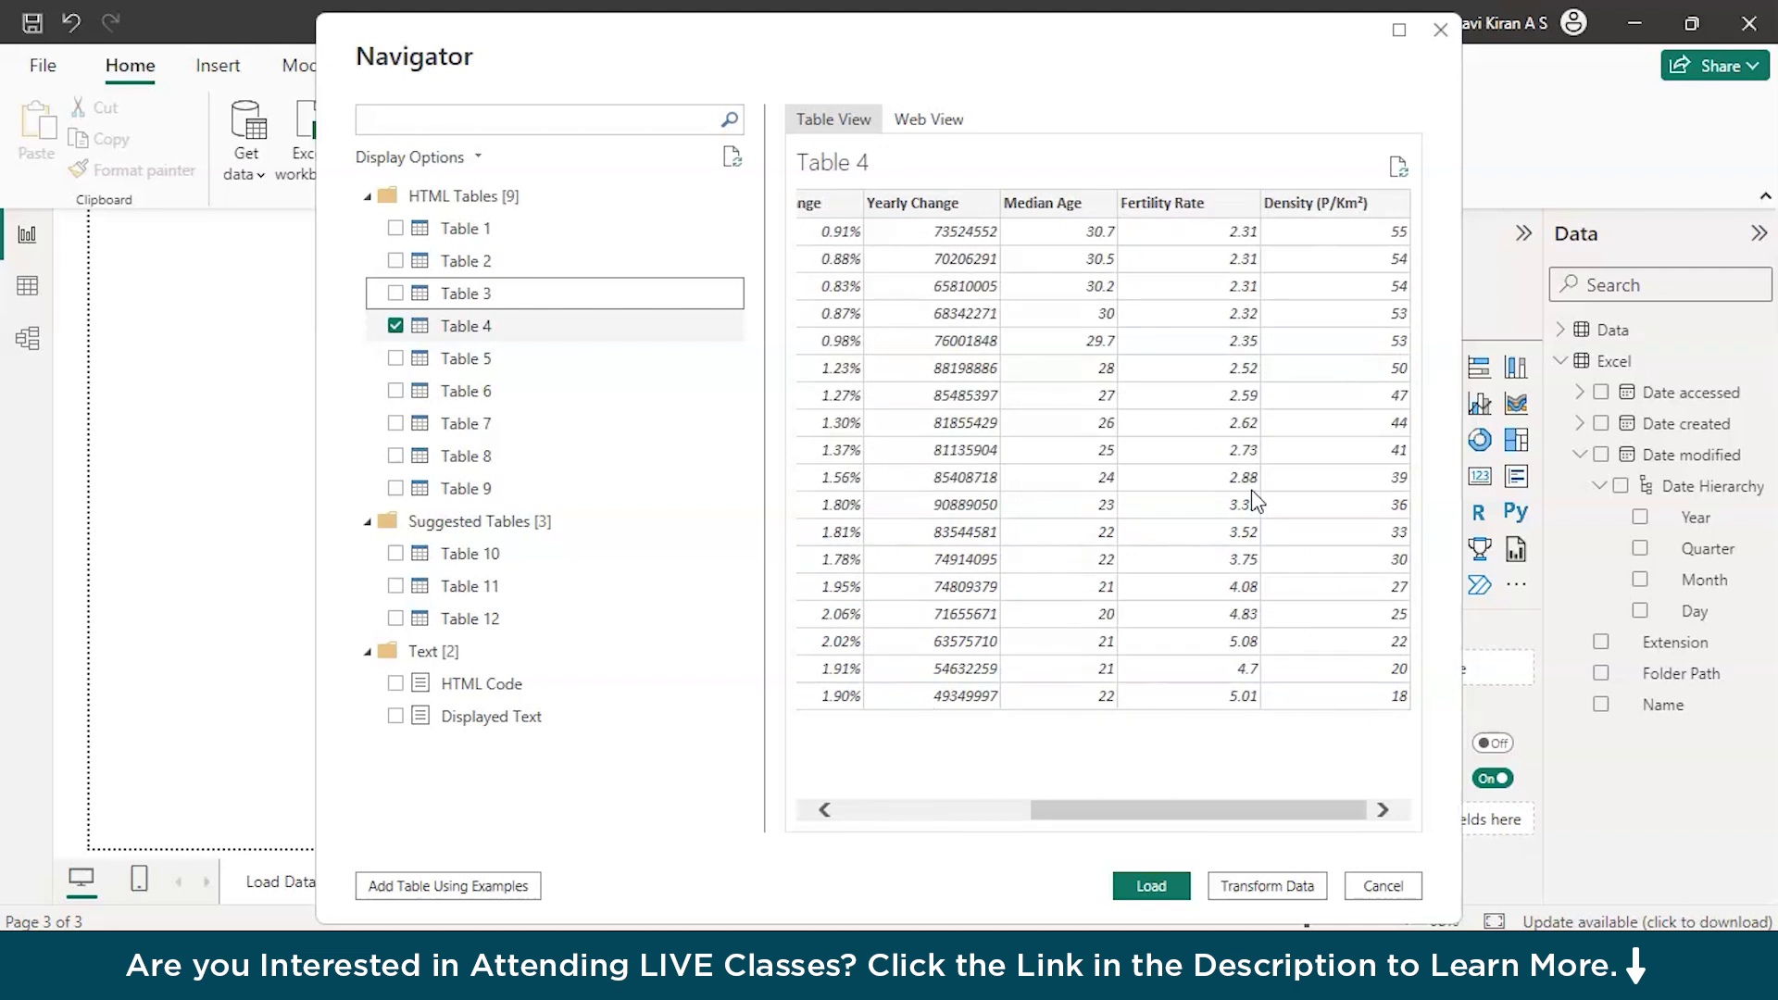
pyautogui.hscroll(-8, 1257, 501)
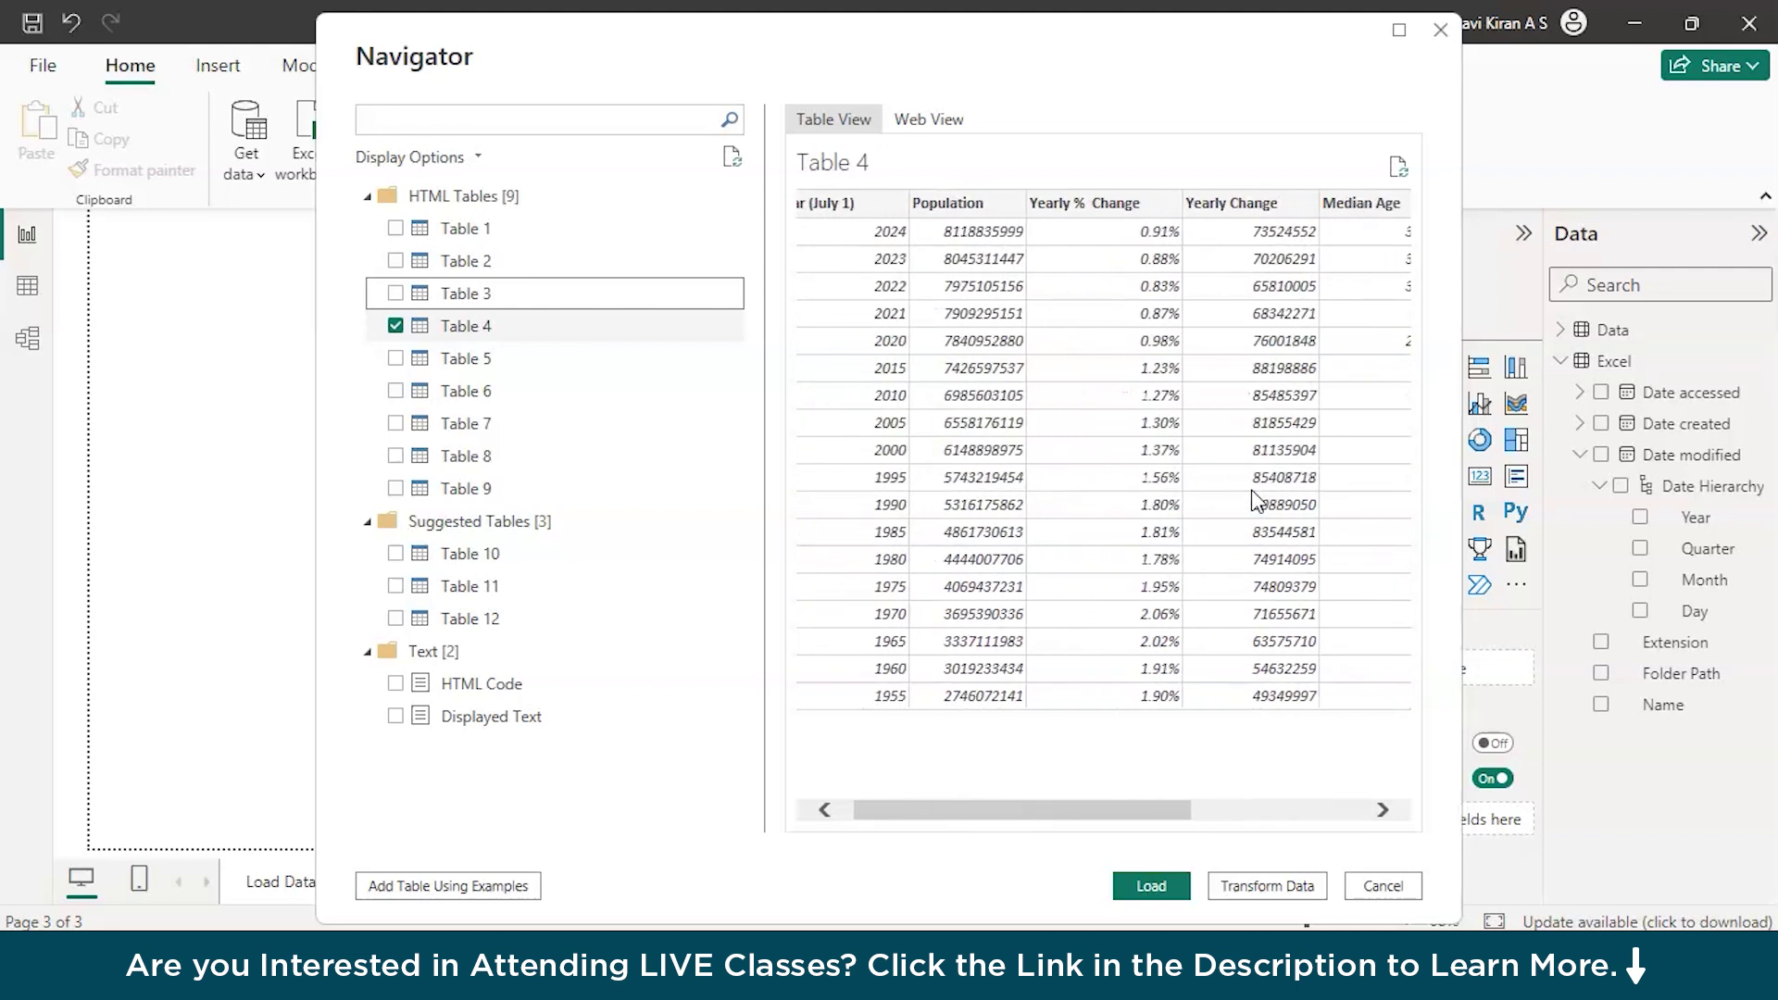
pyautogui.hscroll(1, 1257, 501)
pyautogui.hscroll(-1, 1257, 501)
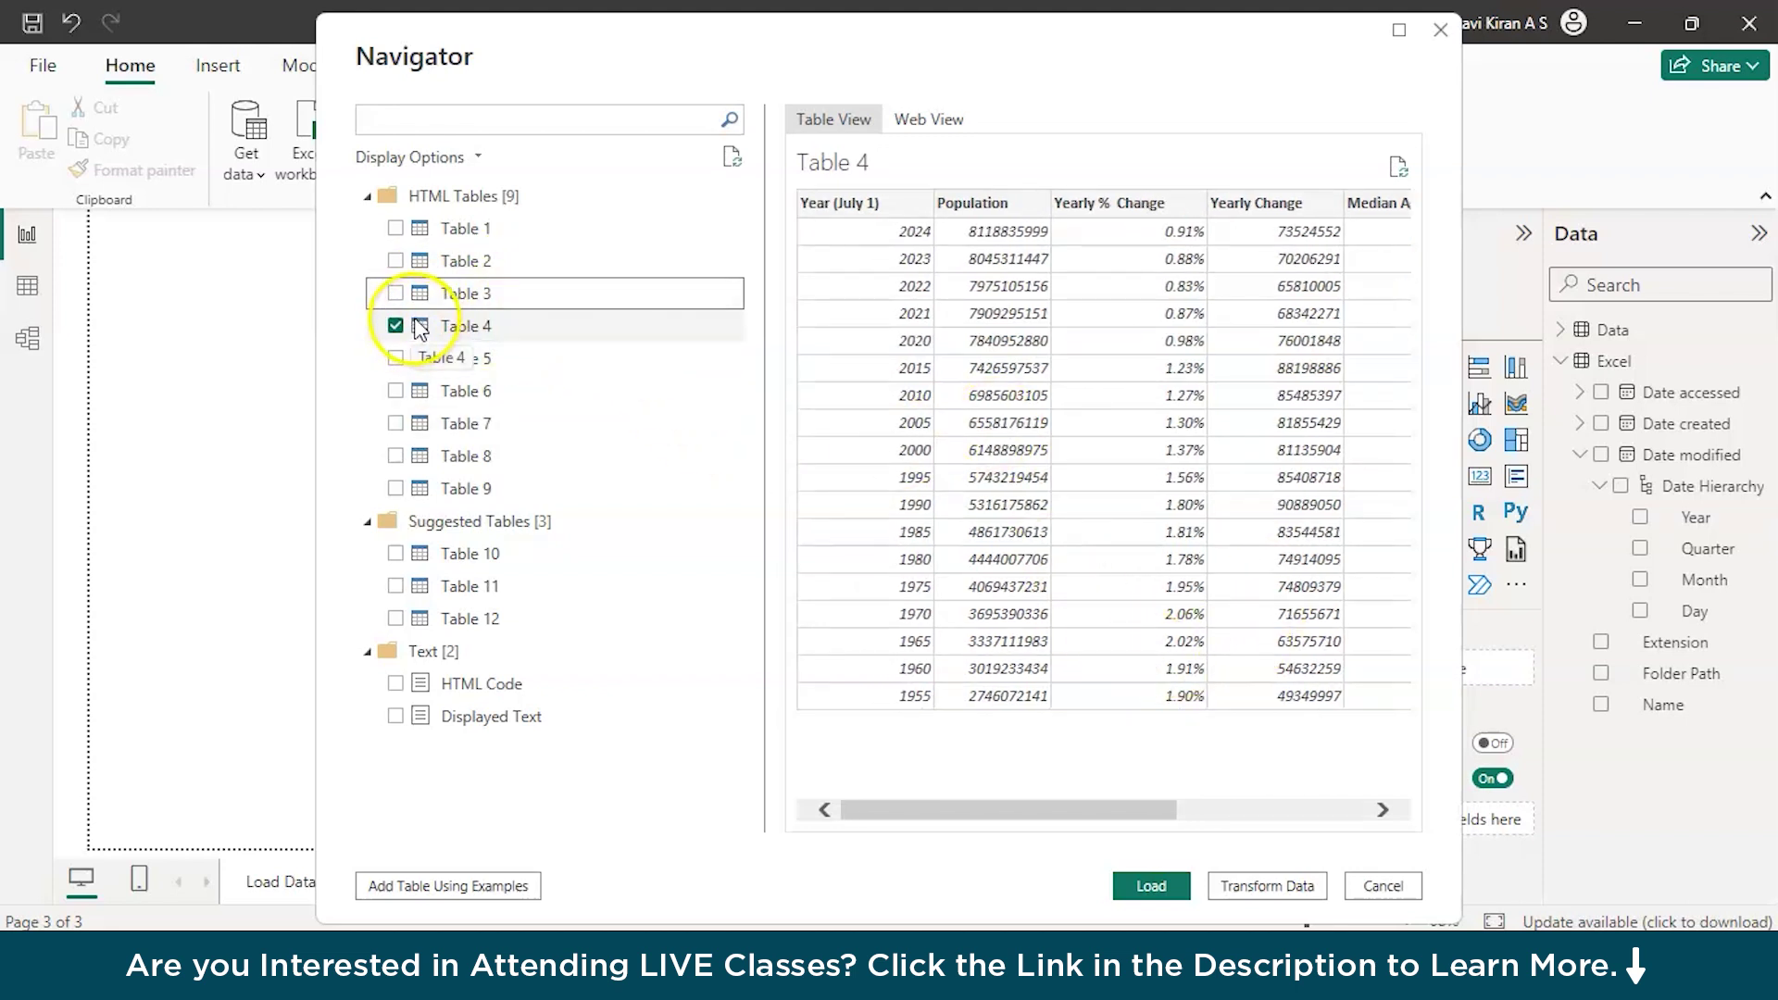
# - Load Table 4, which fails because the column 'Year (July 1)' isn't found
pyautogui.click(1149, 885)
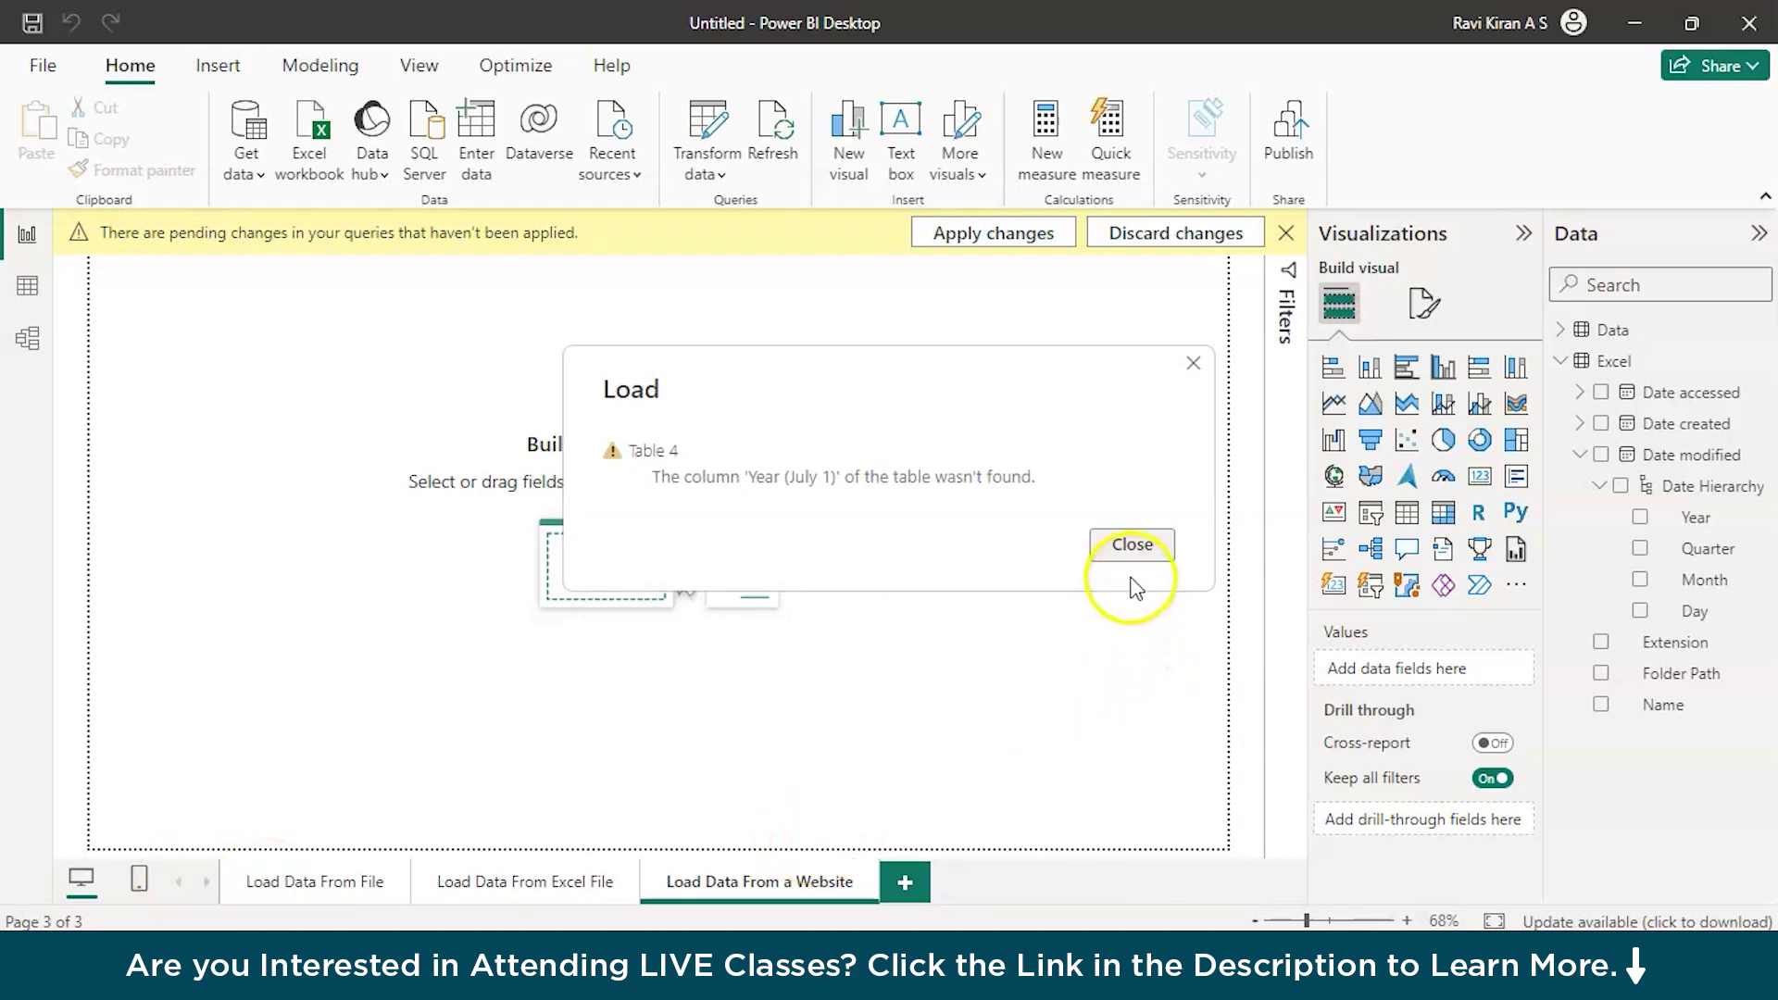
# - Dismiss the error, re-import from the pasted Worldometer URL, and load Table 12 with Column1–Column5
pyautogui.click(1142, 550)
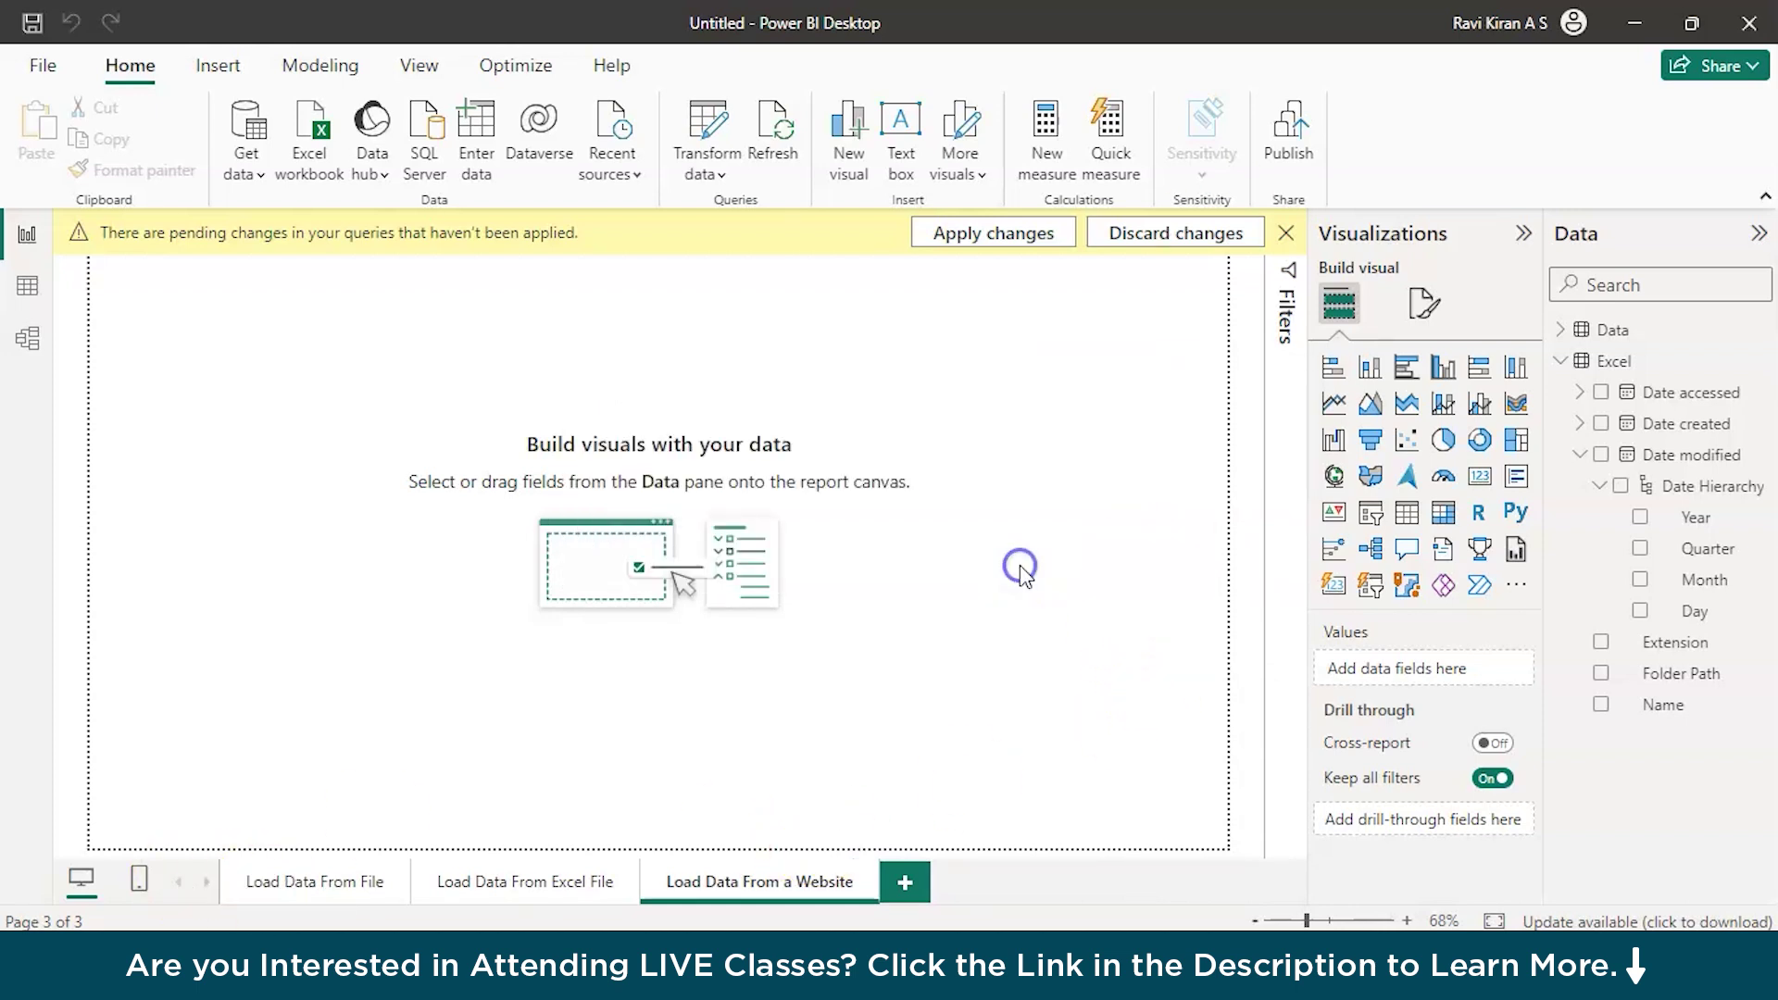
pyautogui.click(265, 152)
pyautogui.click(309, 561)
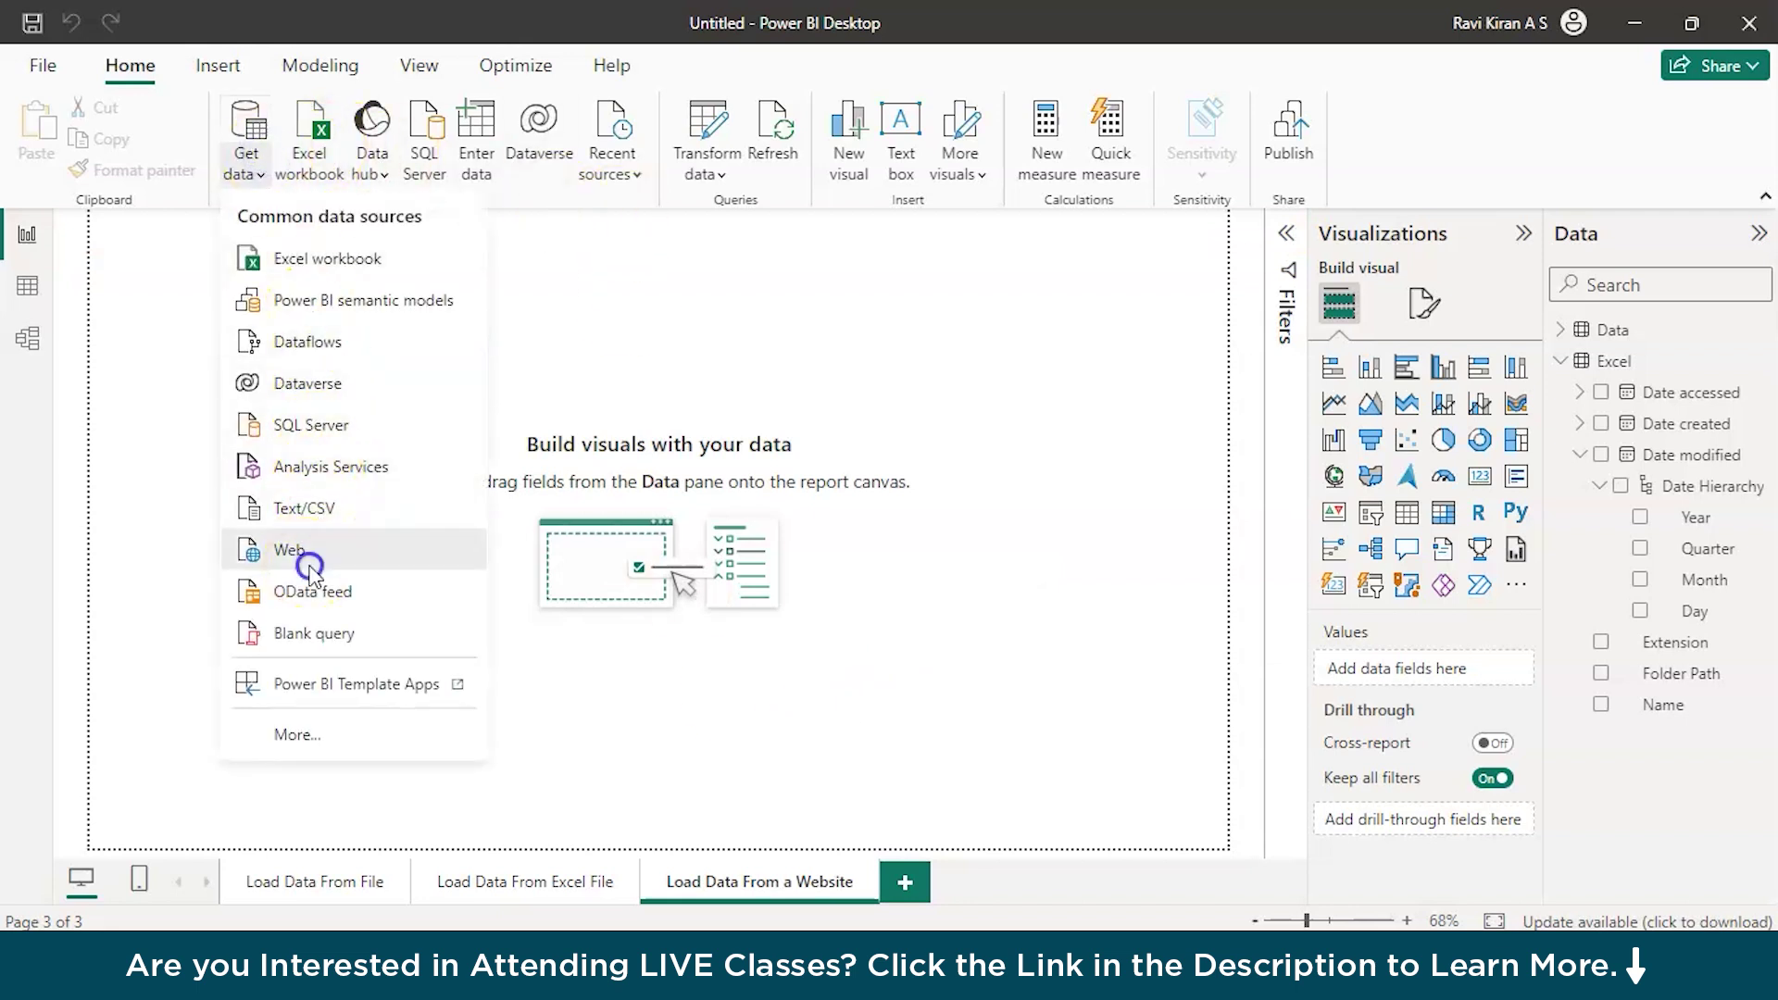
pyautogui.write('https://www.worldometers.info/world-population/')
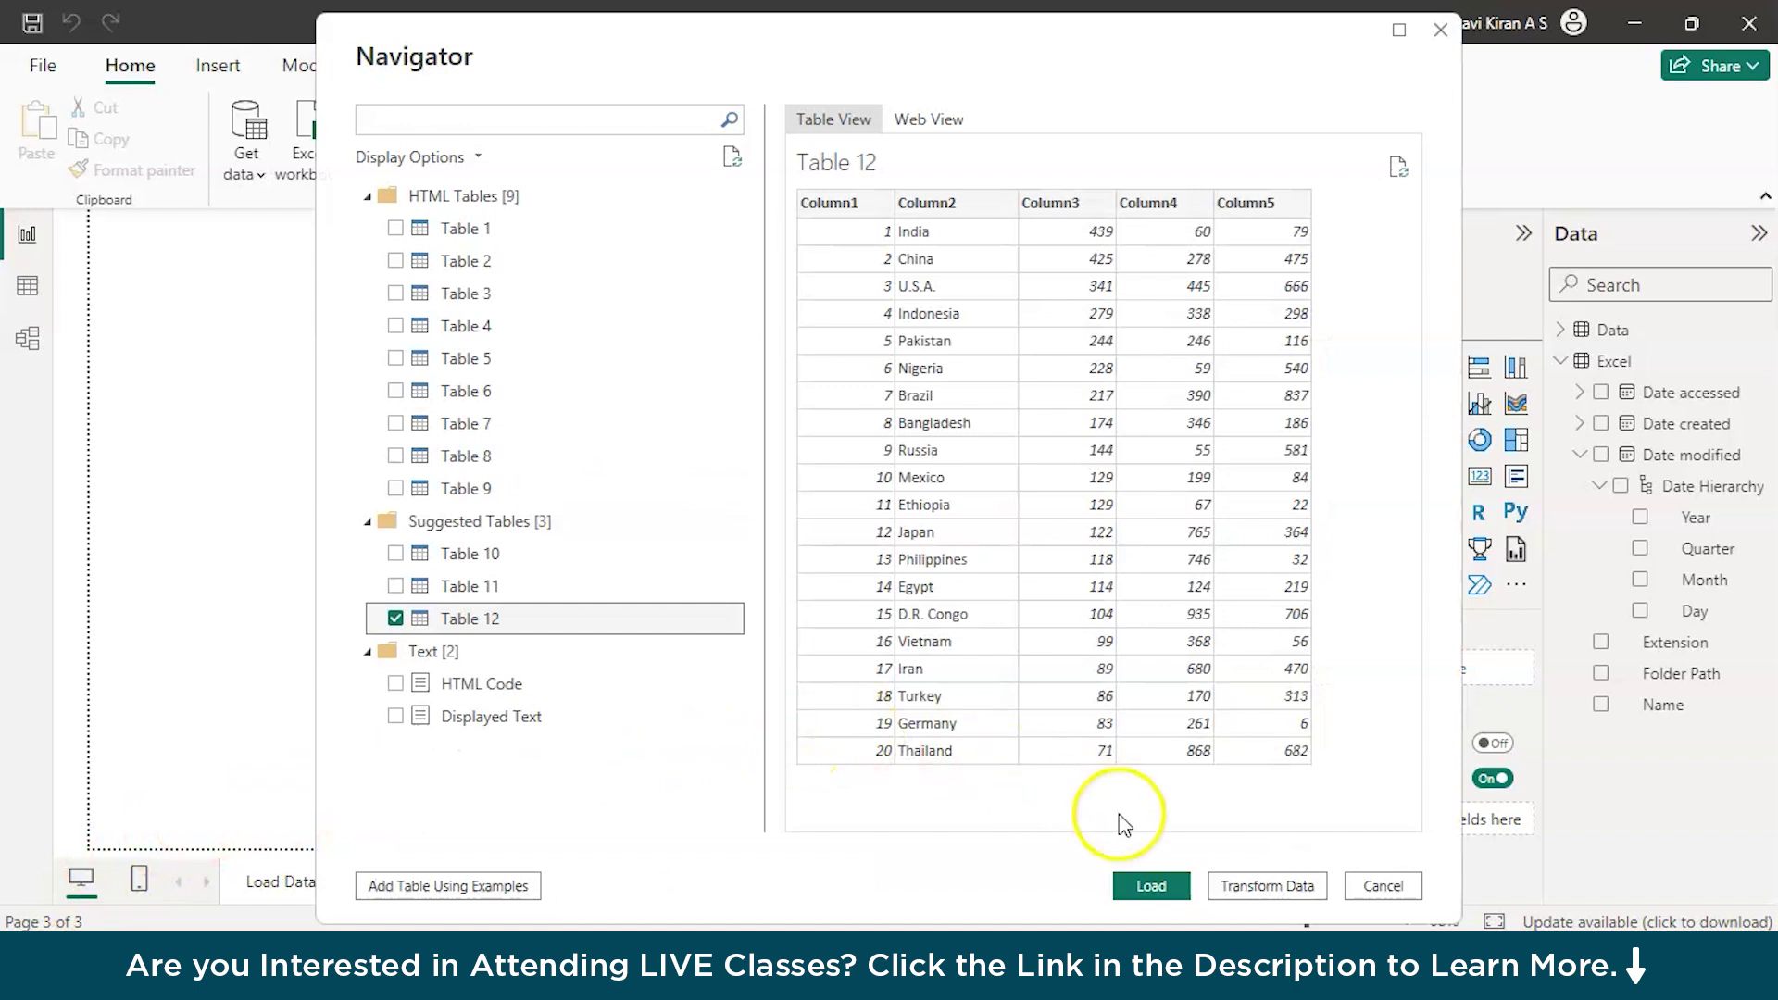
pyautogui.click(1152, 886)
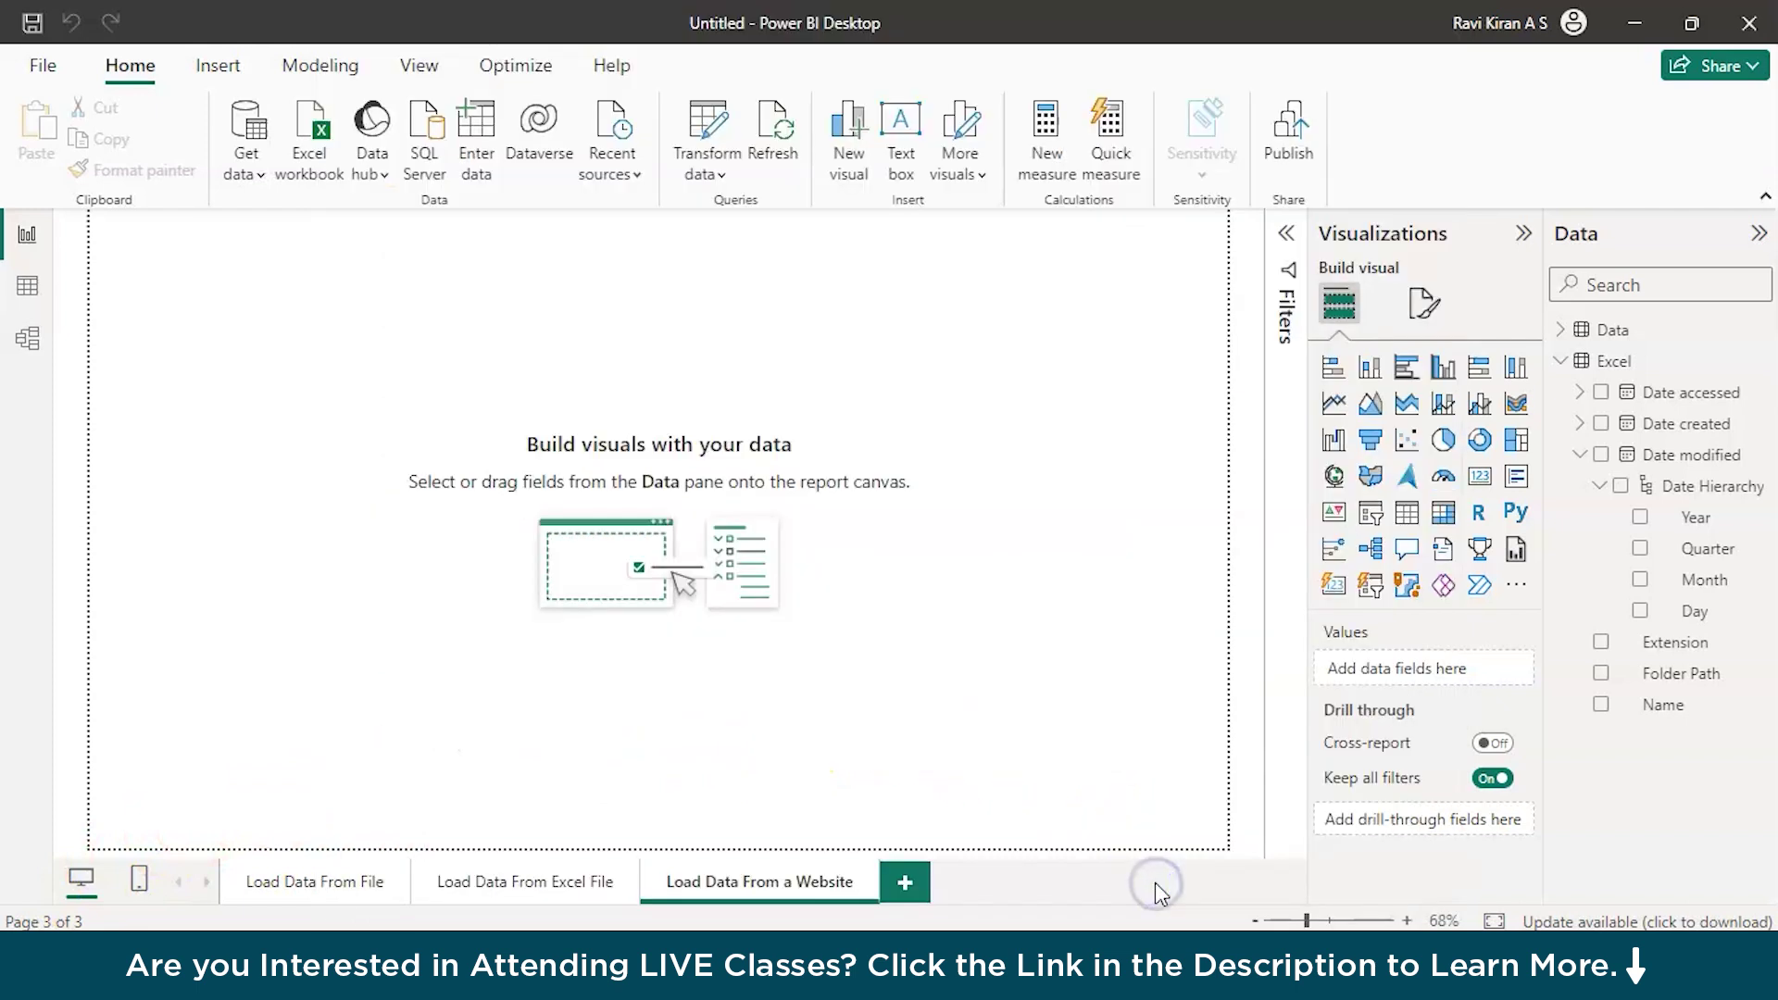
pyautogui.click(1570, 736)
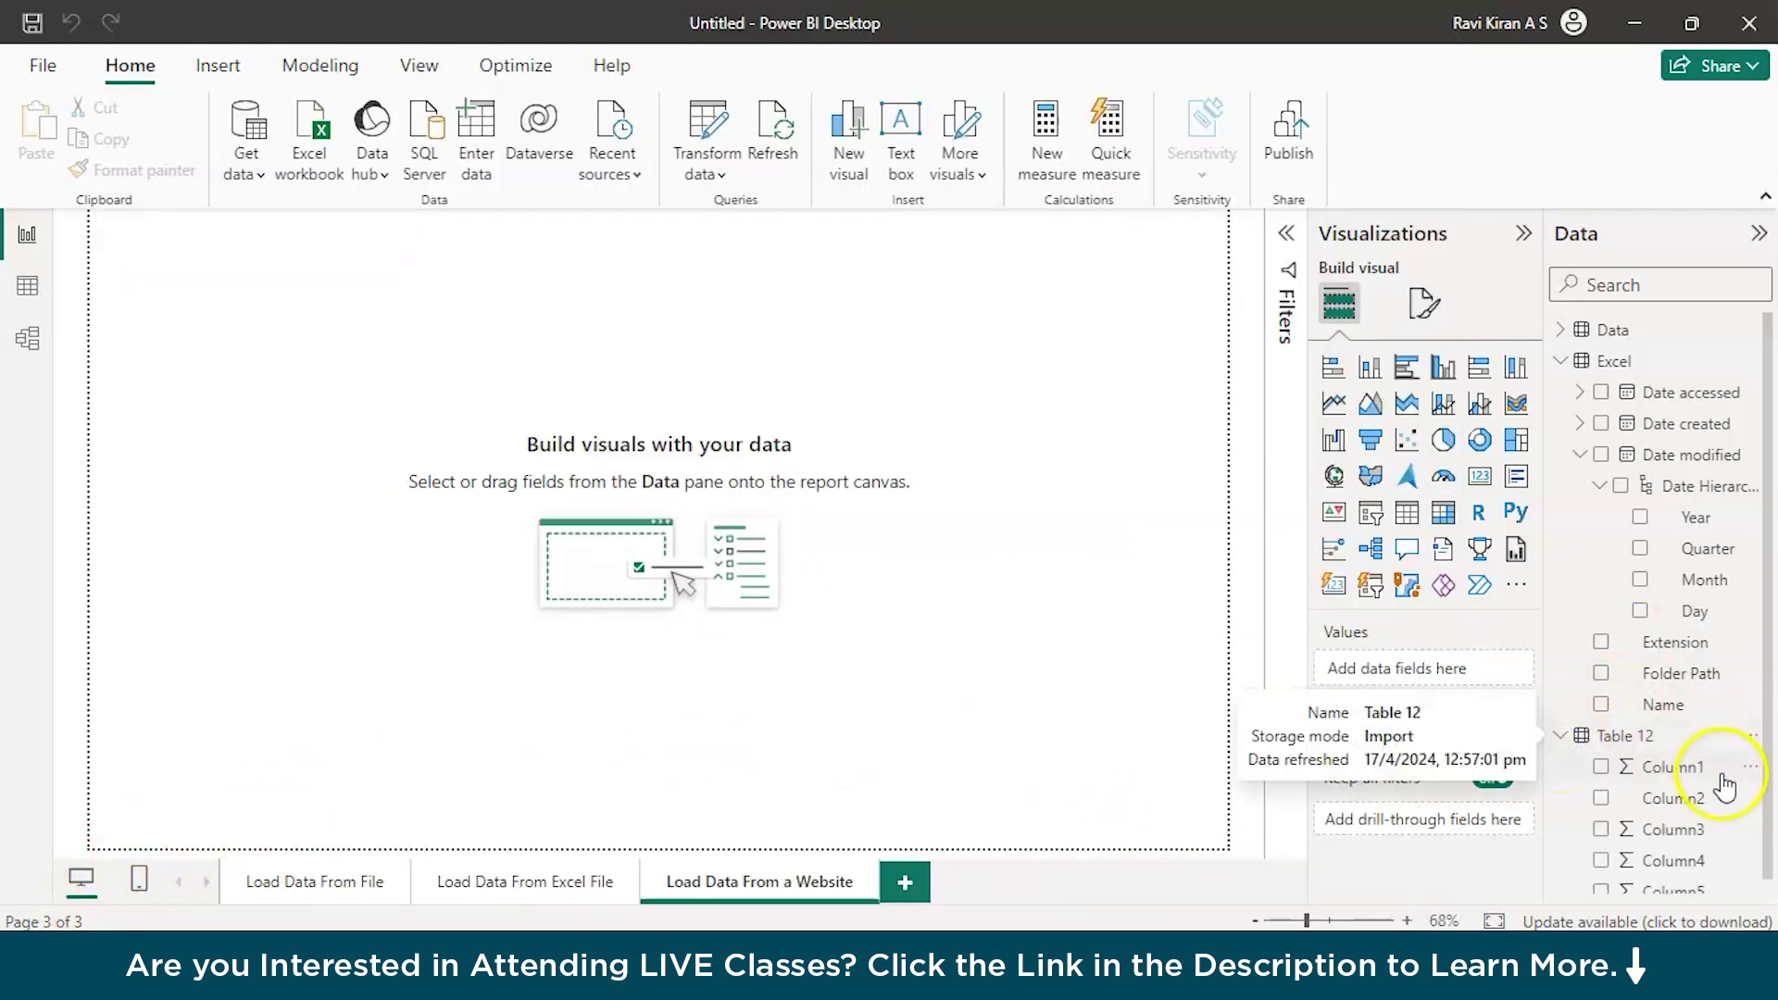
pyautogui.scroll(-1, 1724, 785)
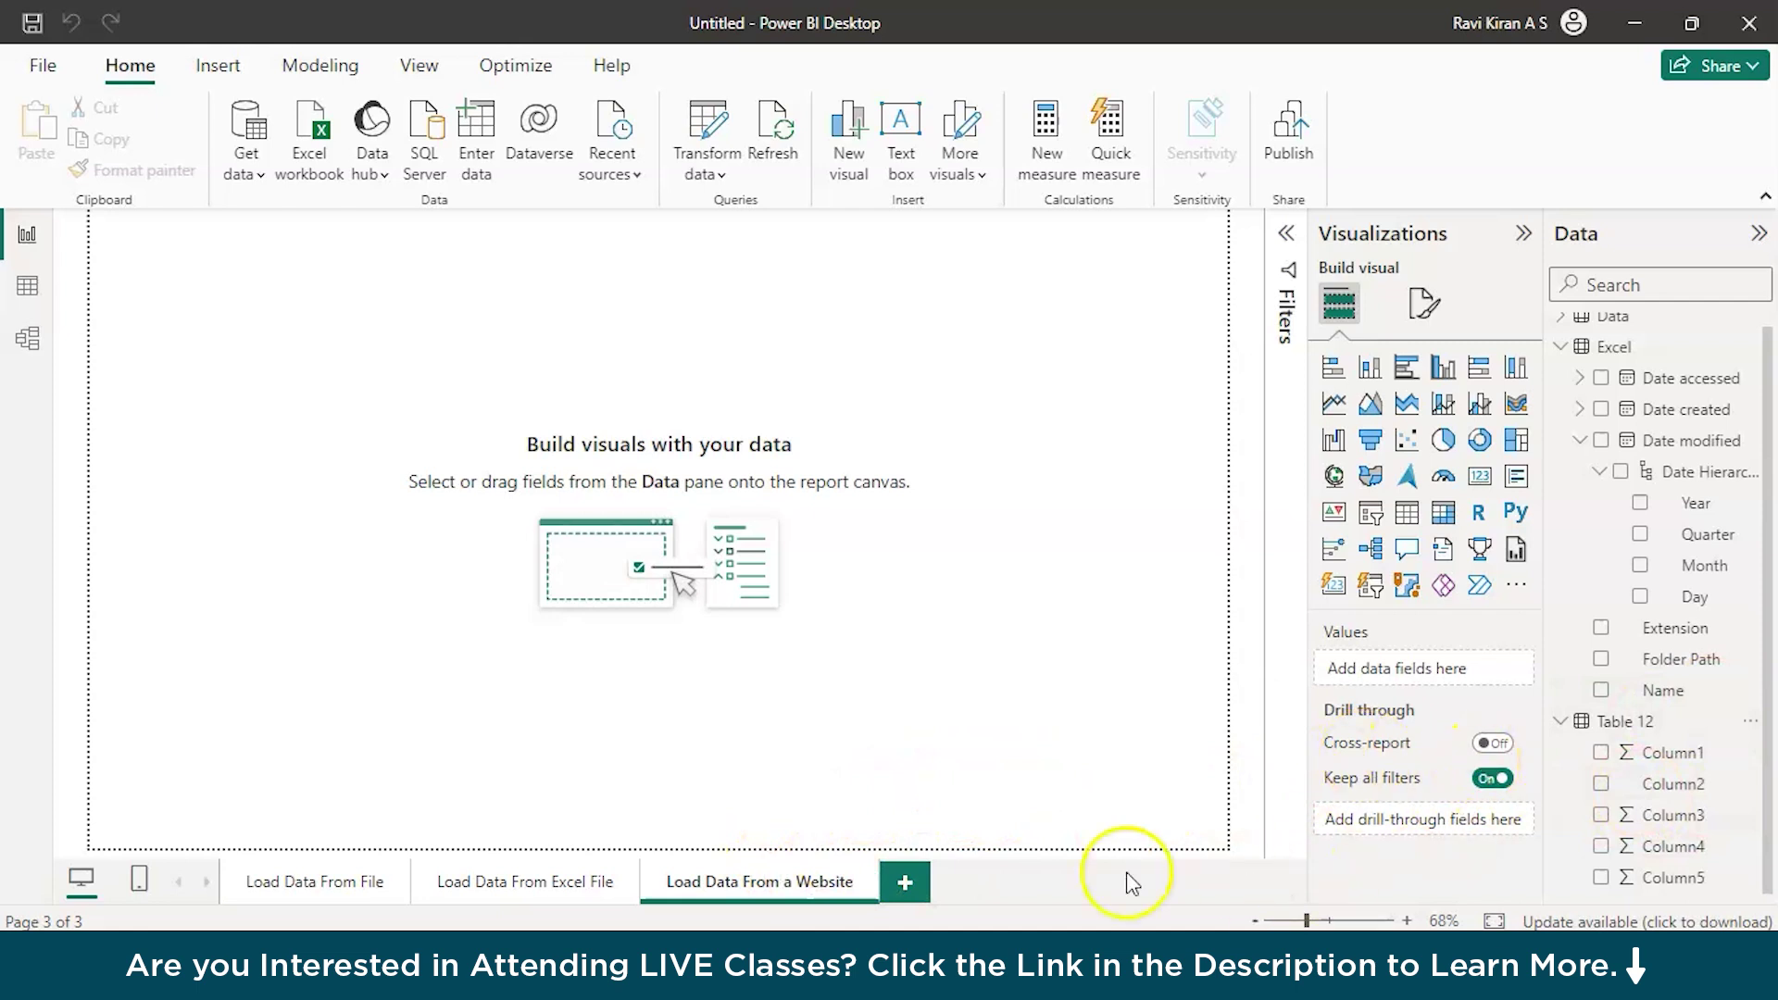
# - Add a blank fourth page and rename it 'Load Data From Database'
pyautogui.click(911, 885)
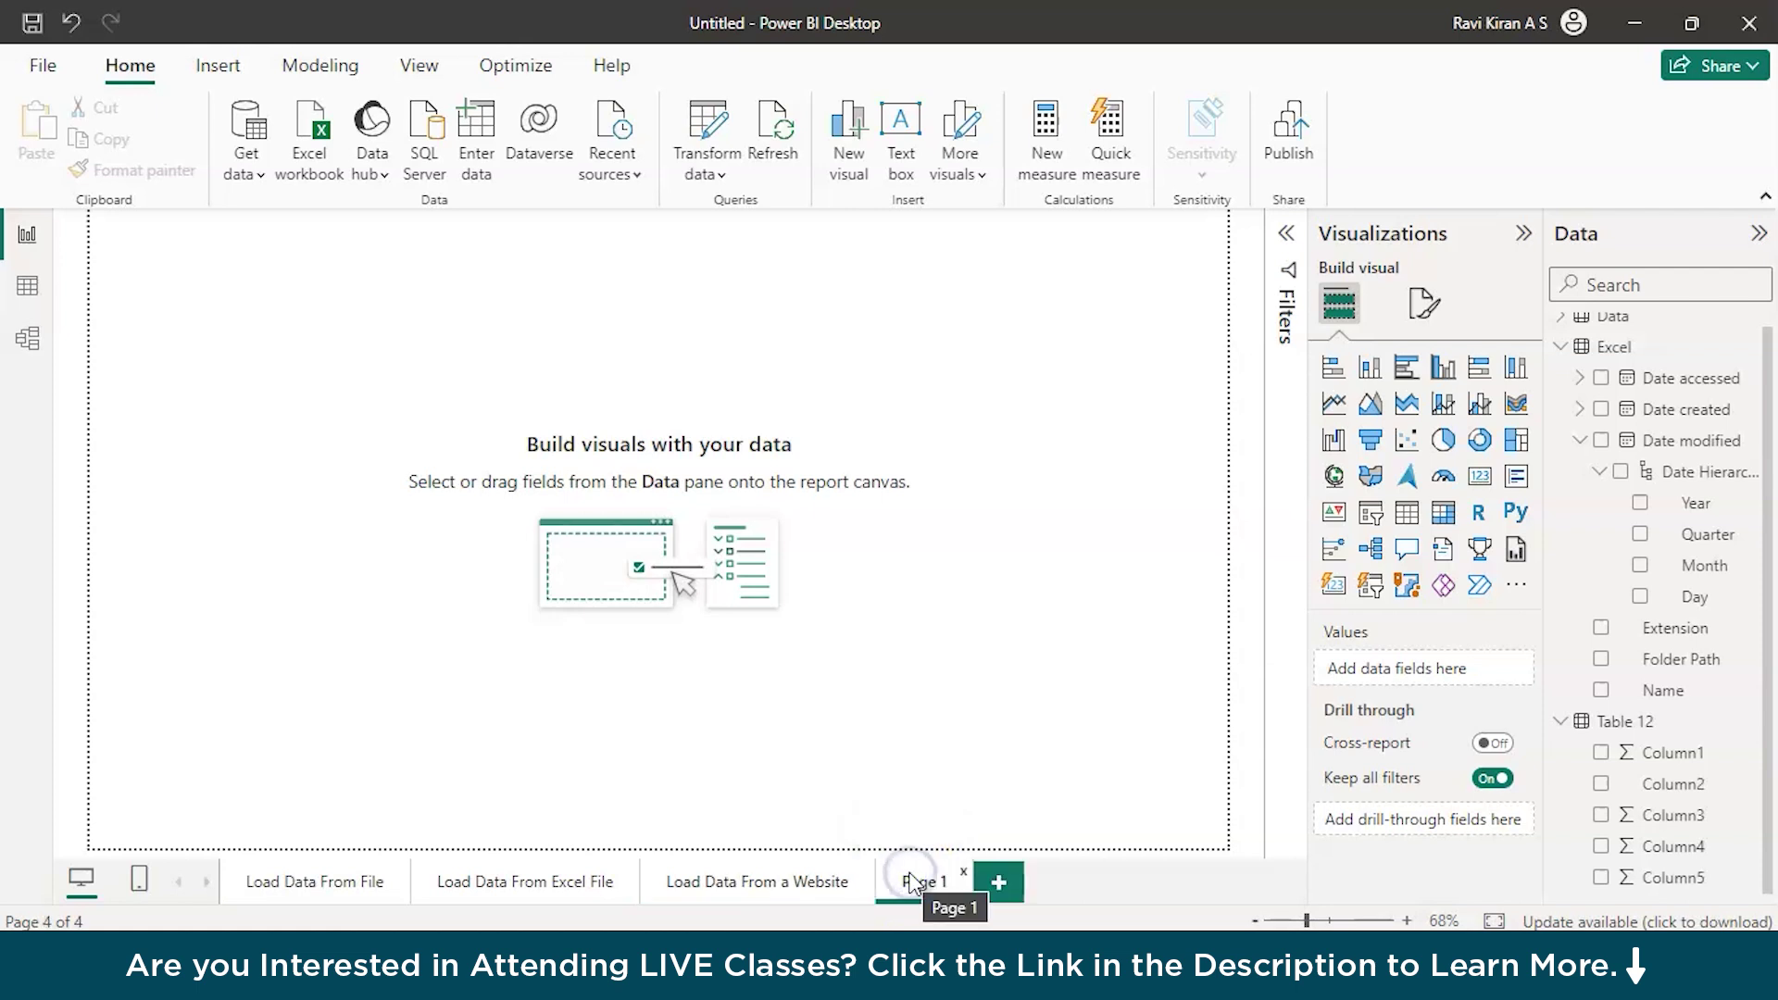
pyautogui.doubleClick(897, 885)
pyautogui.write('Lo')
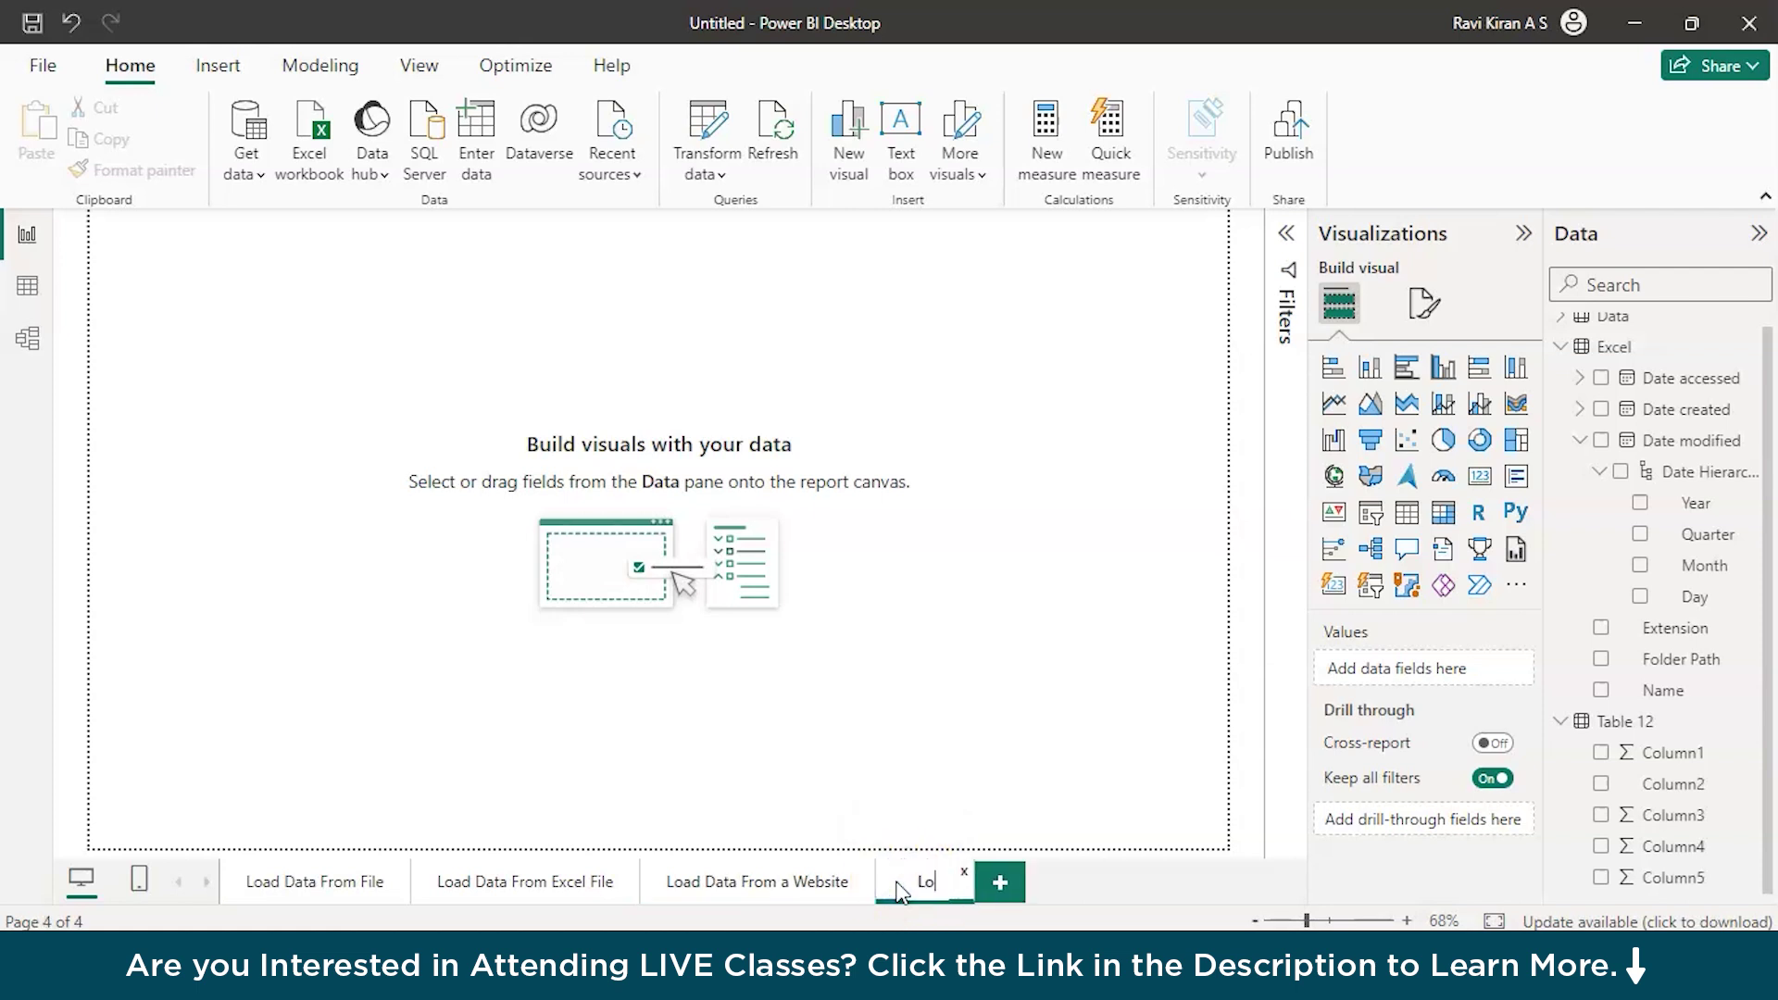
pyautogui.write('ad Data From Database')
pyautogui.click(1087, 891)
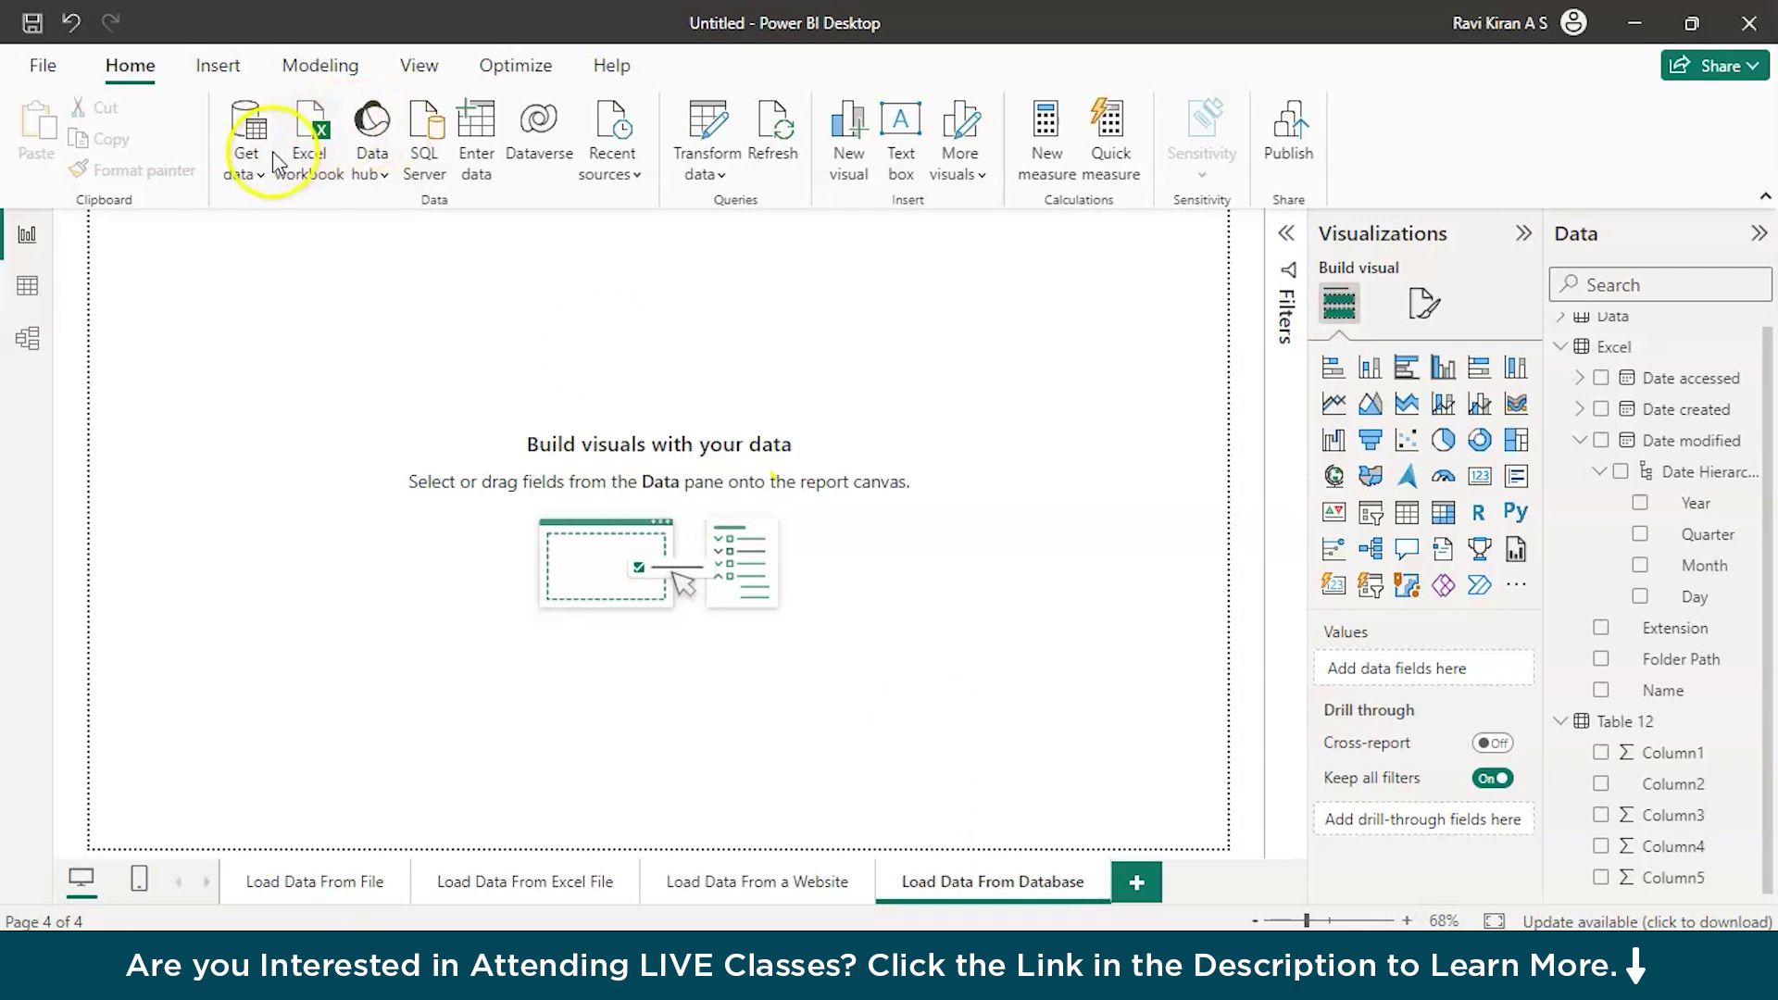
# - Search the full connector list for MySQL and proceed with the MySQL database connector
pyautogui.click(248, 156)
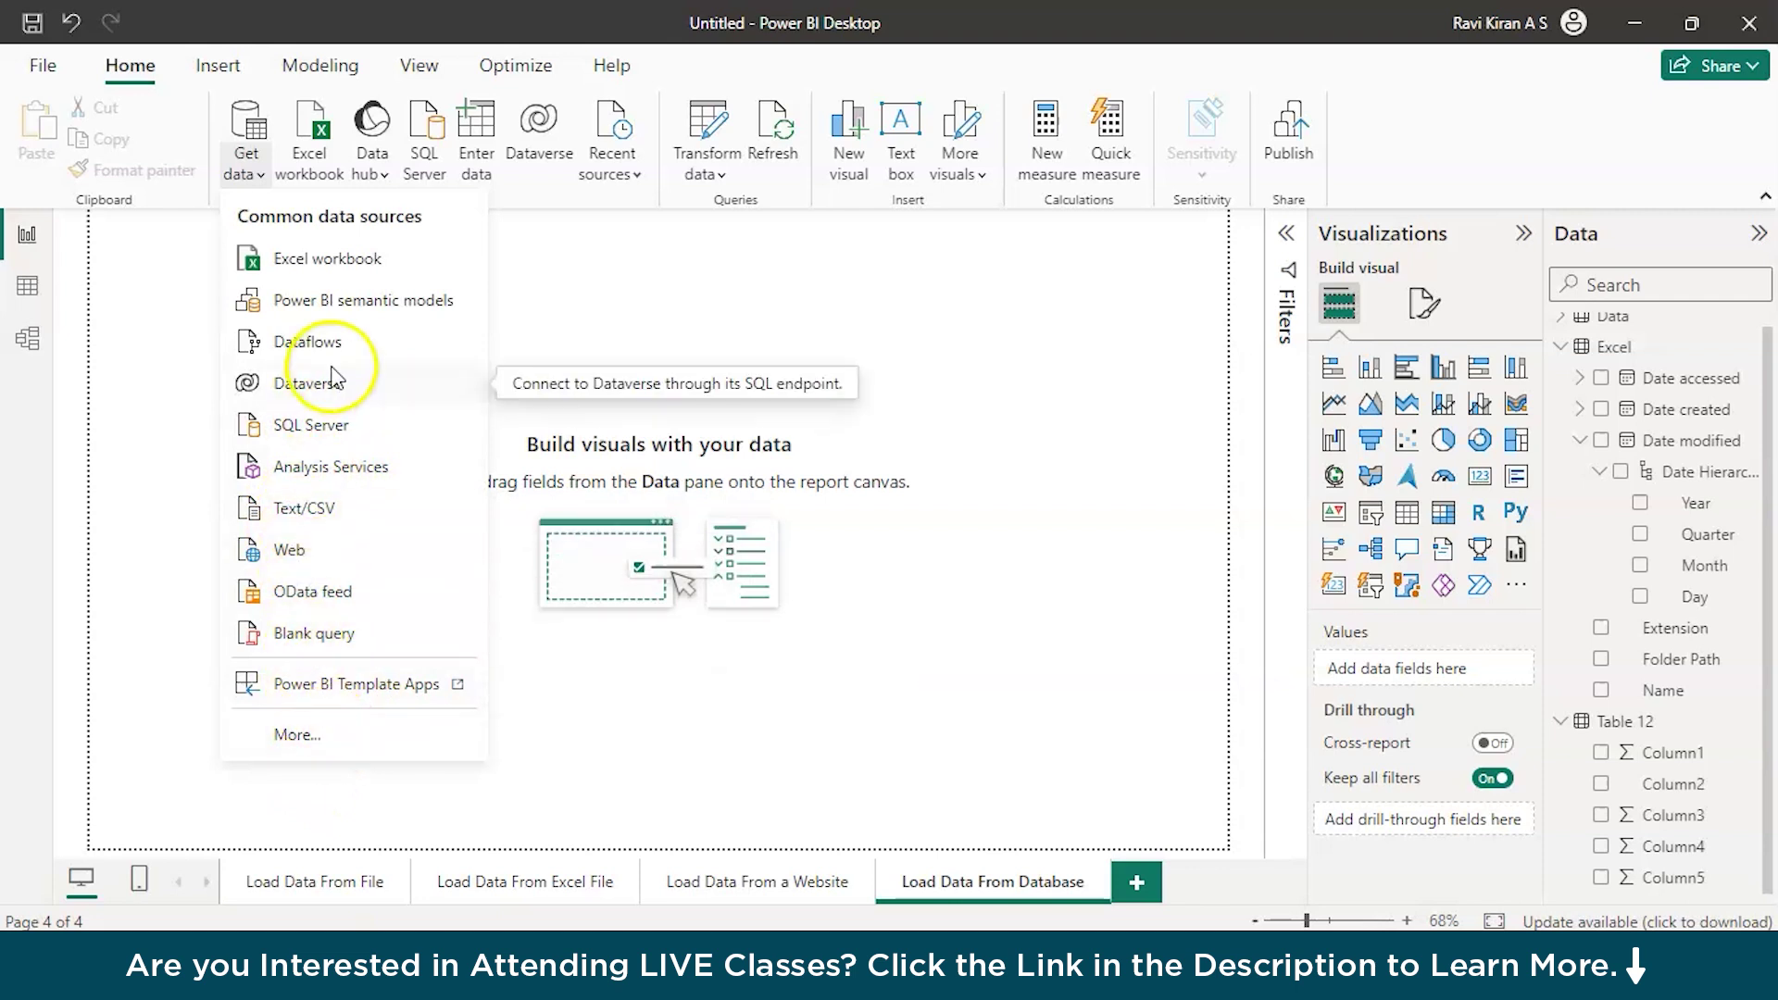
pyautogui.click(300, 734)
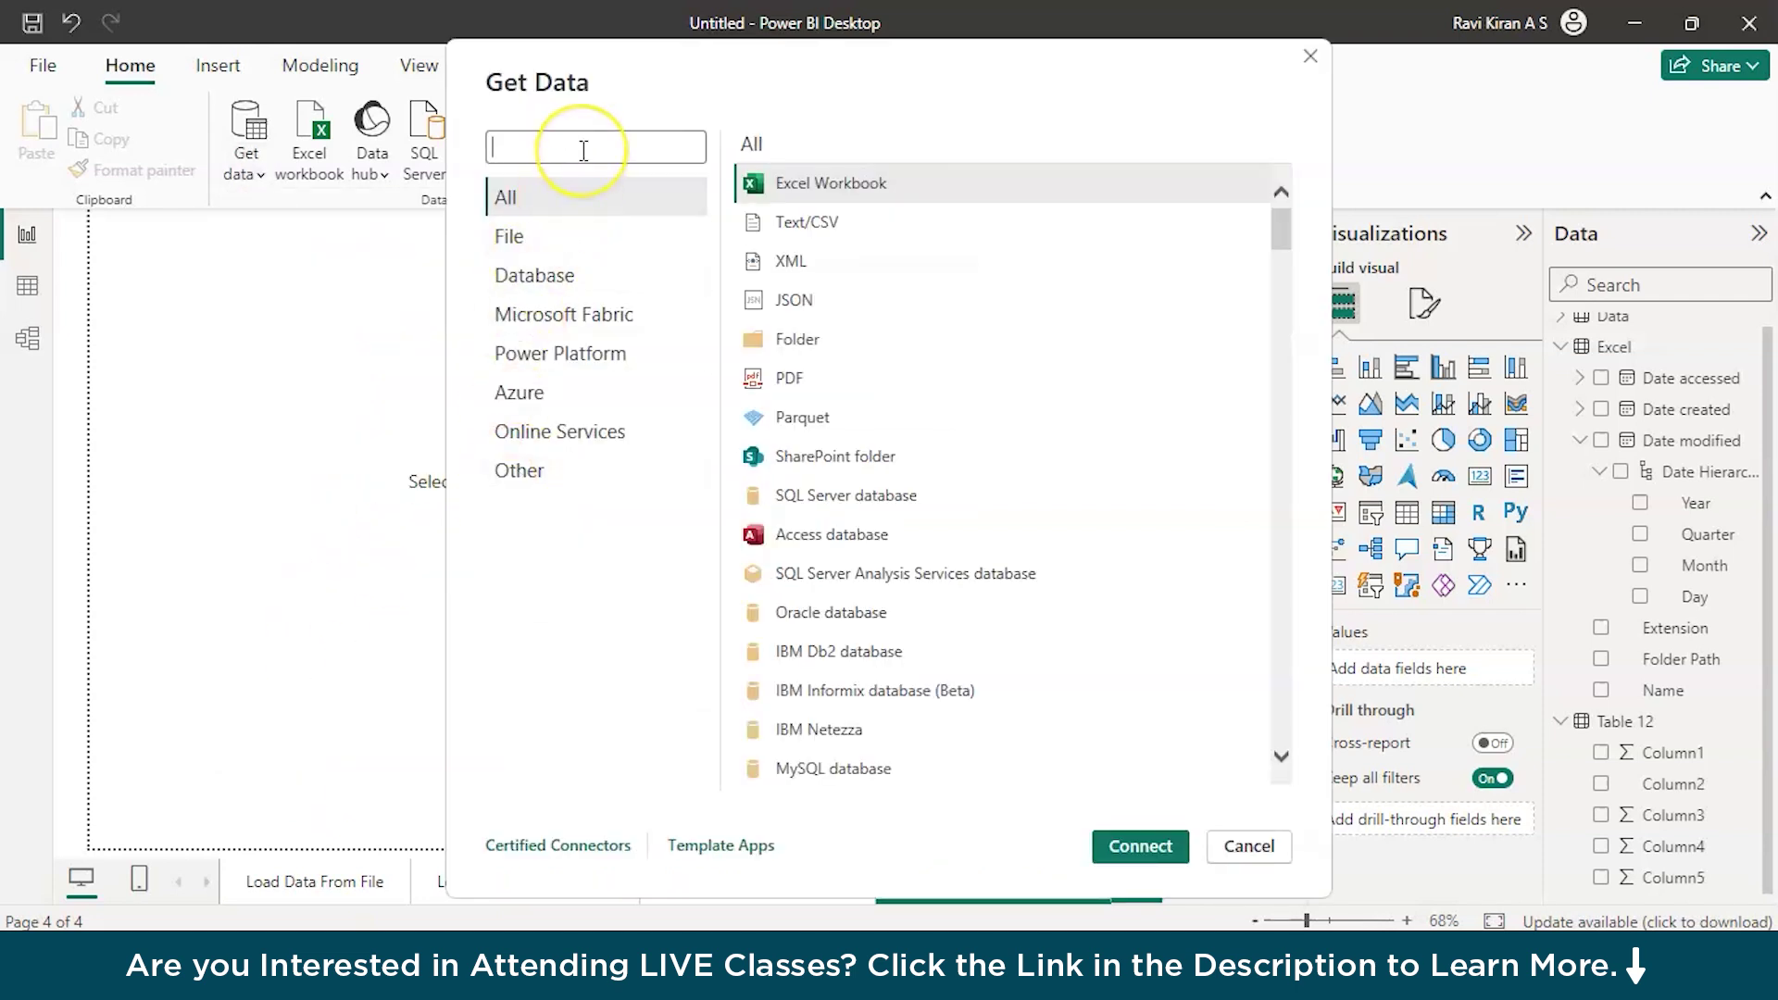
pyautogui.click(584, 150)
pyautogui.write('my')
pyautogui.write('sql')
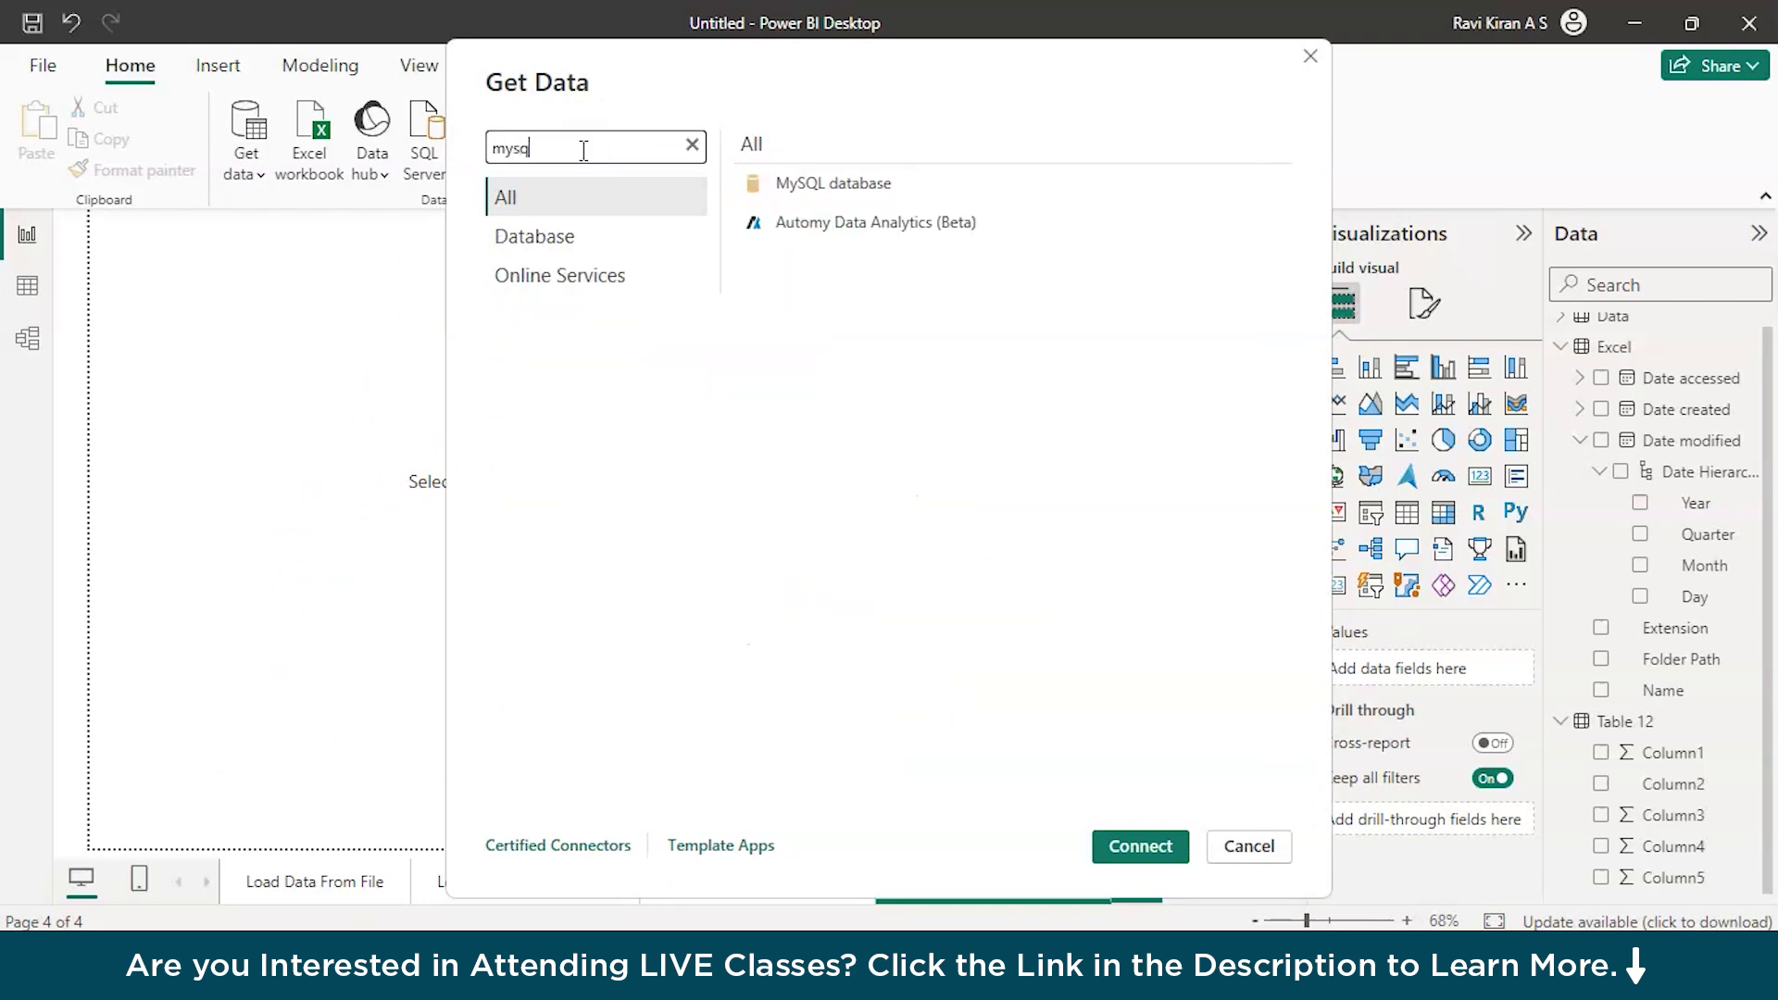
pyautogui.click(900, 197)
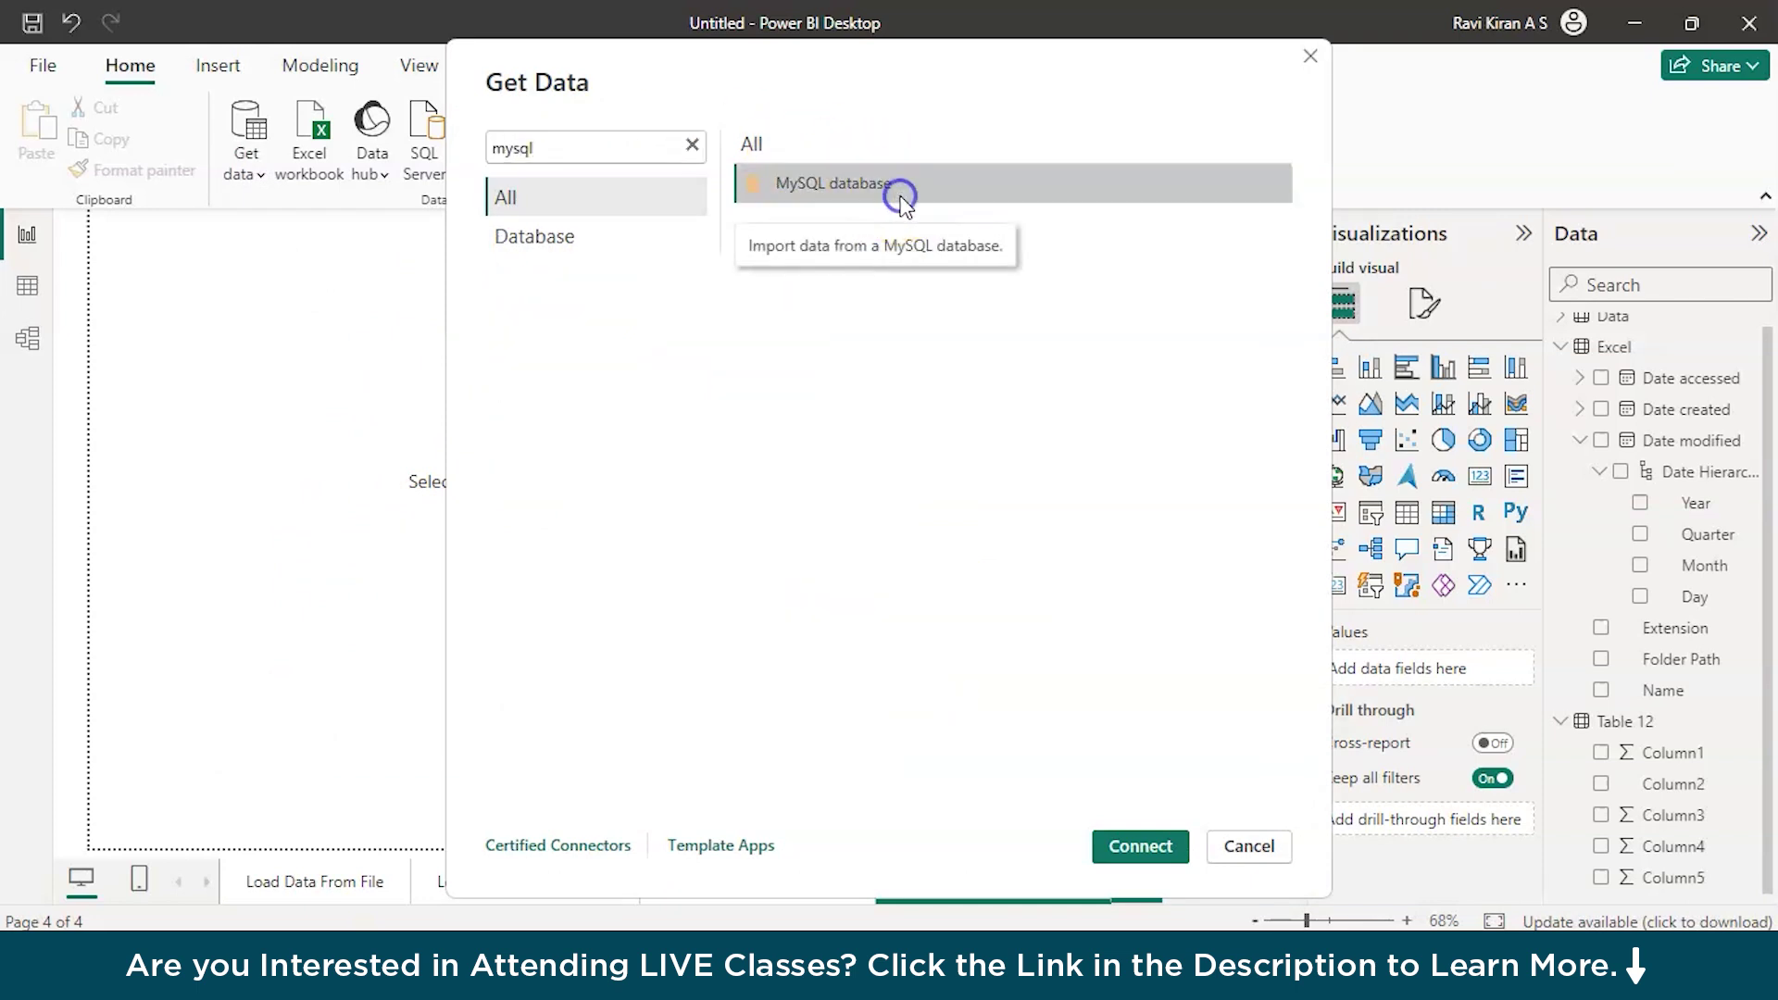
pyautogui.click(1147, 847)
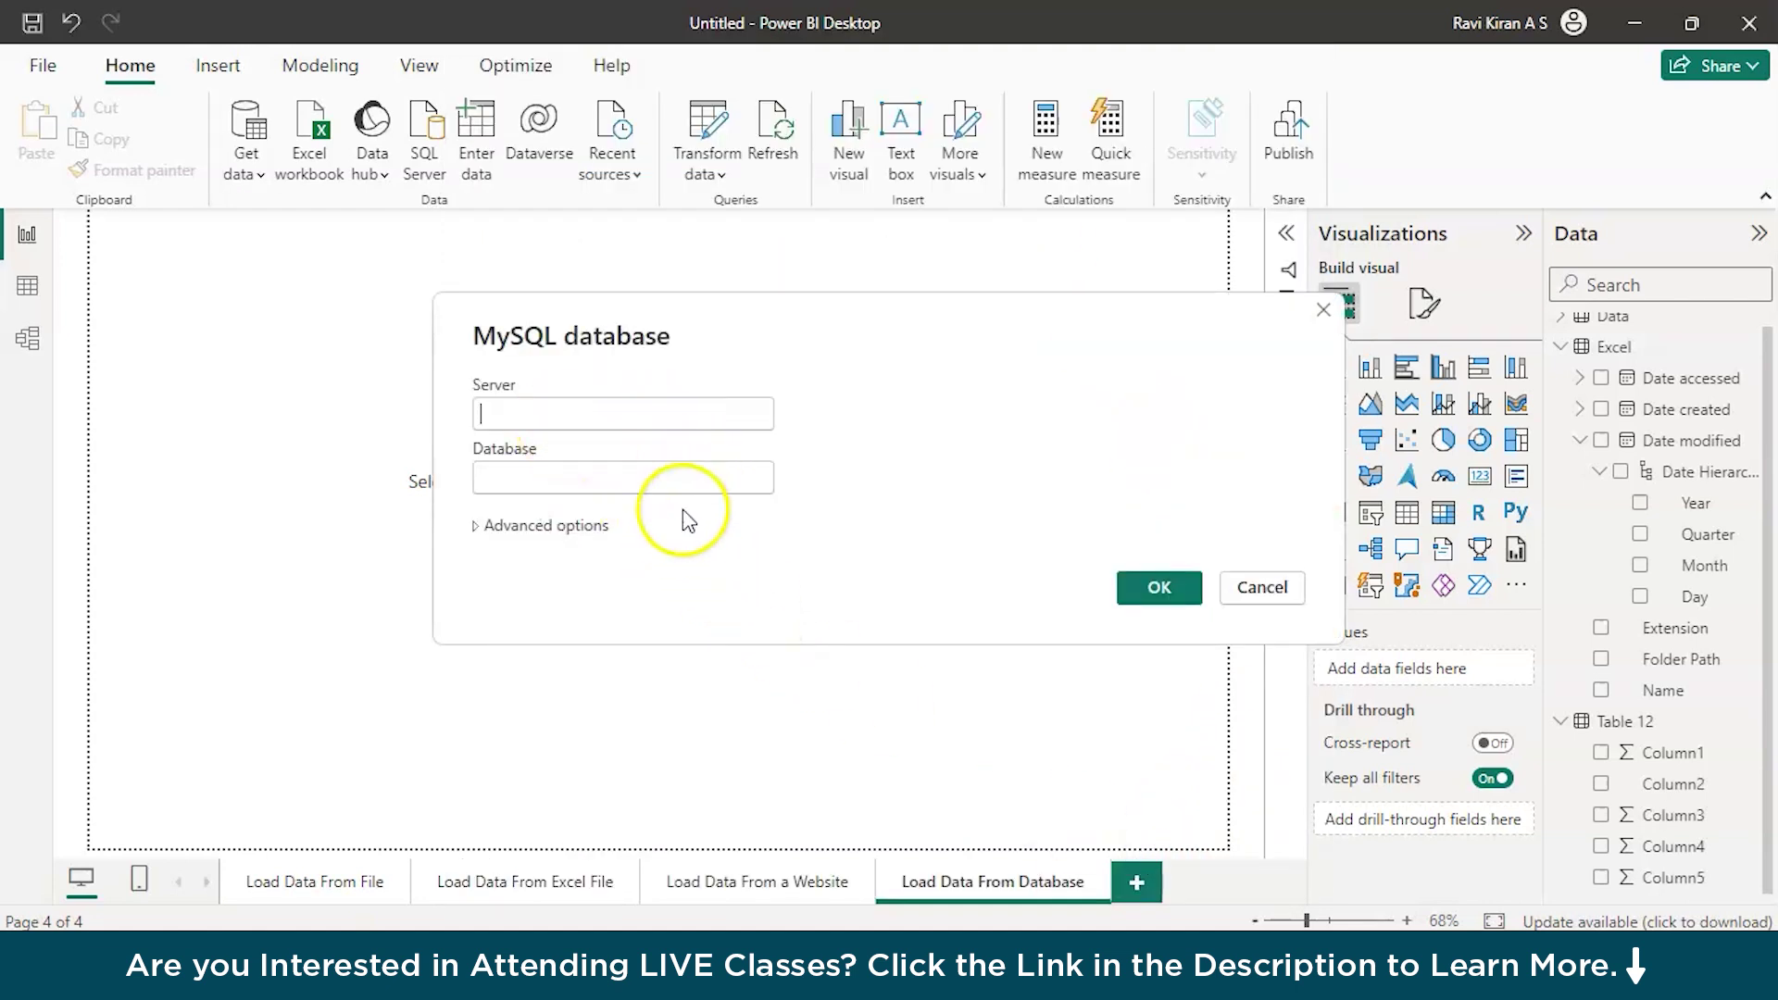
# - Enter 127.0.0. as the server address, then switch to MySQL Workbench to check the SLP DB host
pyautogui.click(587, 408)
pyautogui.write('1')
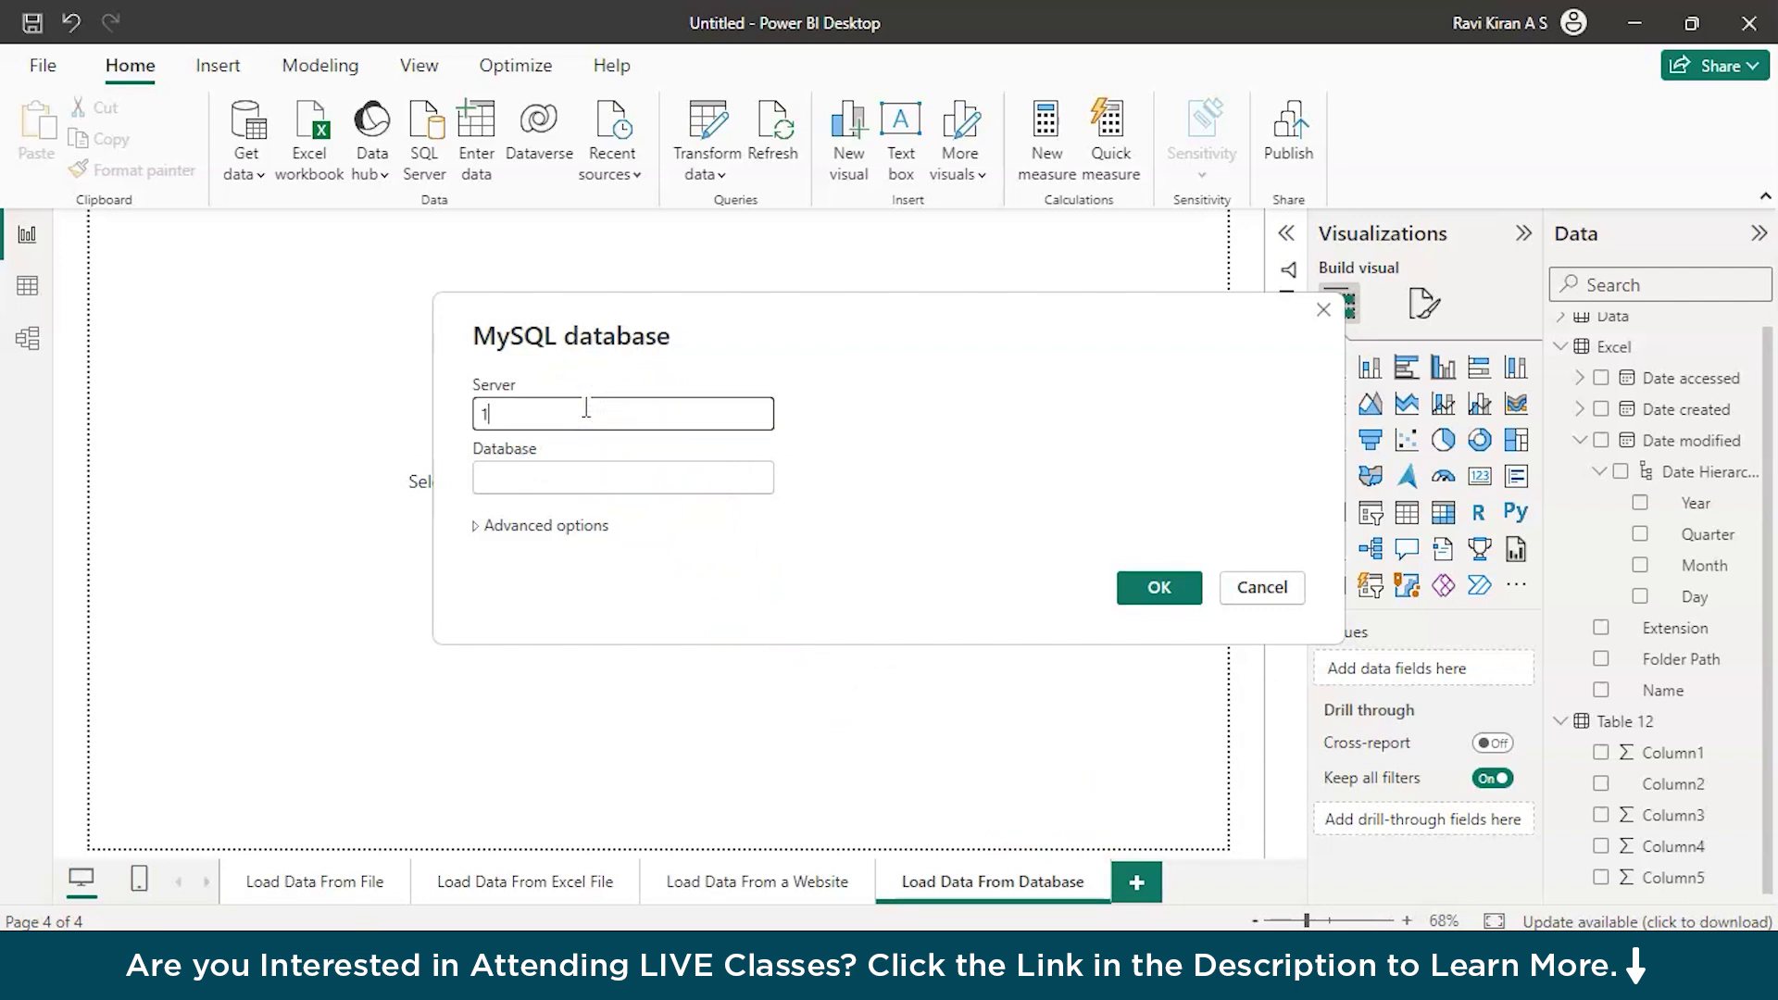
pyautogui.press('BackSpace')
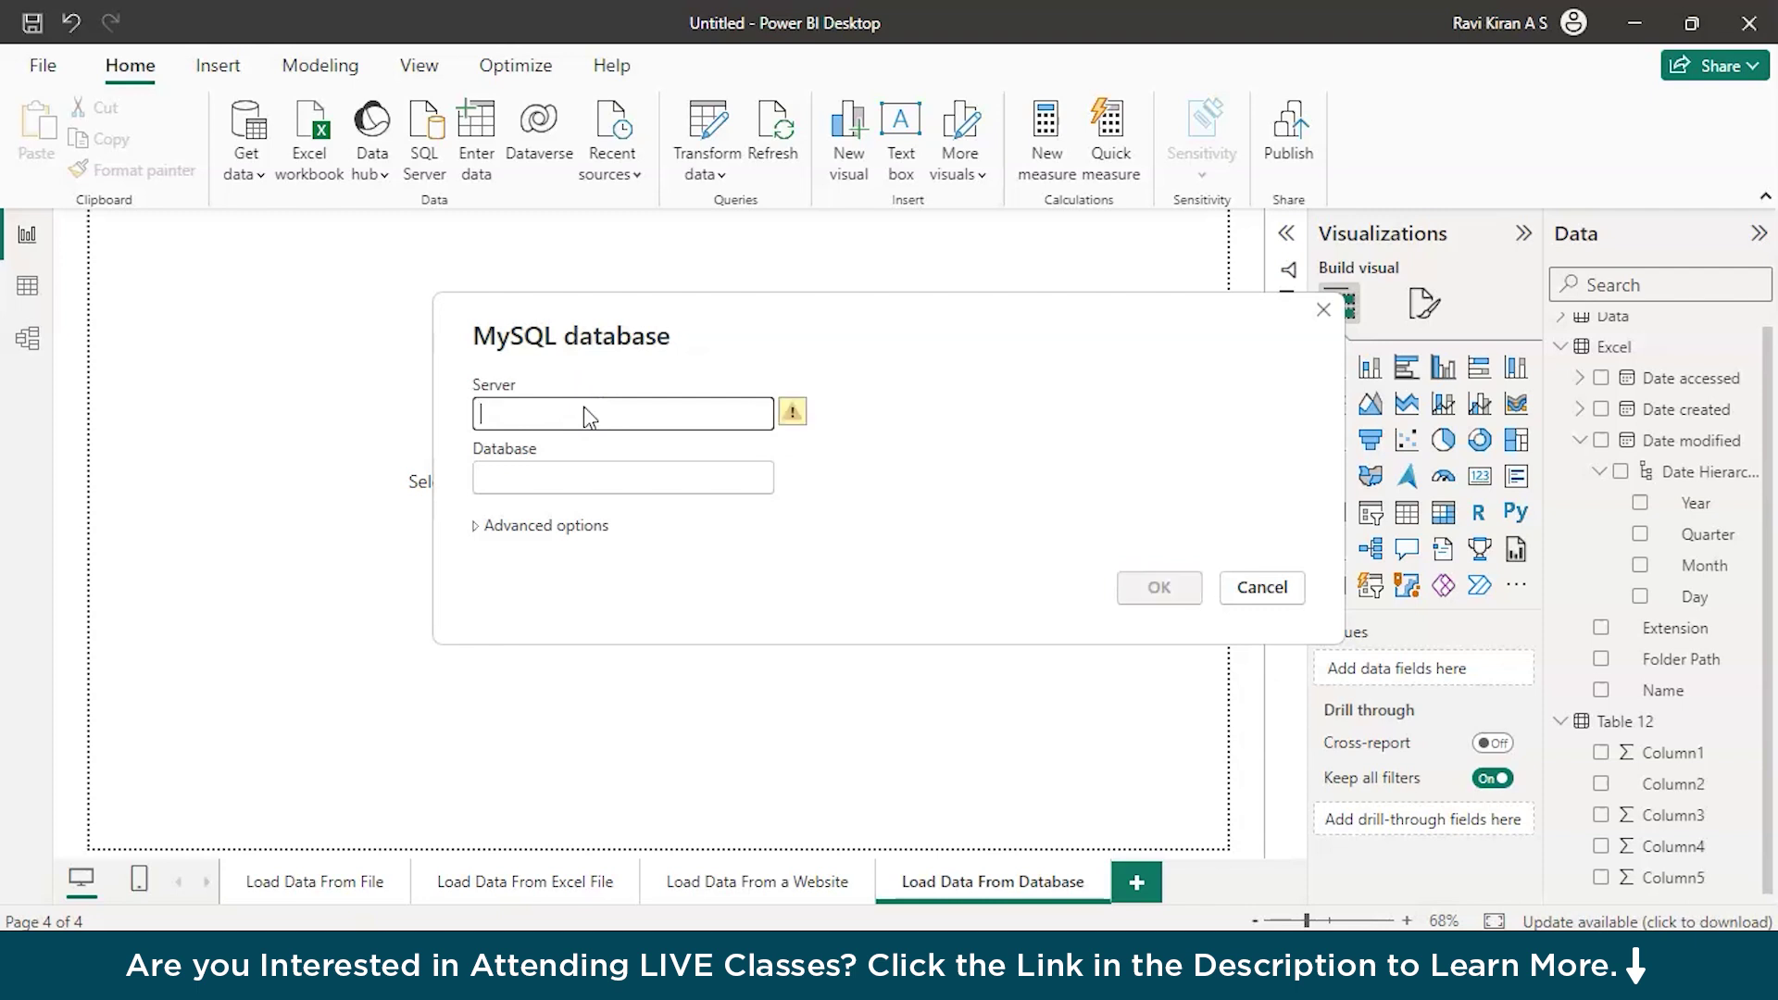
pyautogui.click(585, 408)
pyautogui.write('1')
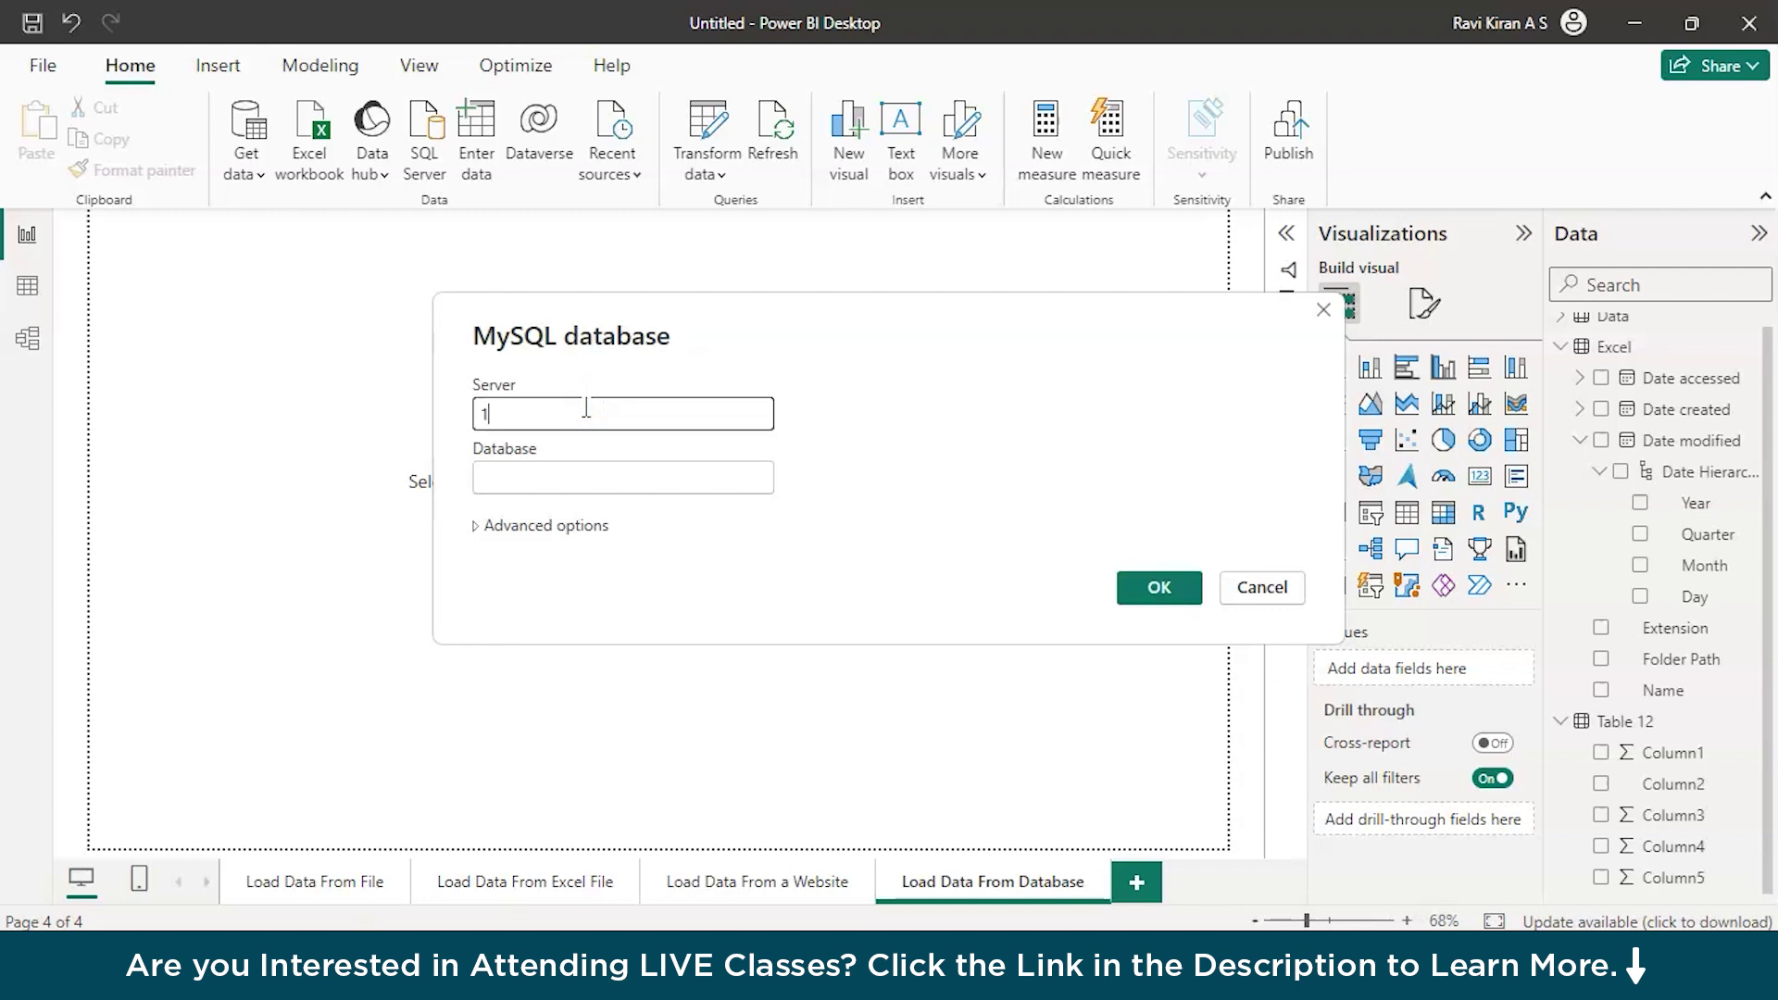
pyautogui.write('27.0.0.')
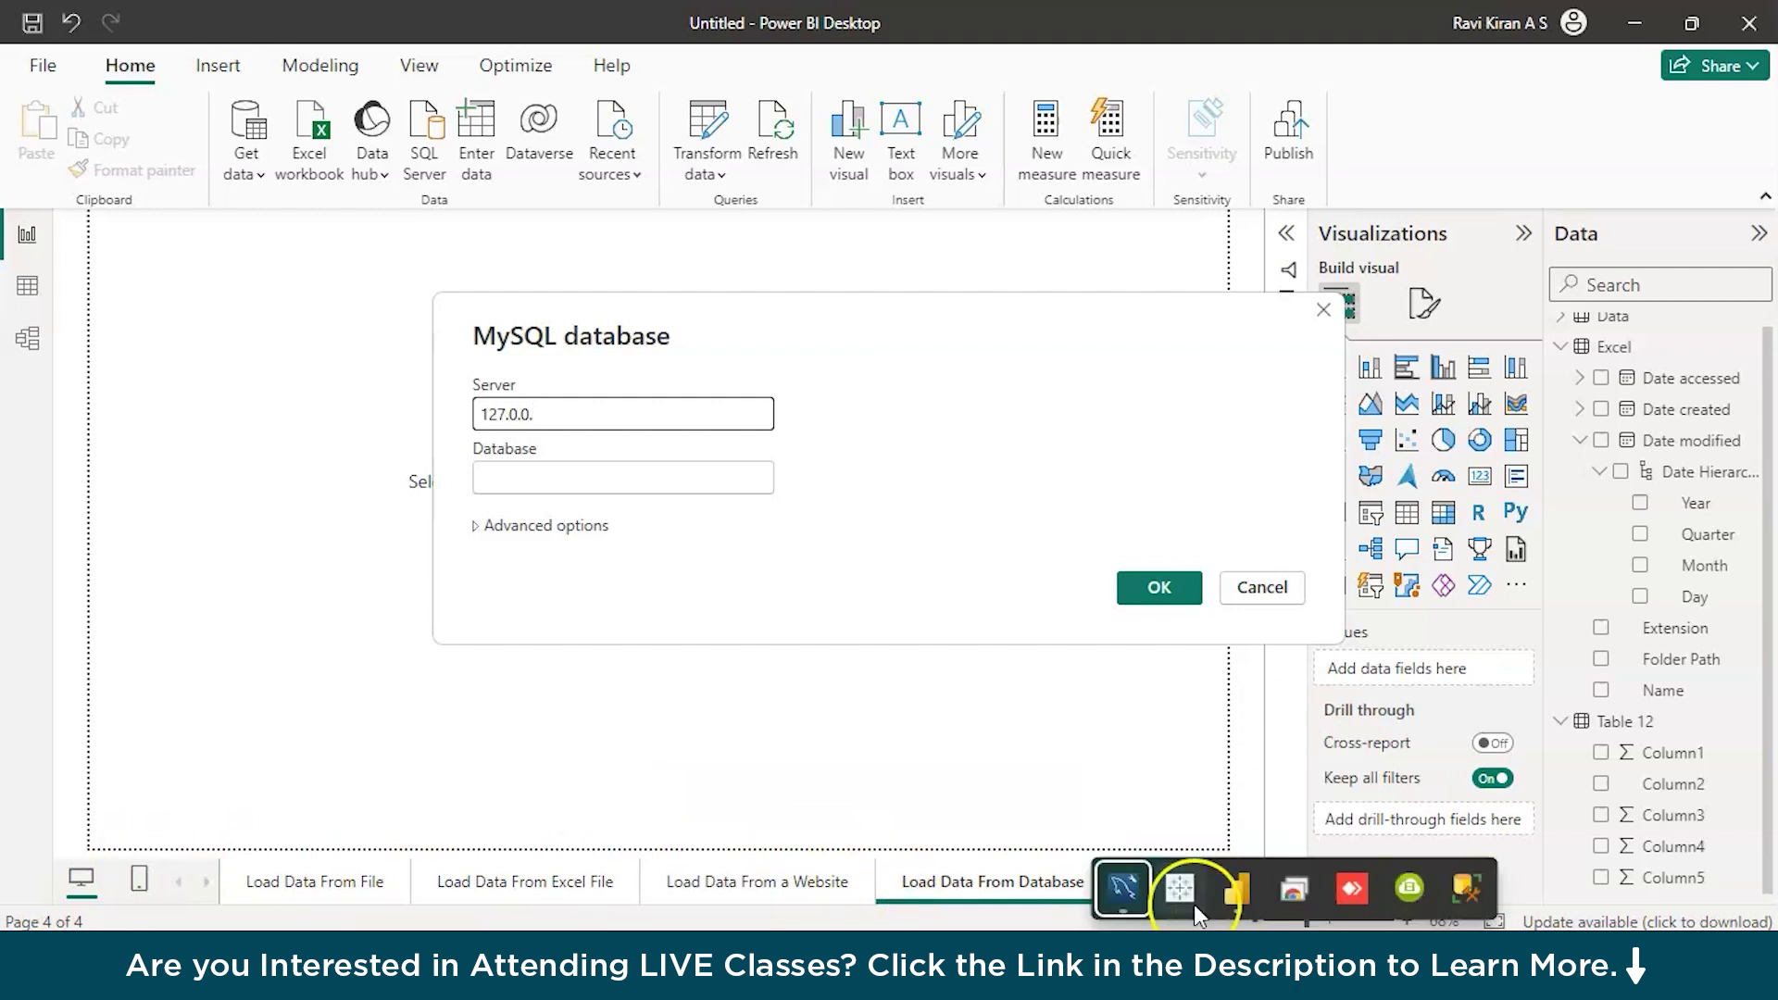
pyautogui.click(1123, 888)
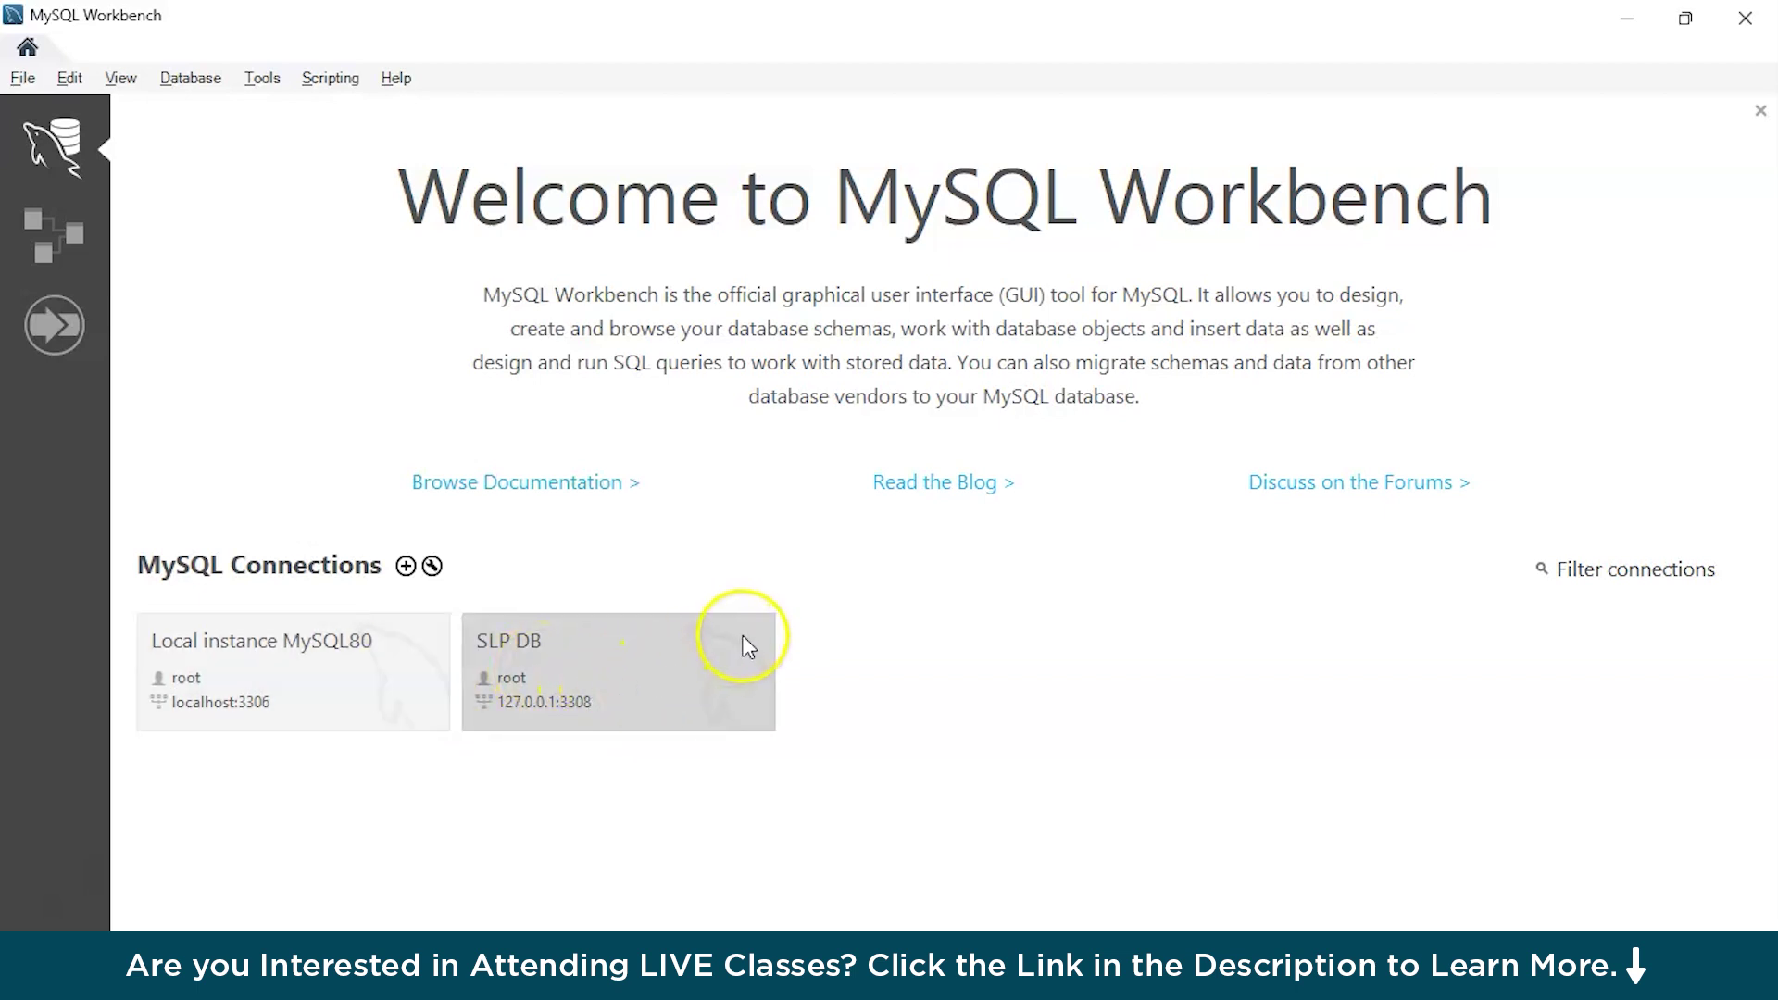
# - Complete the server address as 127.0.0.1:3308, then switch to MySQL Workbench to look up the database
pyautogui.hotkey('alt', 'Tab')
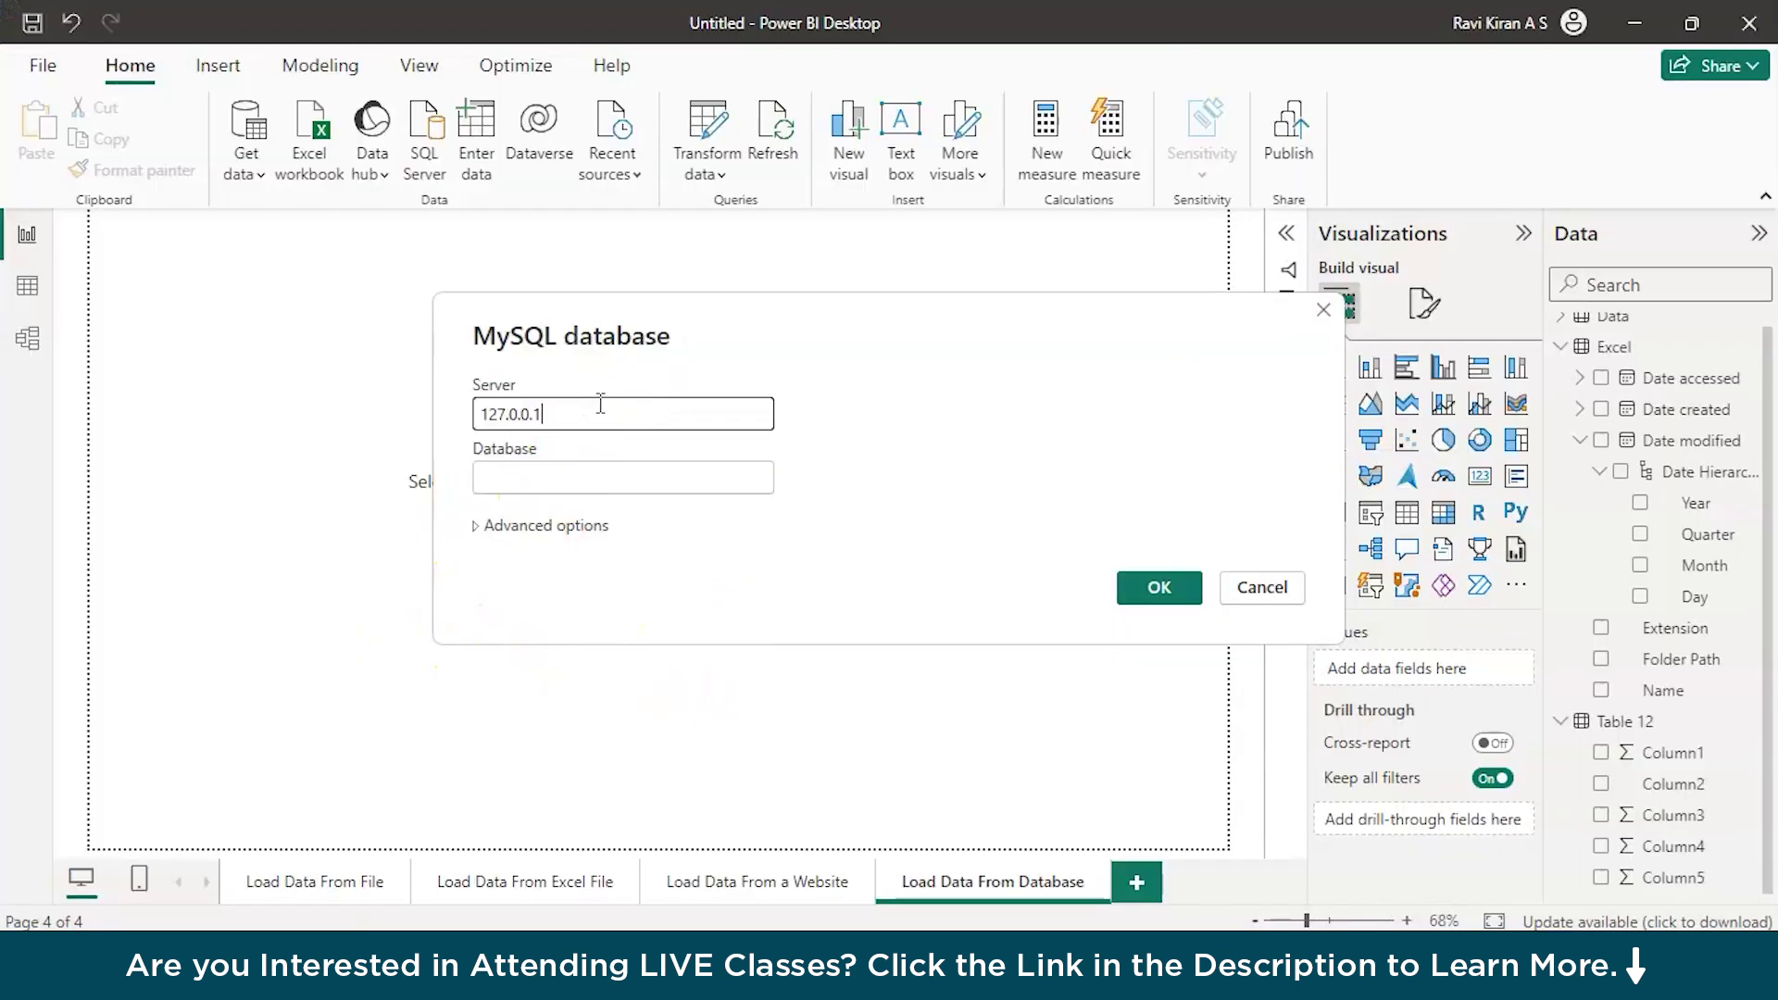
pyautogui.write(':3308')
pyautogui.click(547, 413)
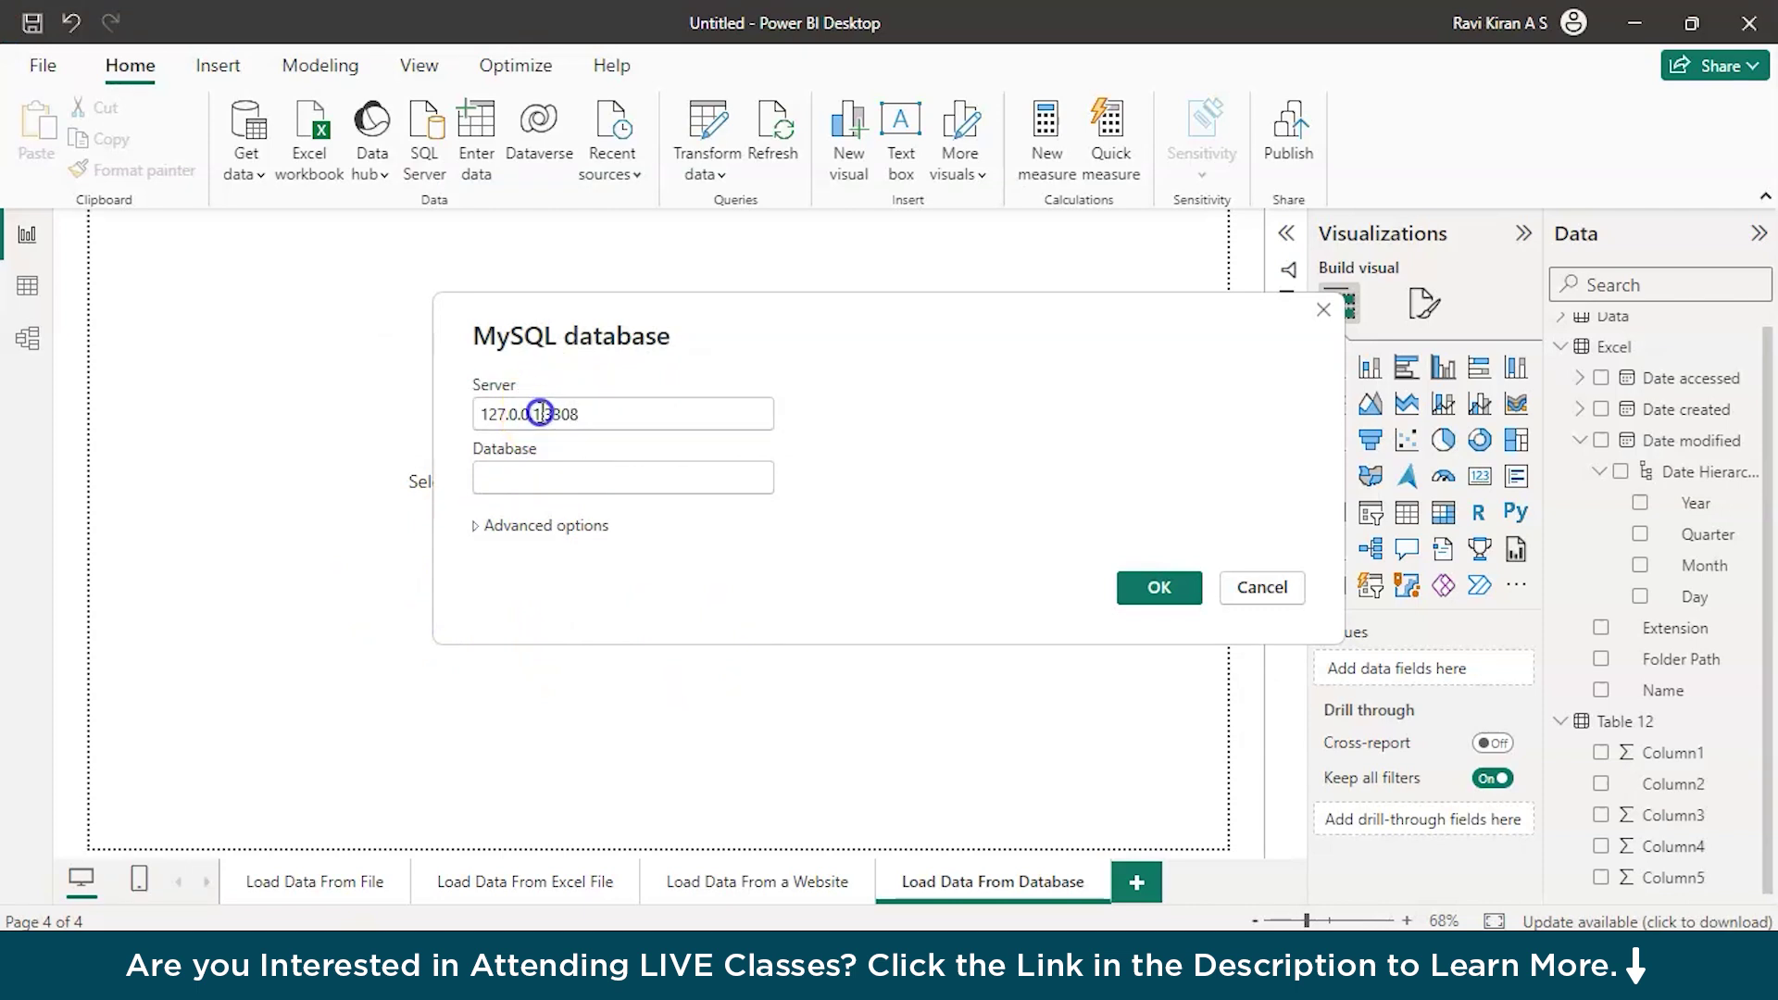
pyautogui.click(670, 484)
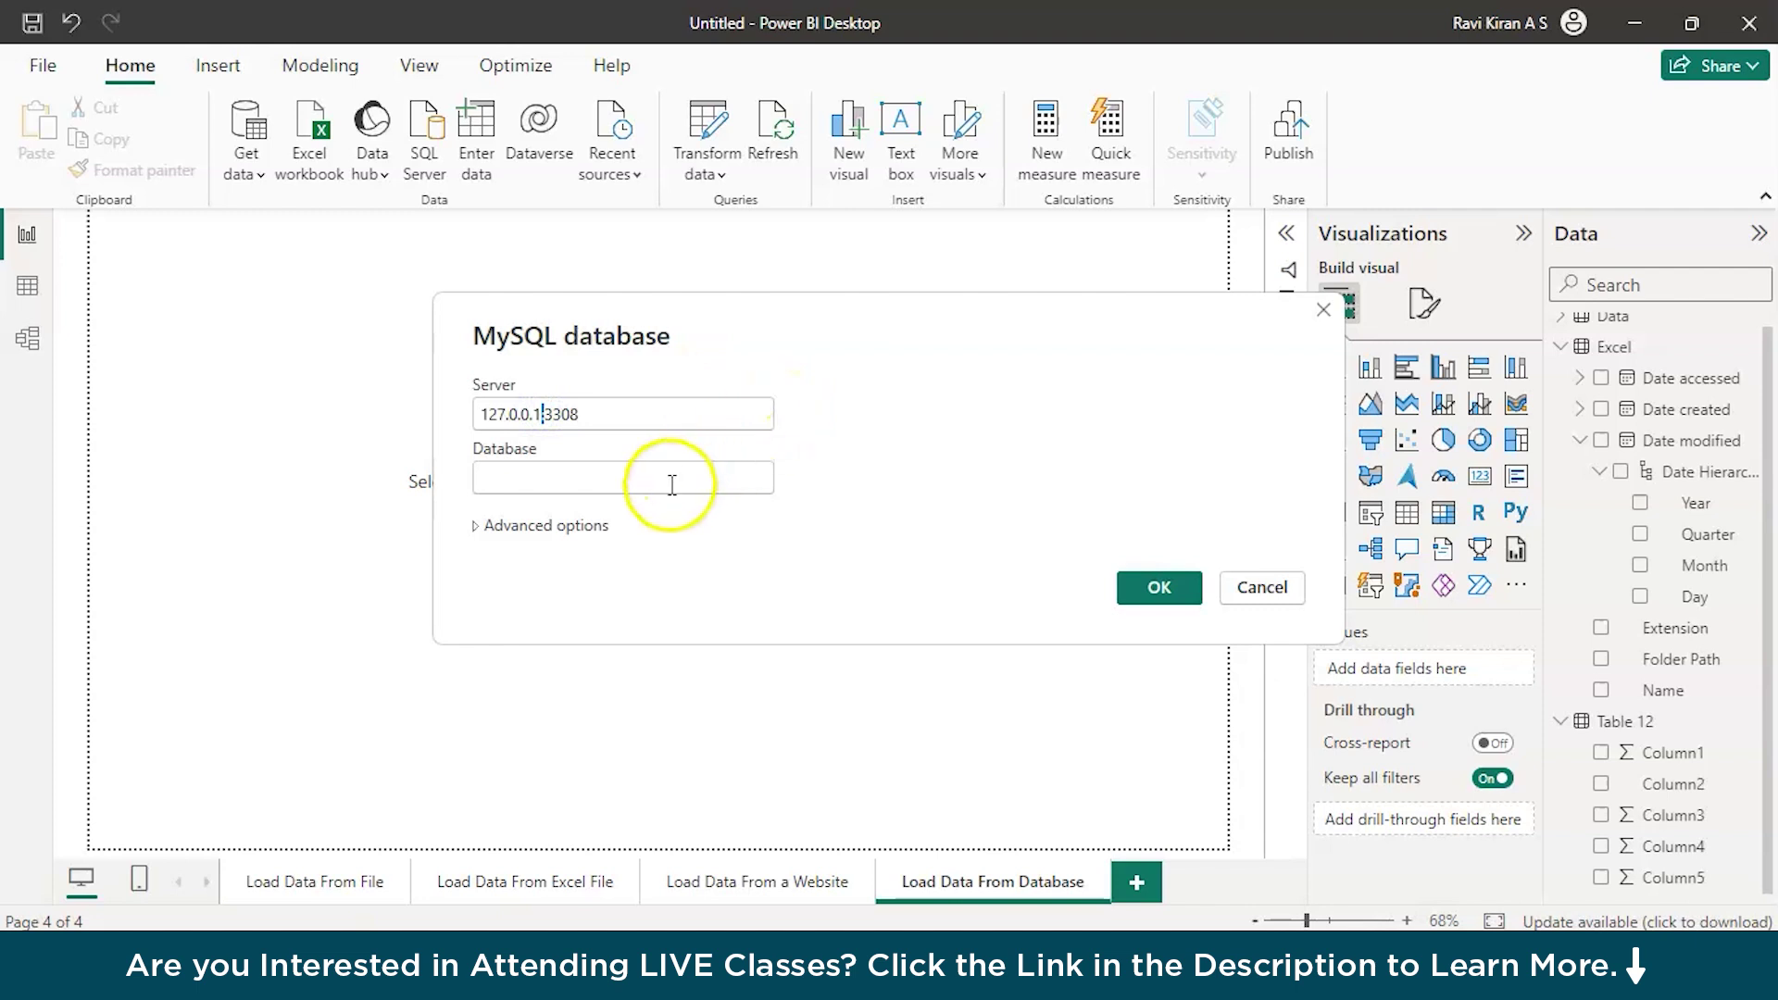
pyautogui.hotkey('alt', 'Tab')
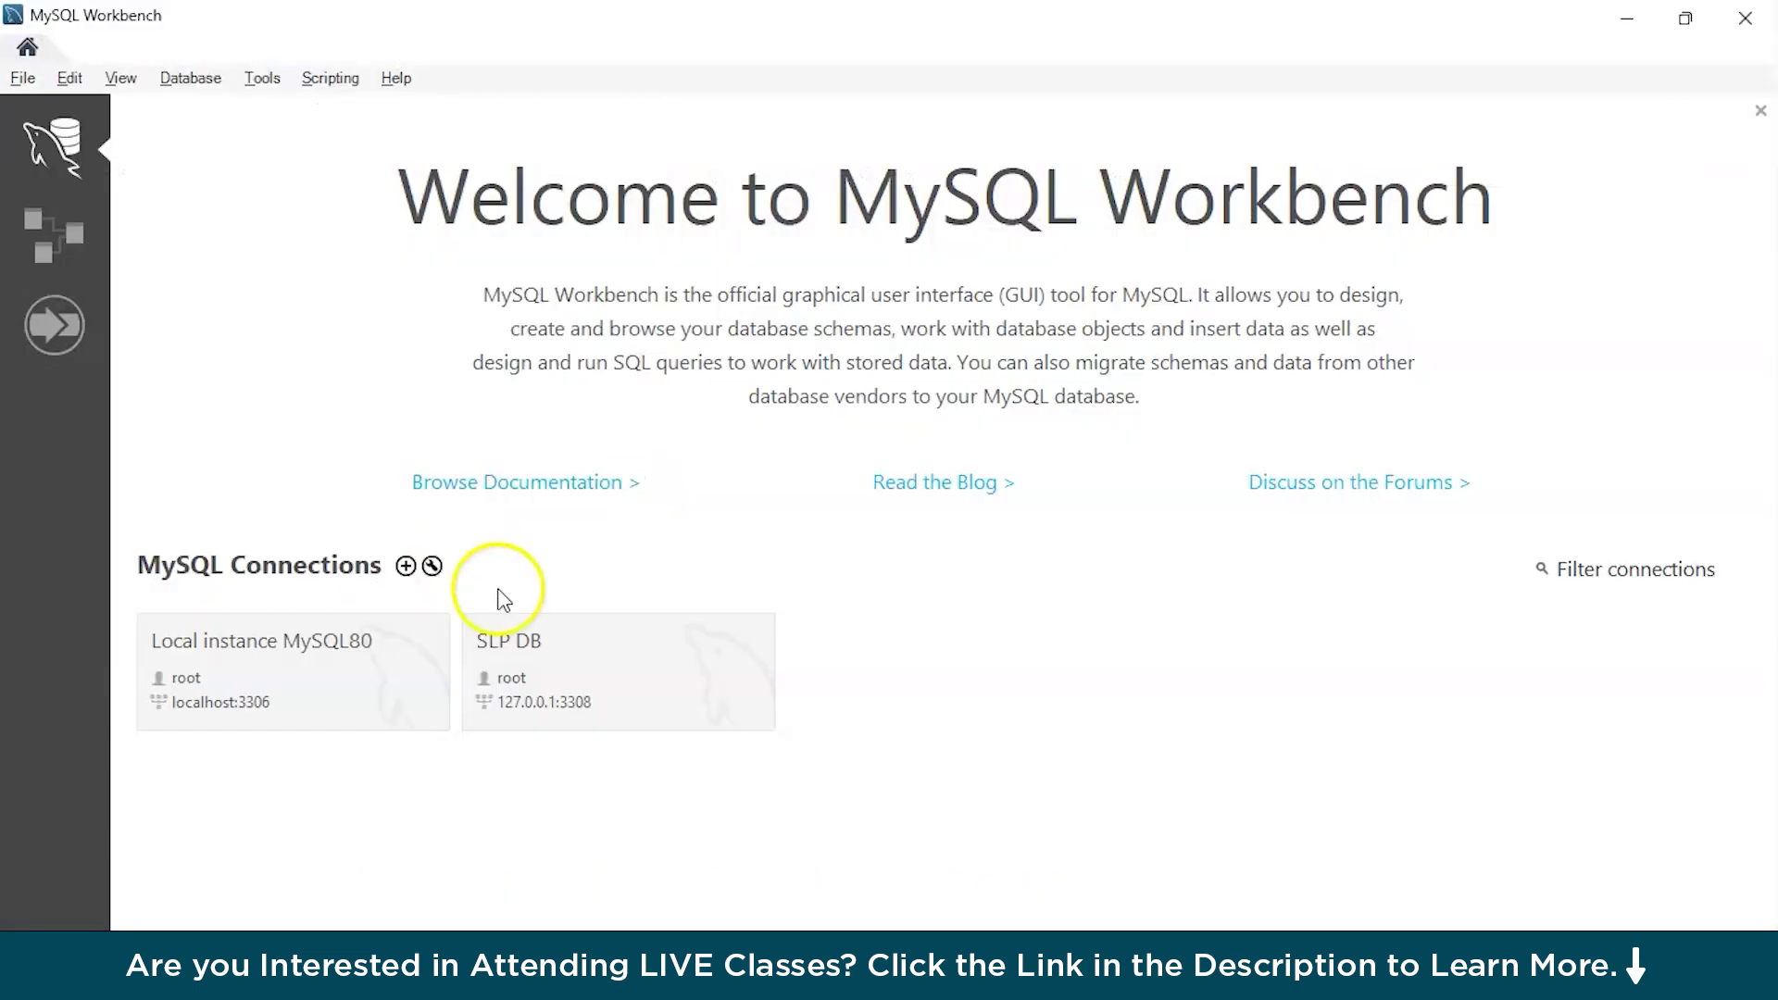
# - Open the SLP DB connection, list the slp schema's seven tables, and return to Power BI
pyautogui.click(576, 624)
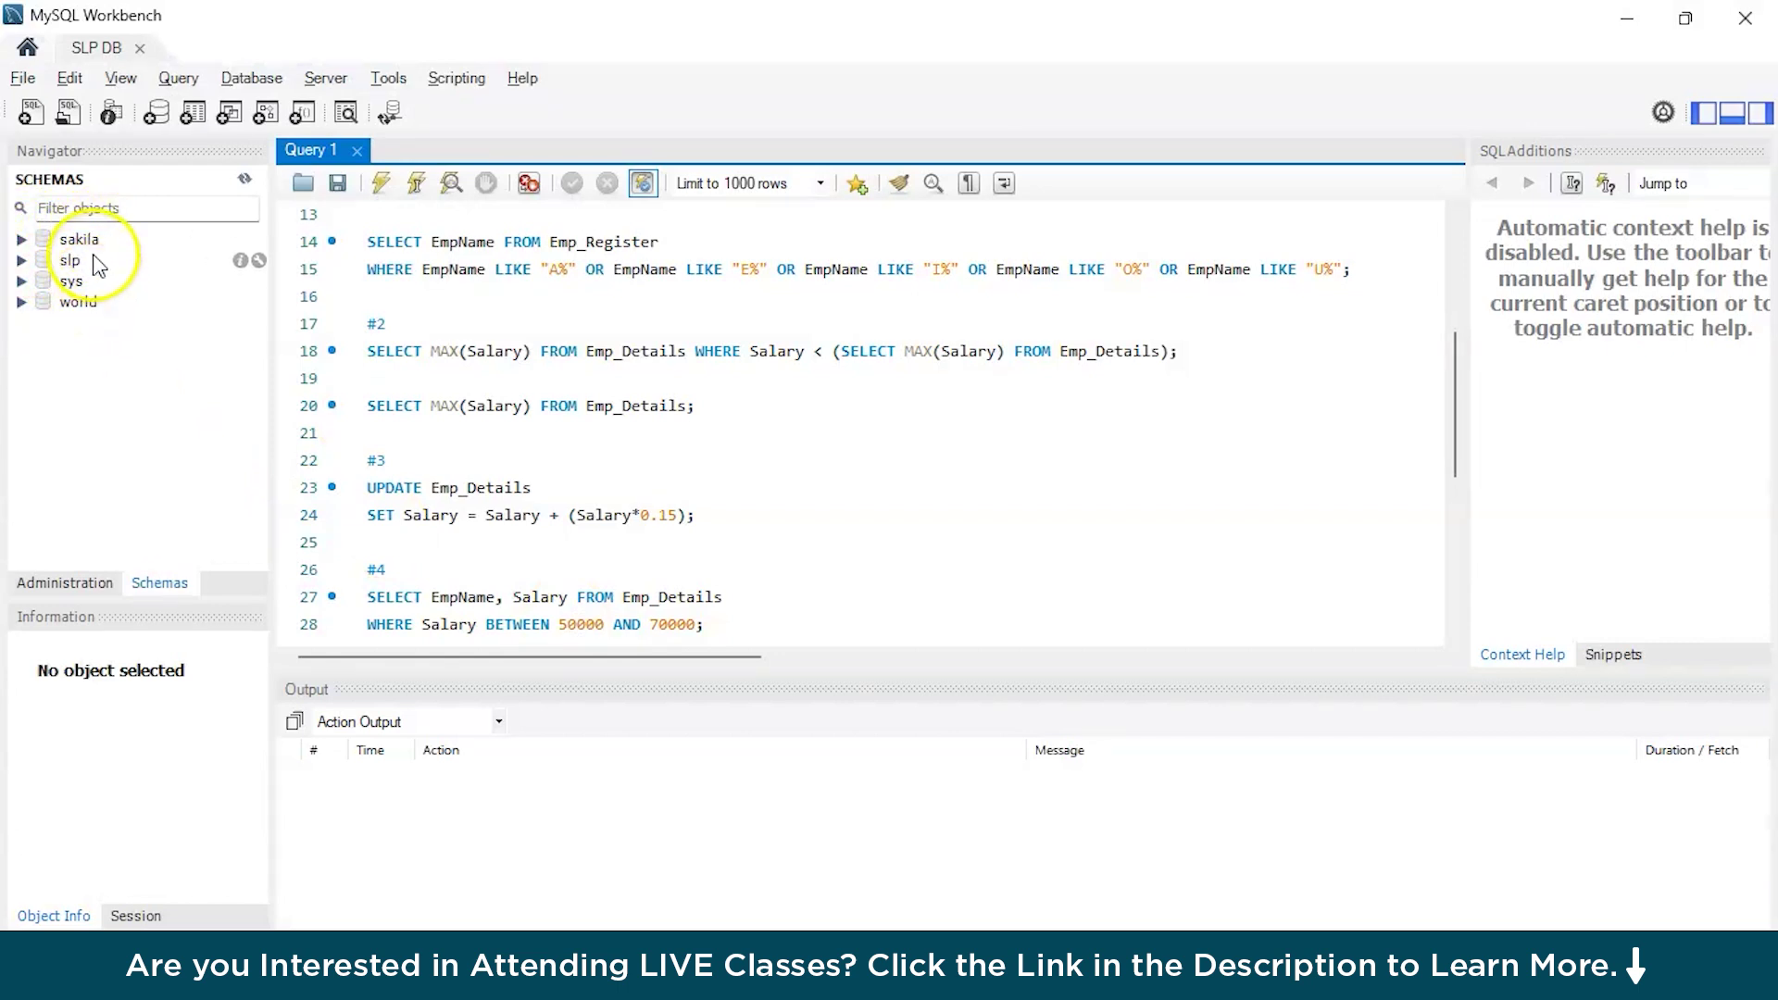
pyautogui.click(20, 261)
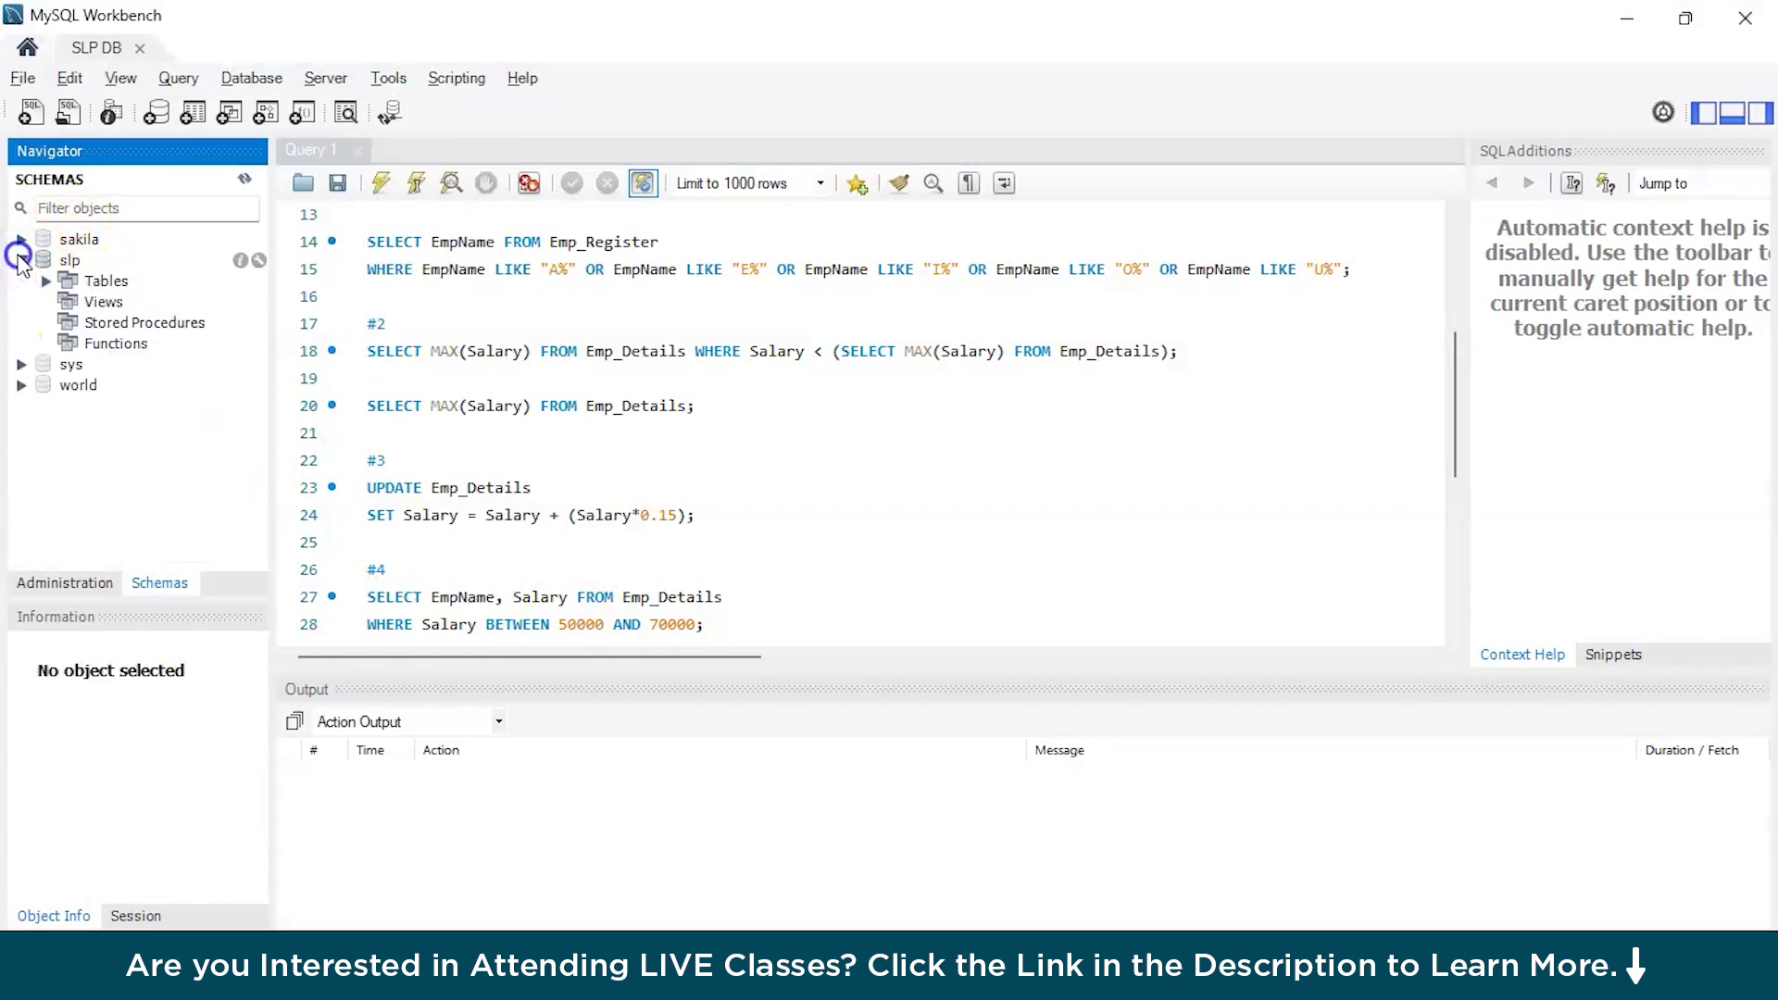
pyautogui.click(46, 280)
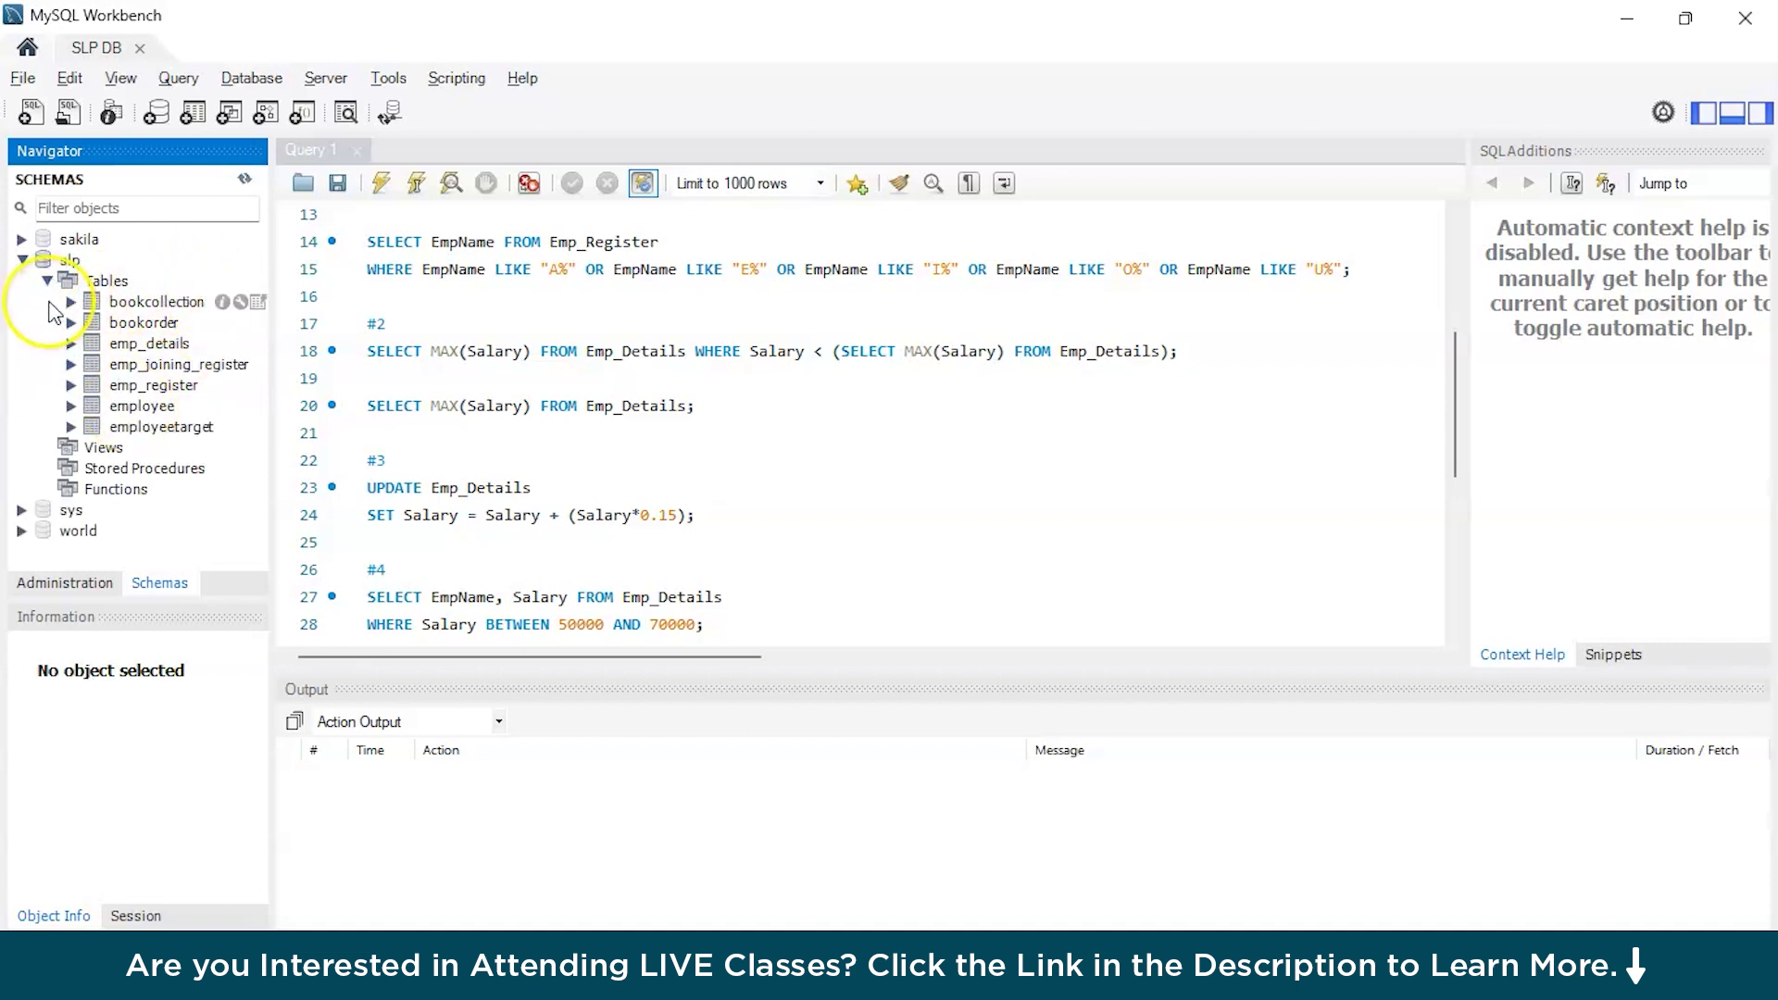
pyautogui.hotkey('alt', 'Tab')
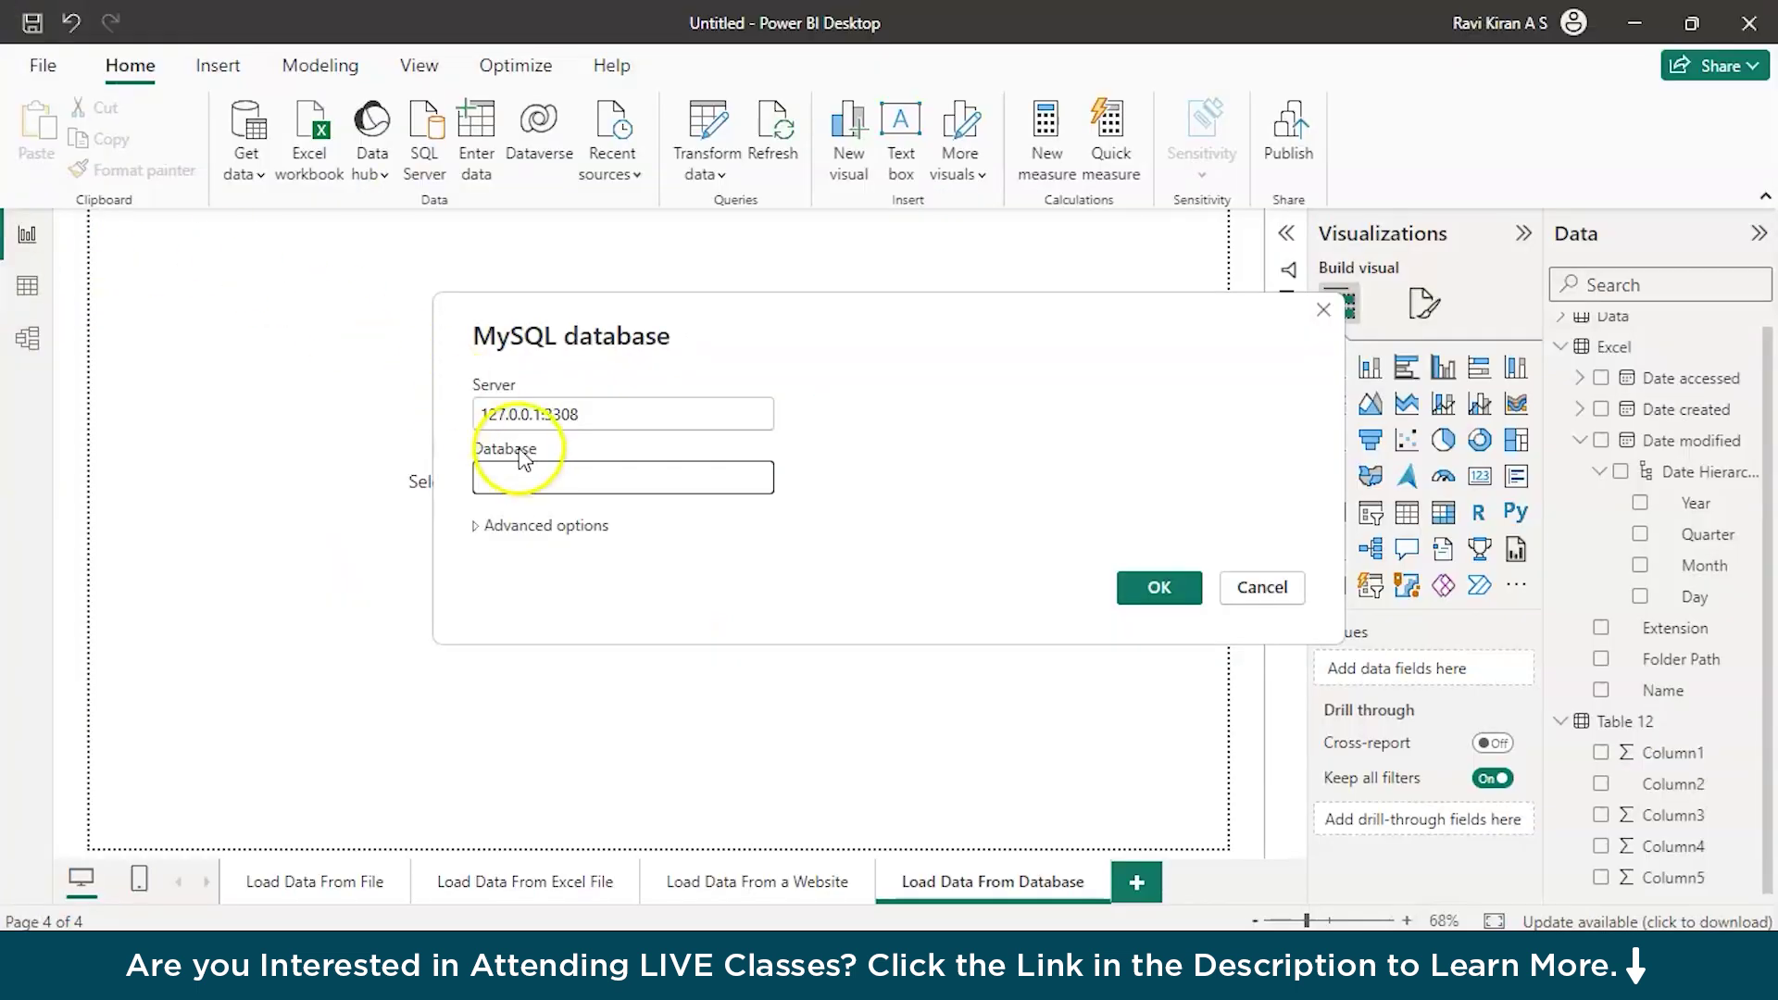
# - Enter 'slp' as the database and connect, listing its seven tables in the Navigator
pyautogui.click(521, 475)
pyautogui.write('slp')
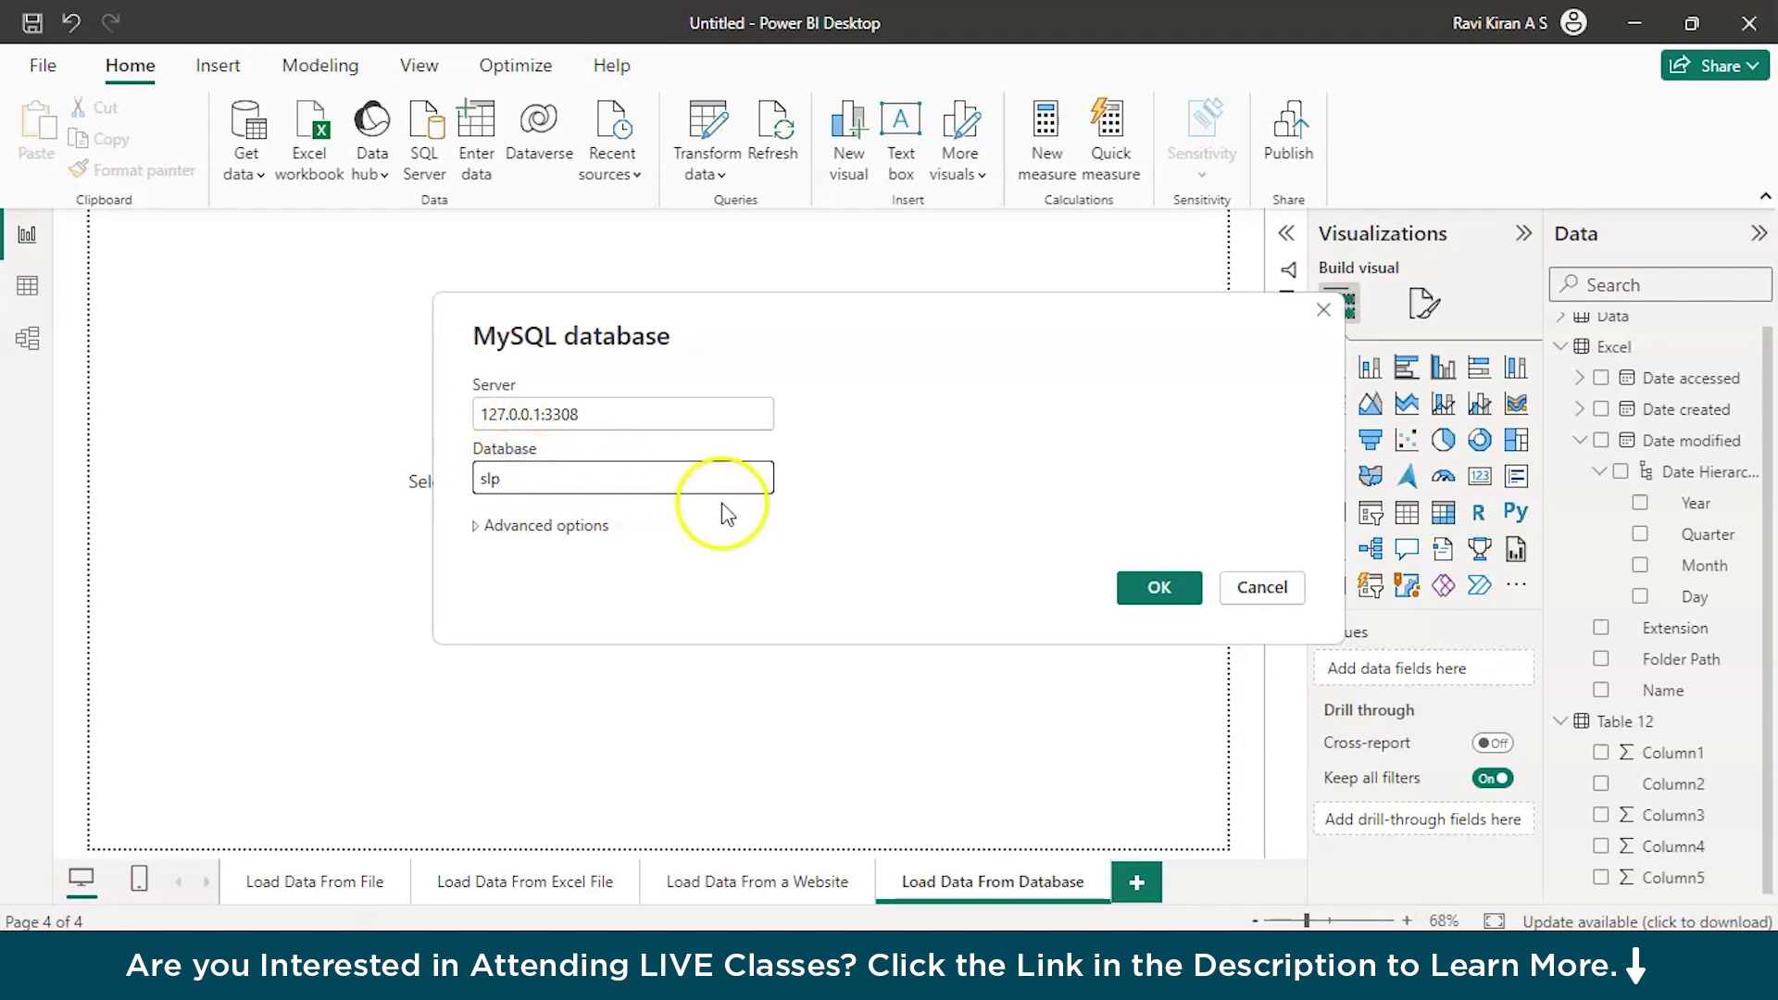
pyautogui.click(1140, 589)
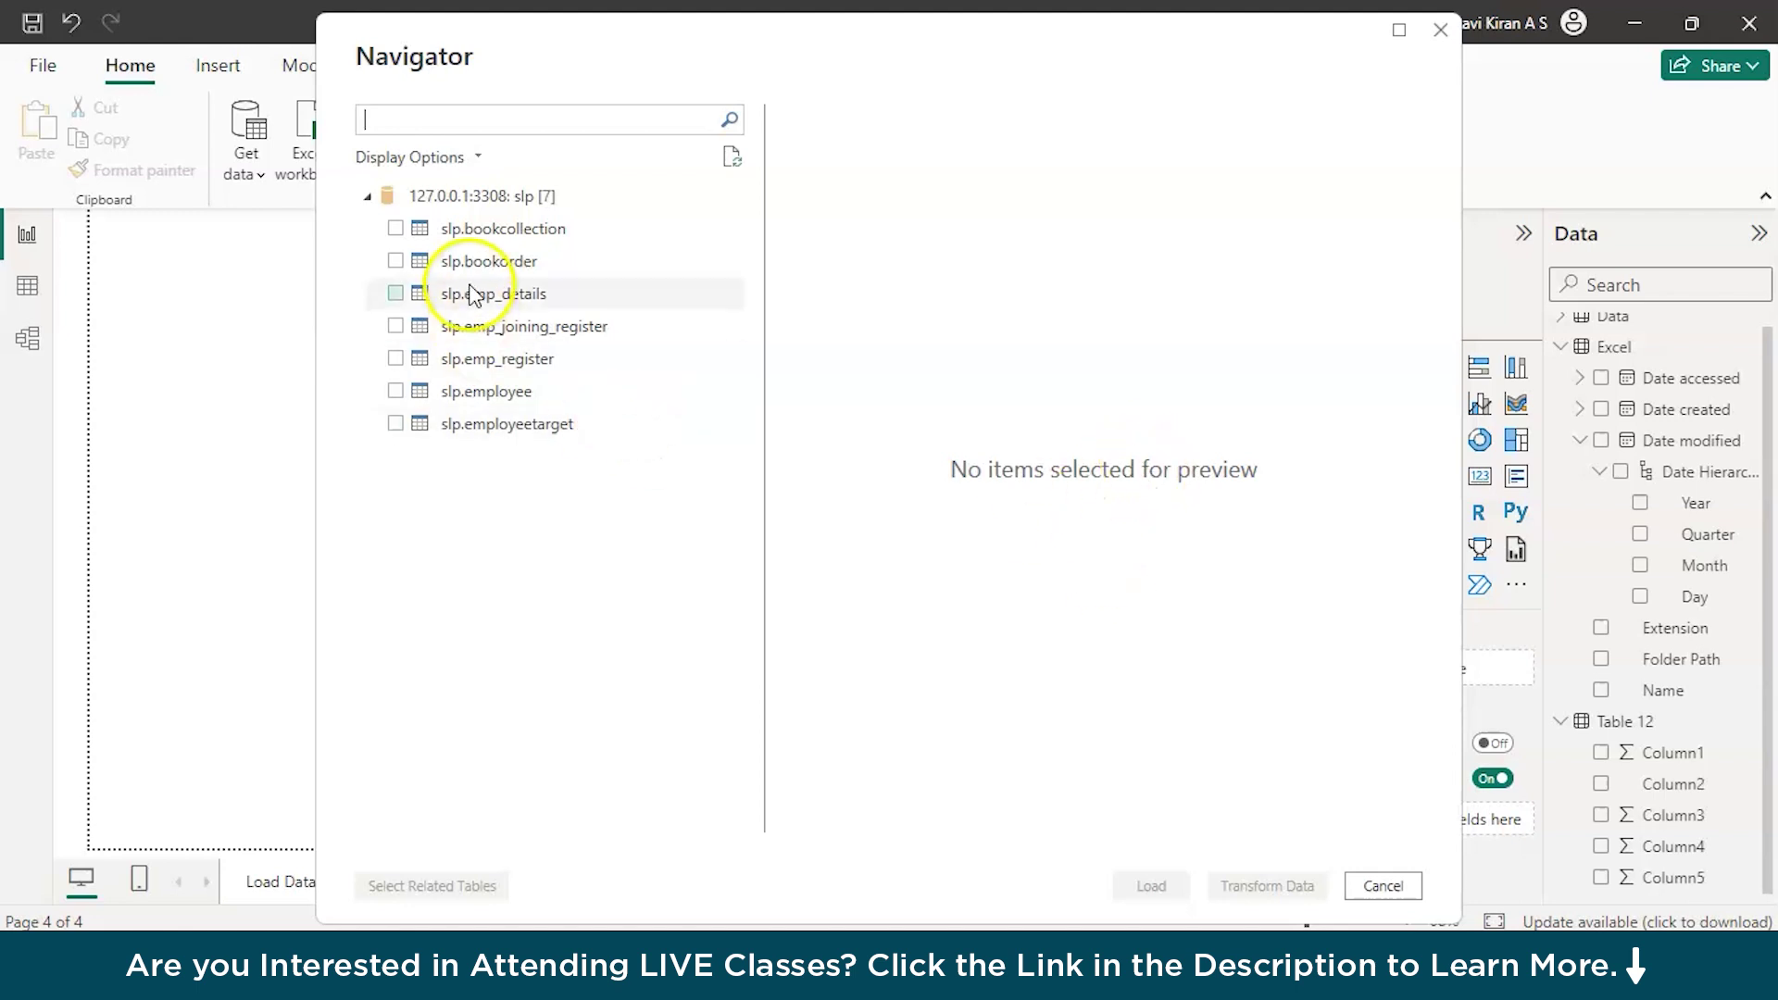
# - Preview slp.bookcollection and slp.bookorder, then leave only slp.emp_details ticked
pyautogui.click(397, 230)
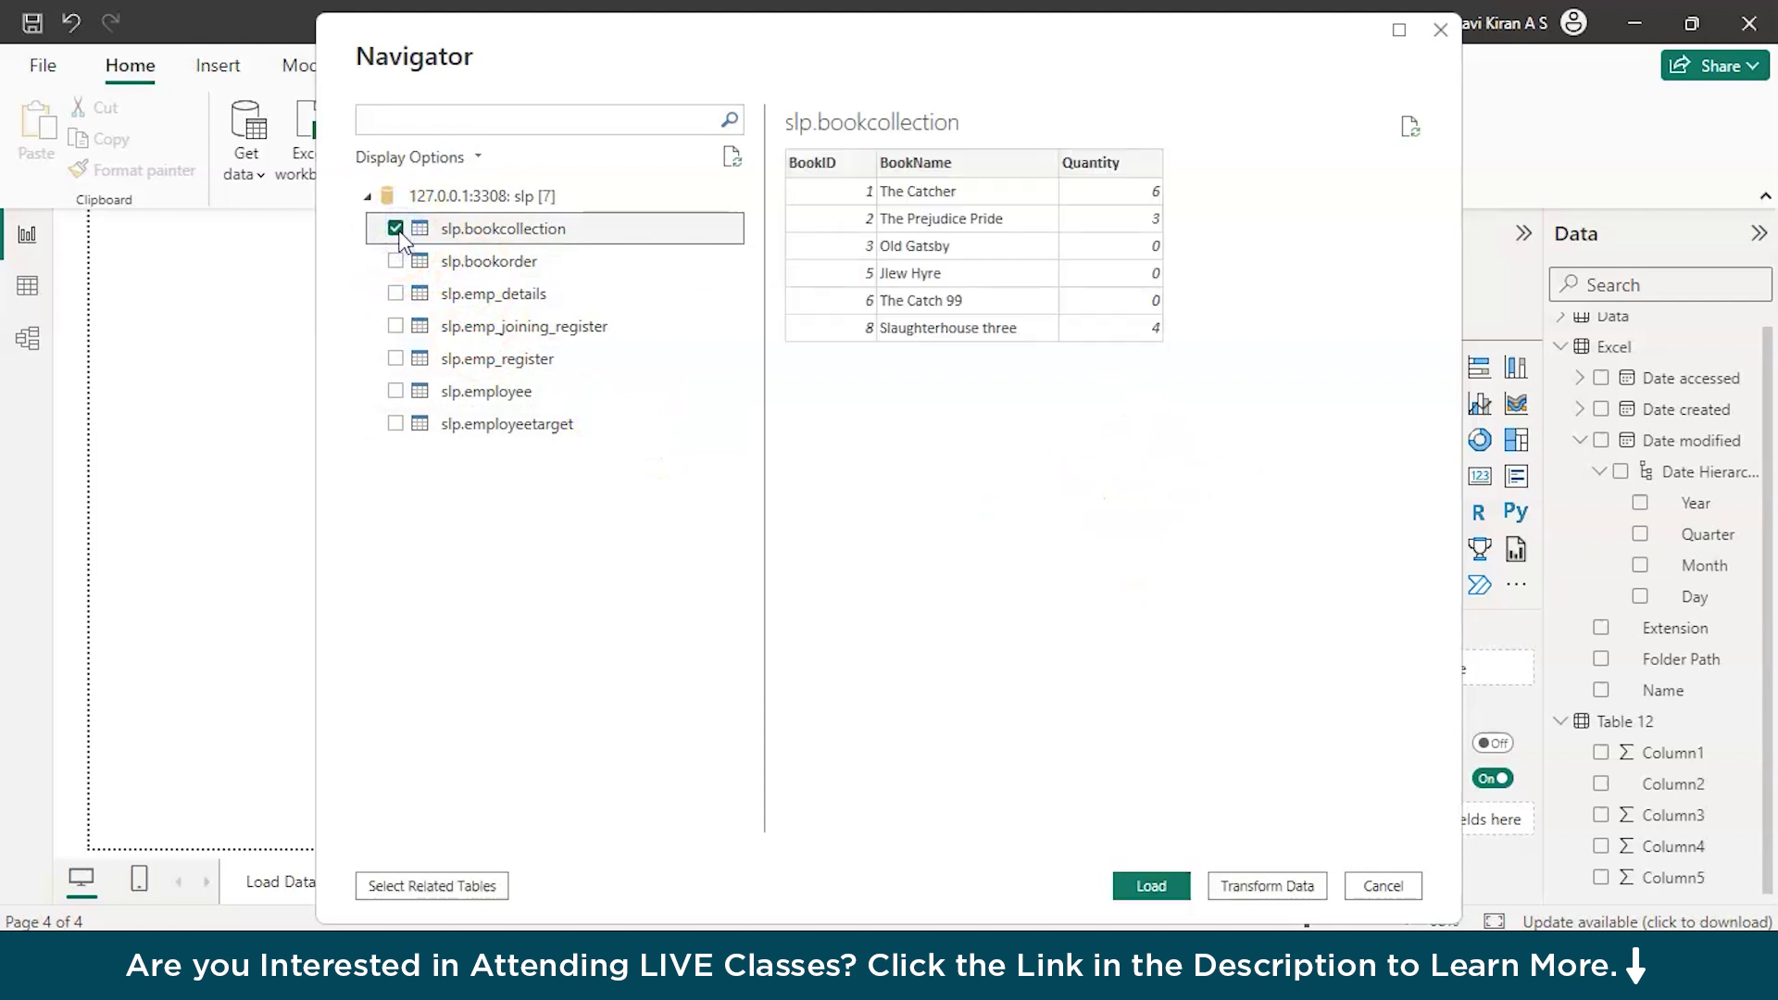
pyautogui.click(395, 262)
pyautogui.click(395, 228)
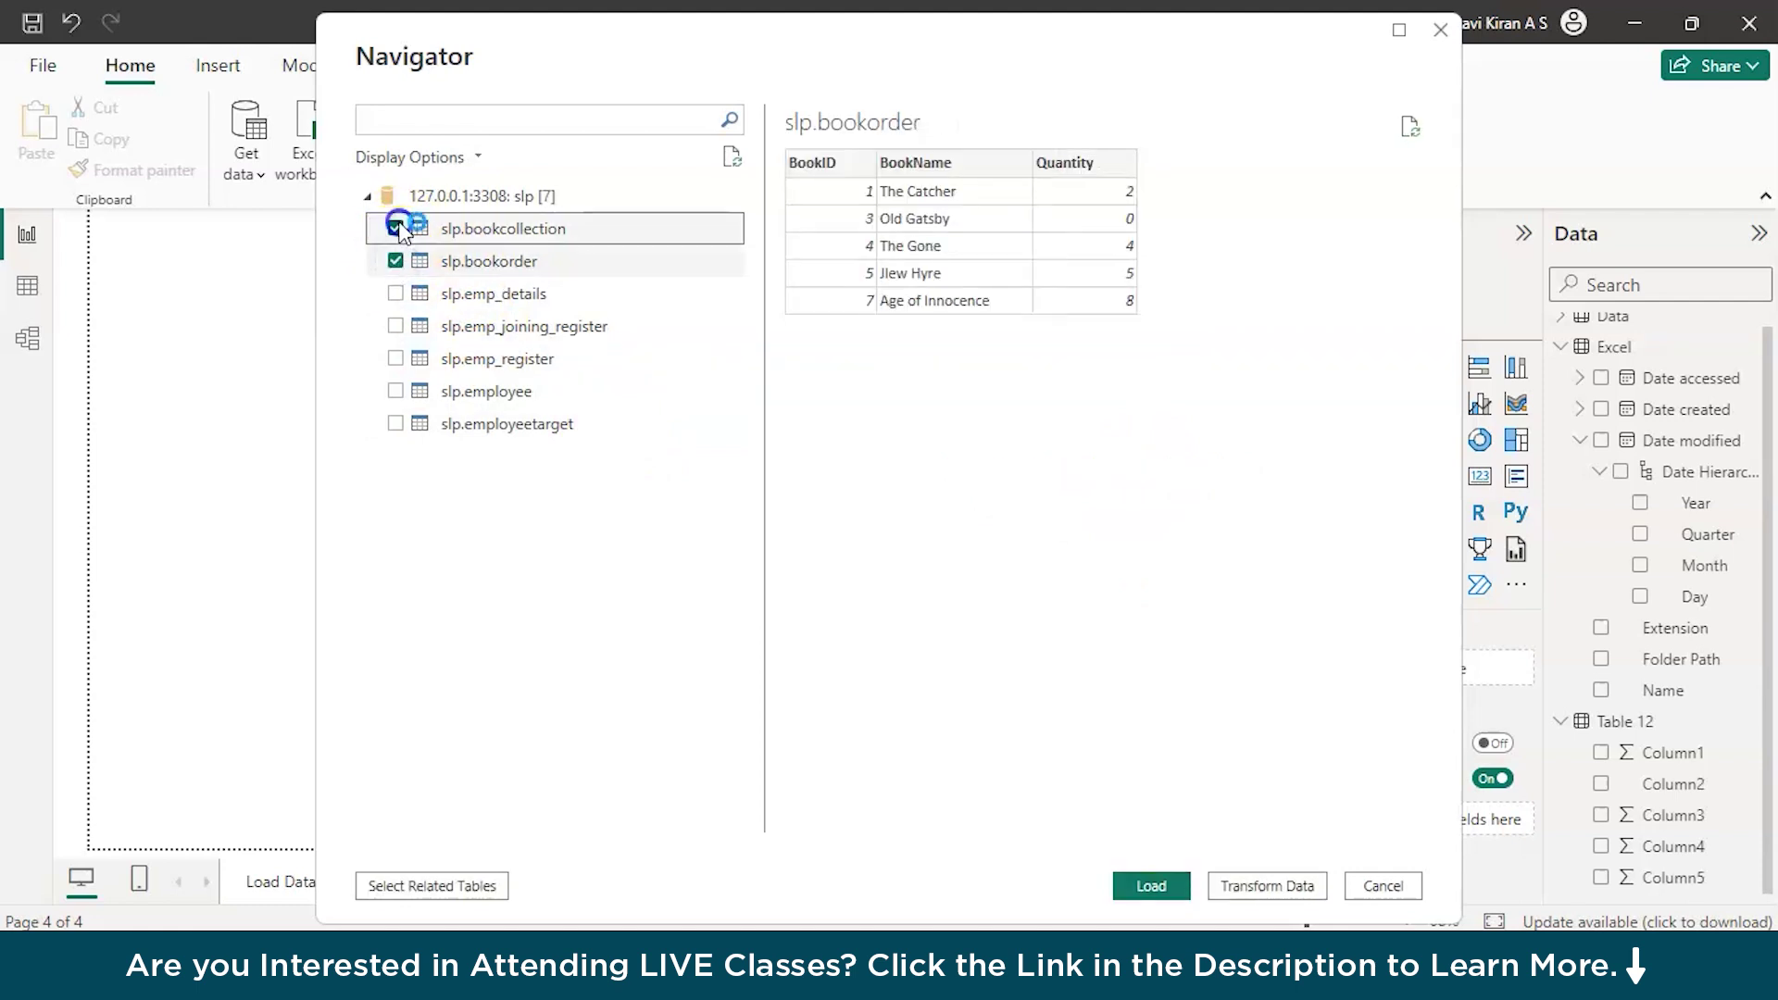
pyautogui.click(396, 262)
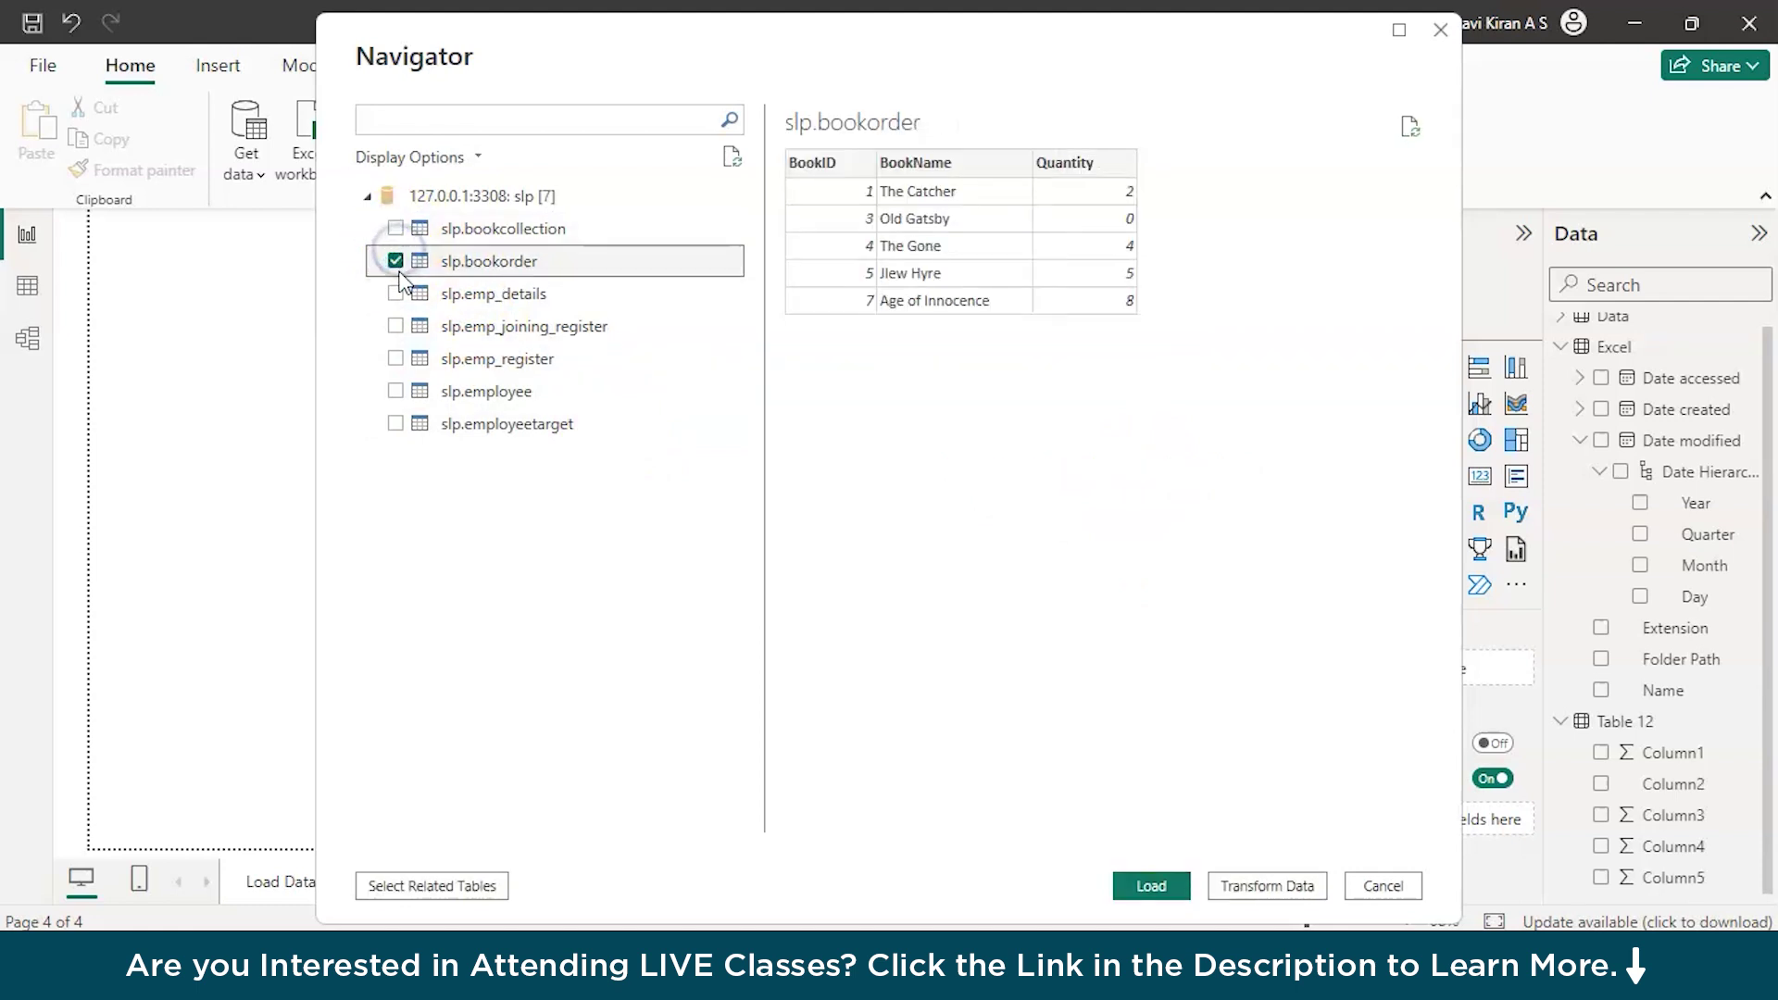
pyautogui.click(389, 327)
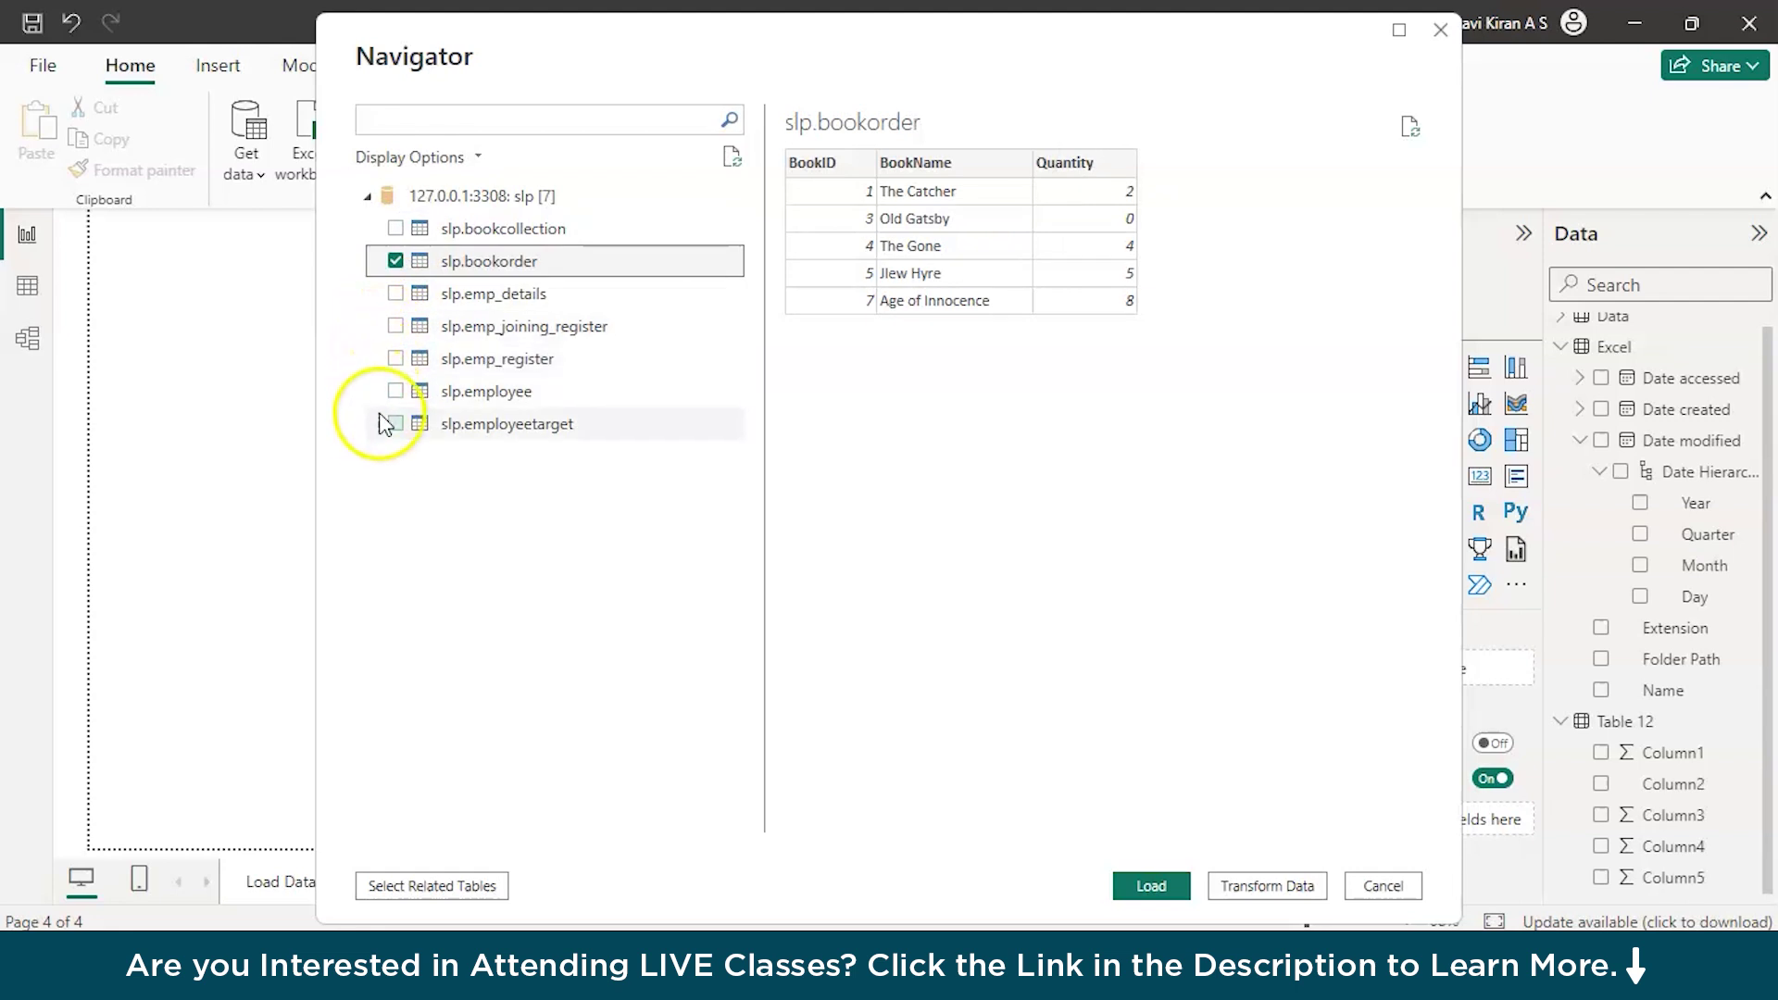
pyautogui.click(394, 294)
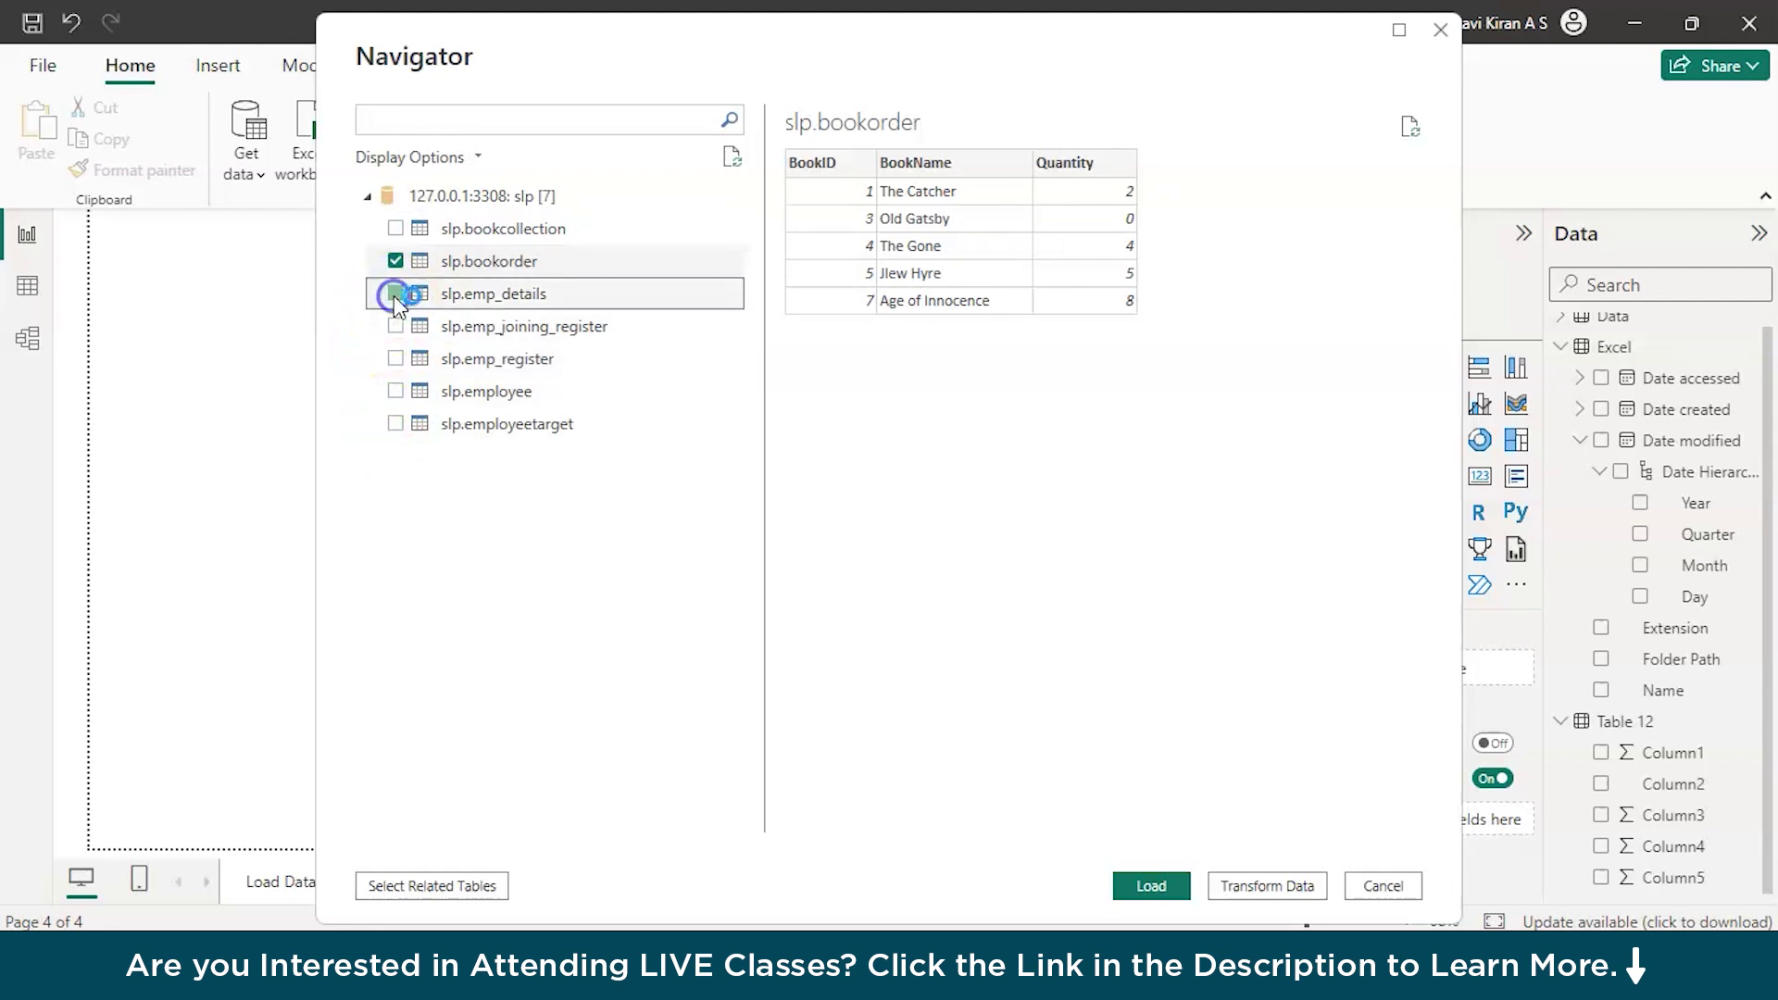
pyautogui.click(396, 262)
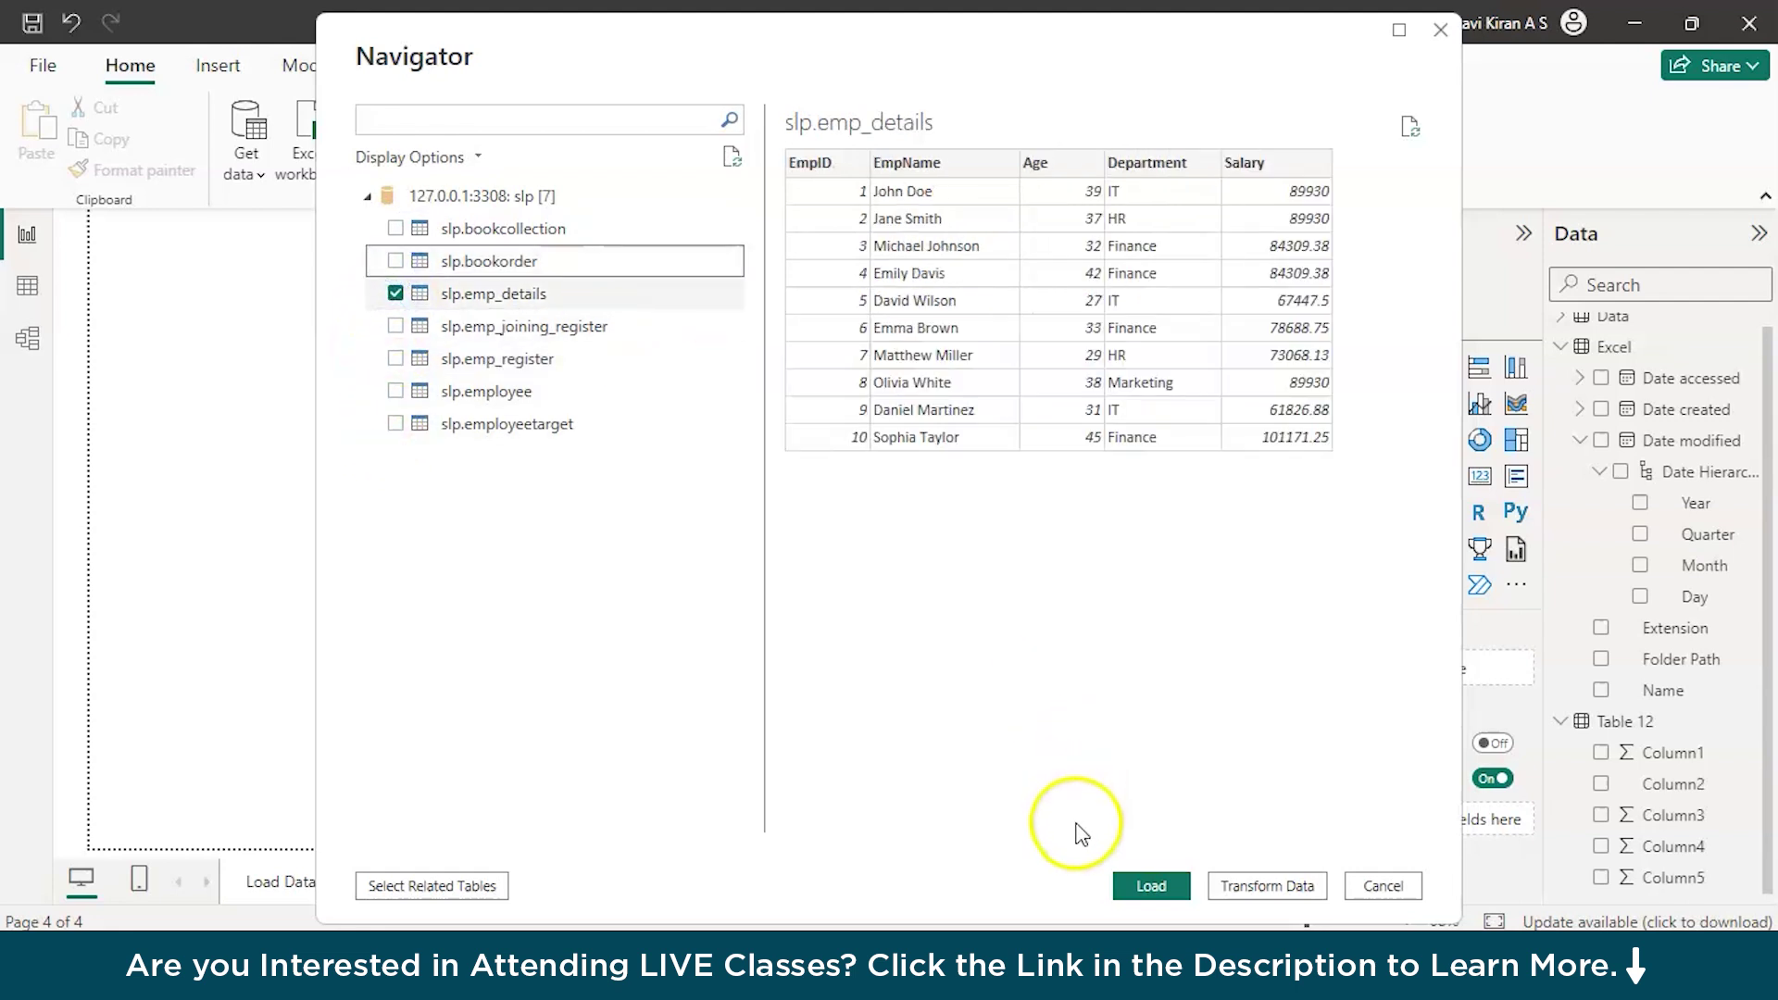
# - Load slp emp_details from the Navigator and expand it to show Age, Department, EmpID, EmpName, Salary
pyautogui.click(1151, 887)
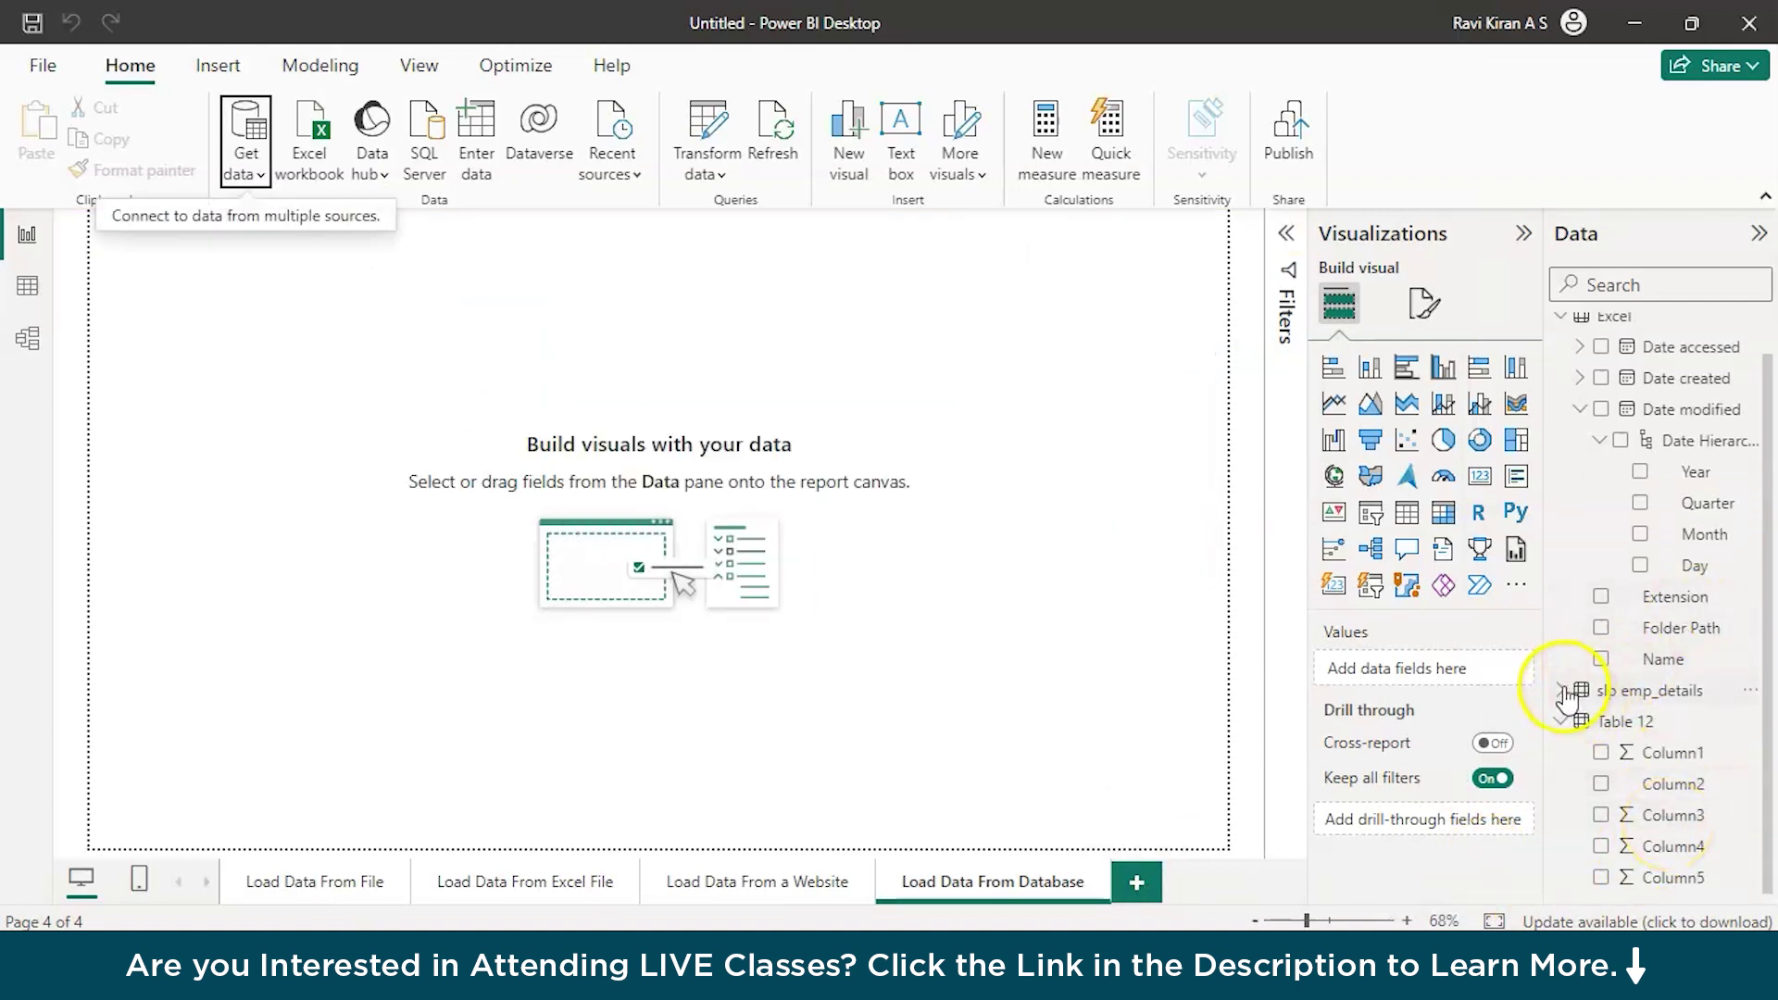
pyautogui.click(1563, 693)
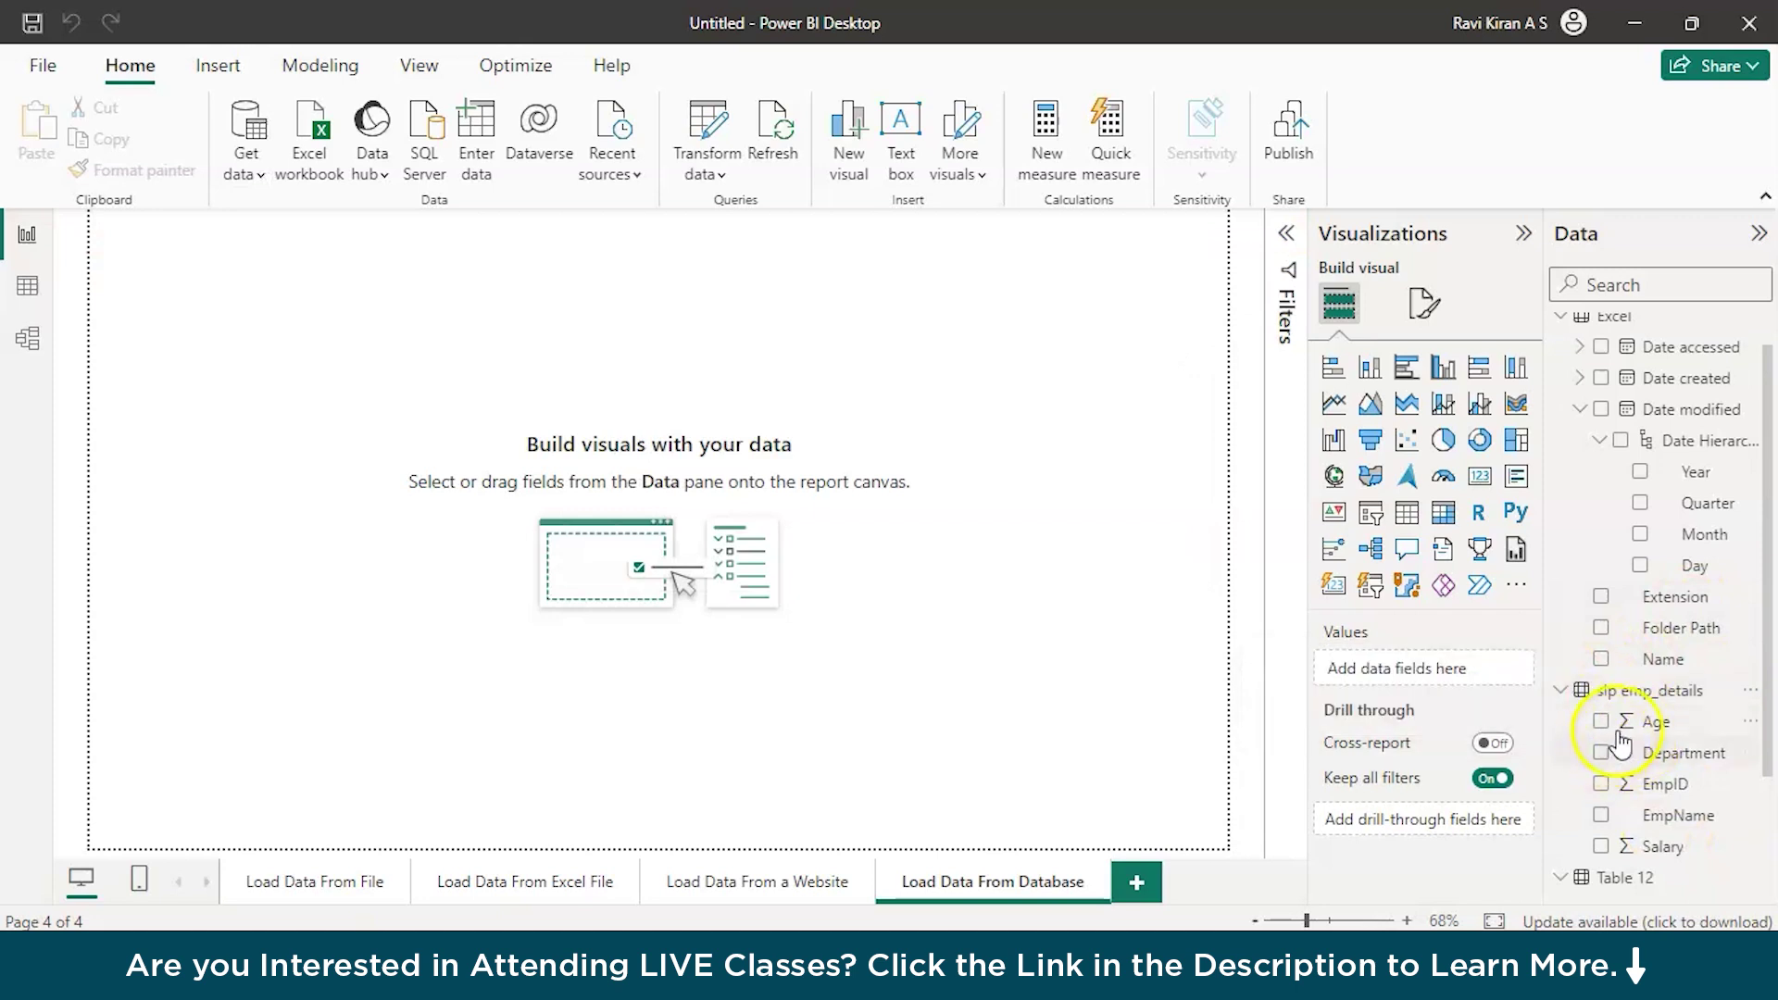